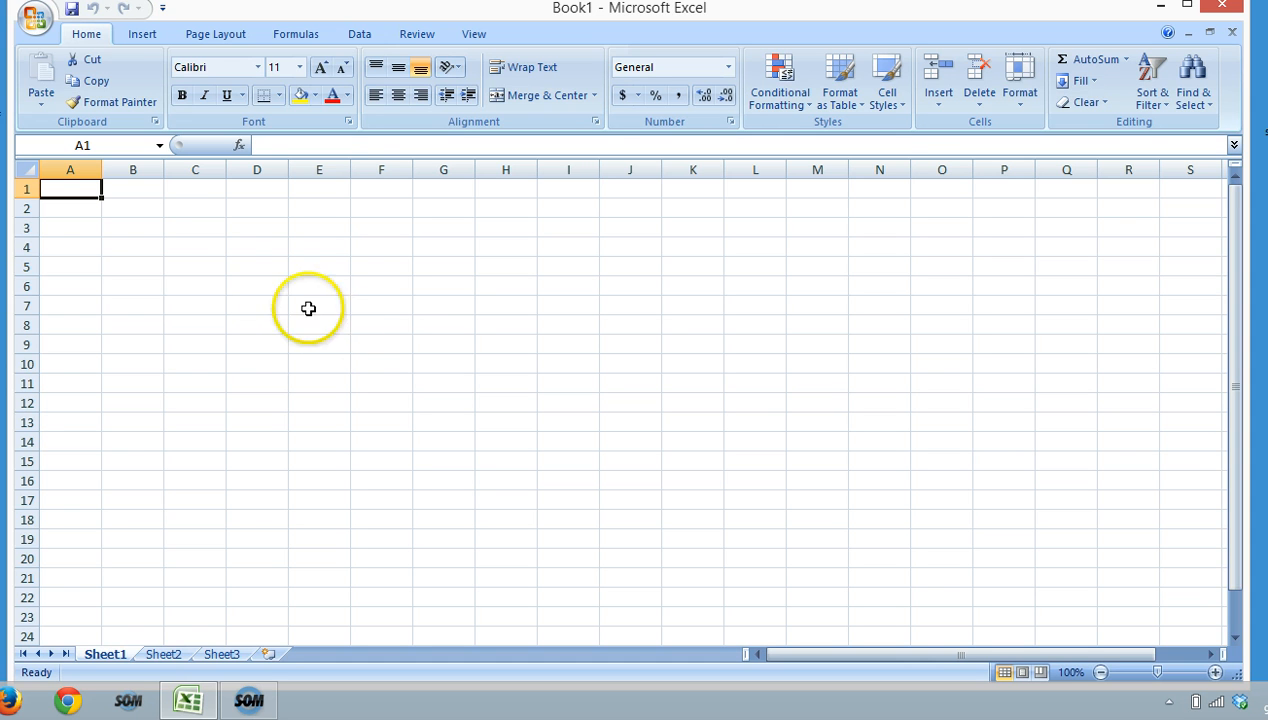
# Create two additional blank workbooks from the Blank Workbook template.
pyautogui.click(608, 13)
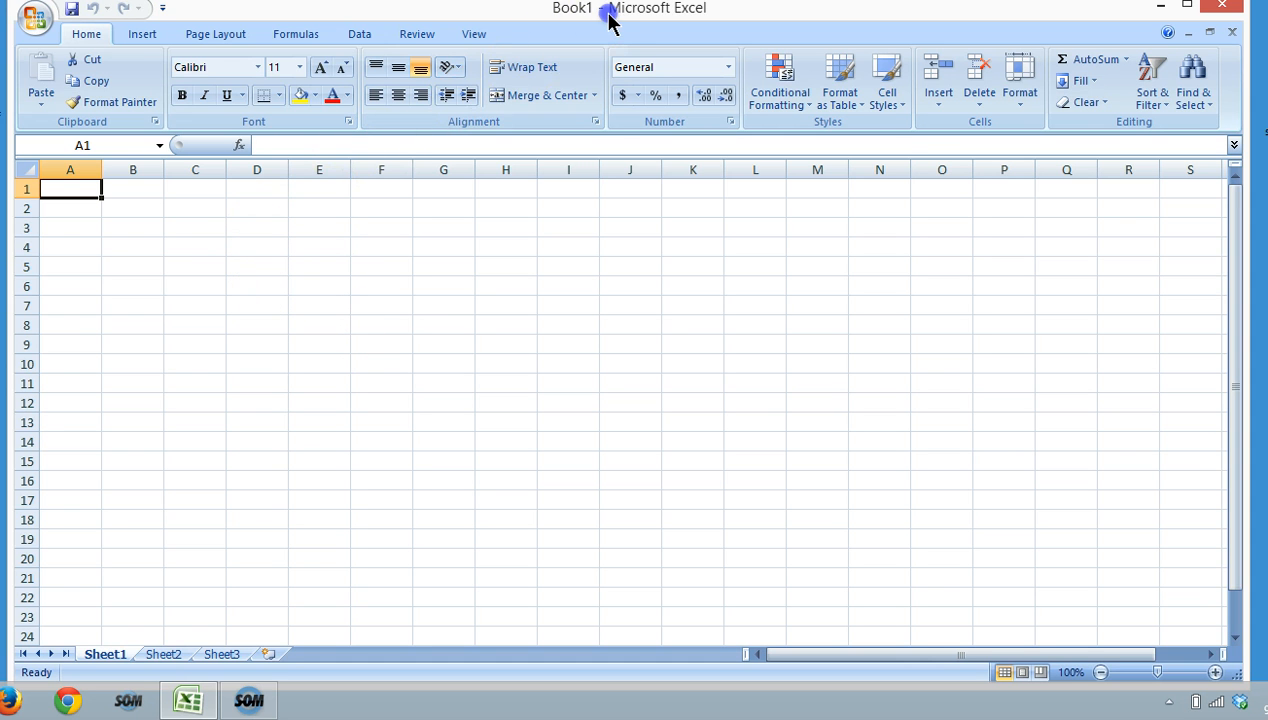
pyautogui.moveTo(608, 13); pyautogui.dragTo(608, 22)
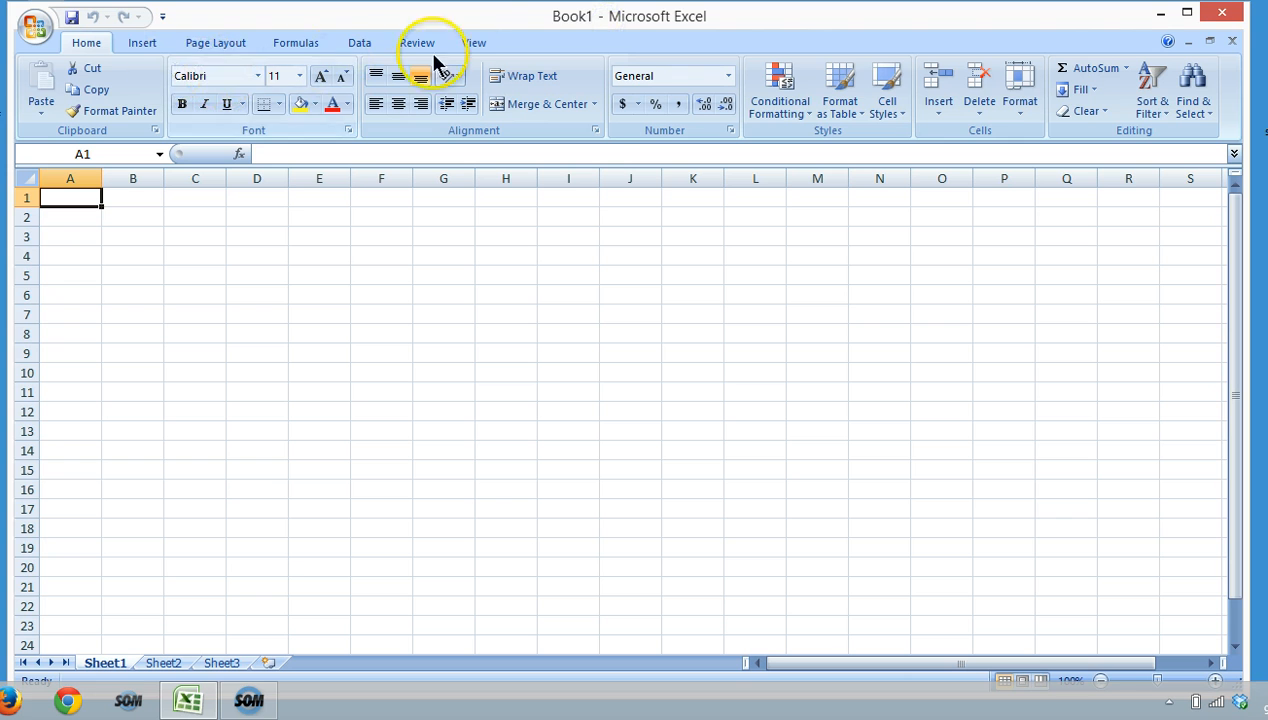
pyautogui.click(40, 28)
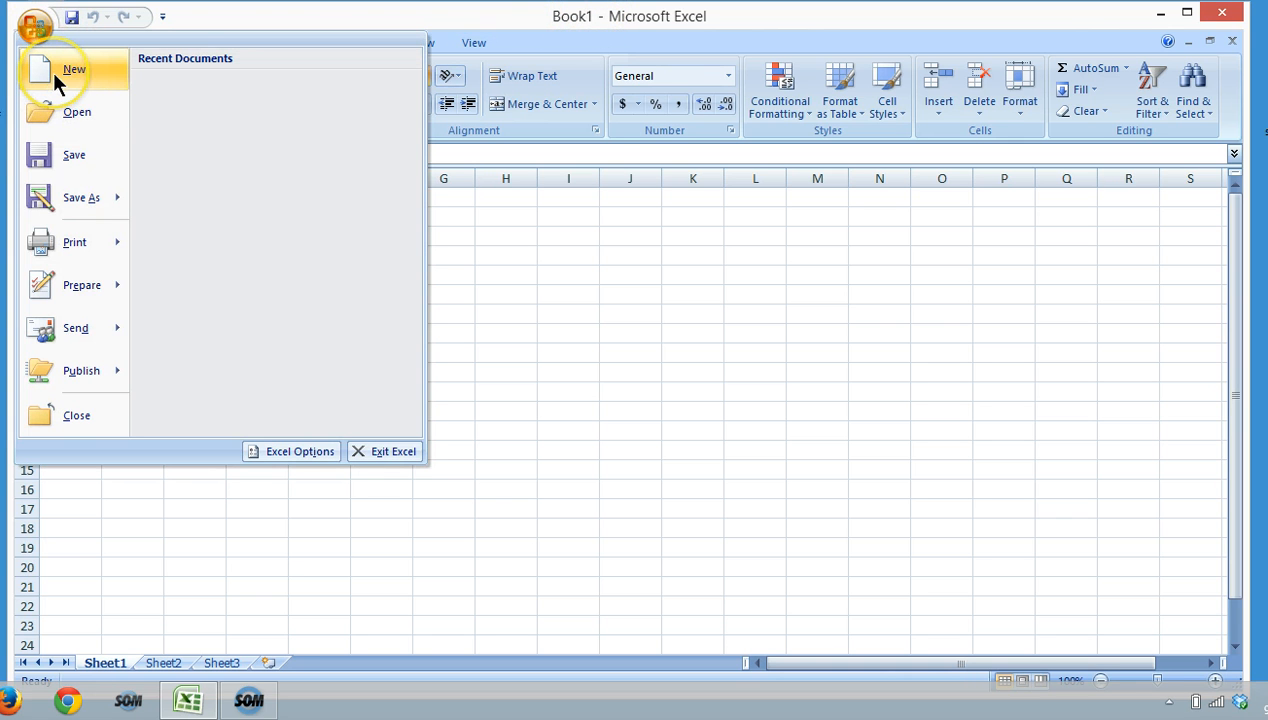
pyautogui.click(53, 71)
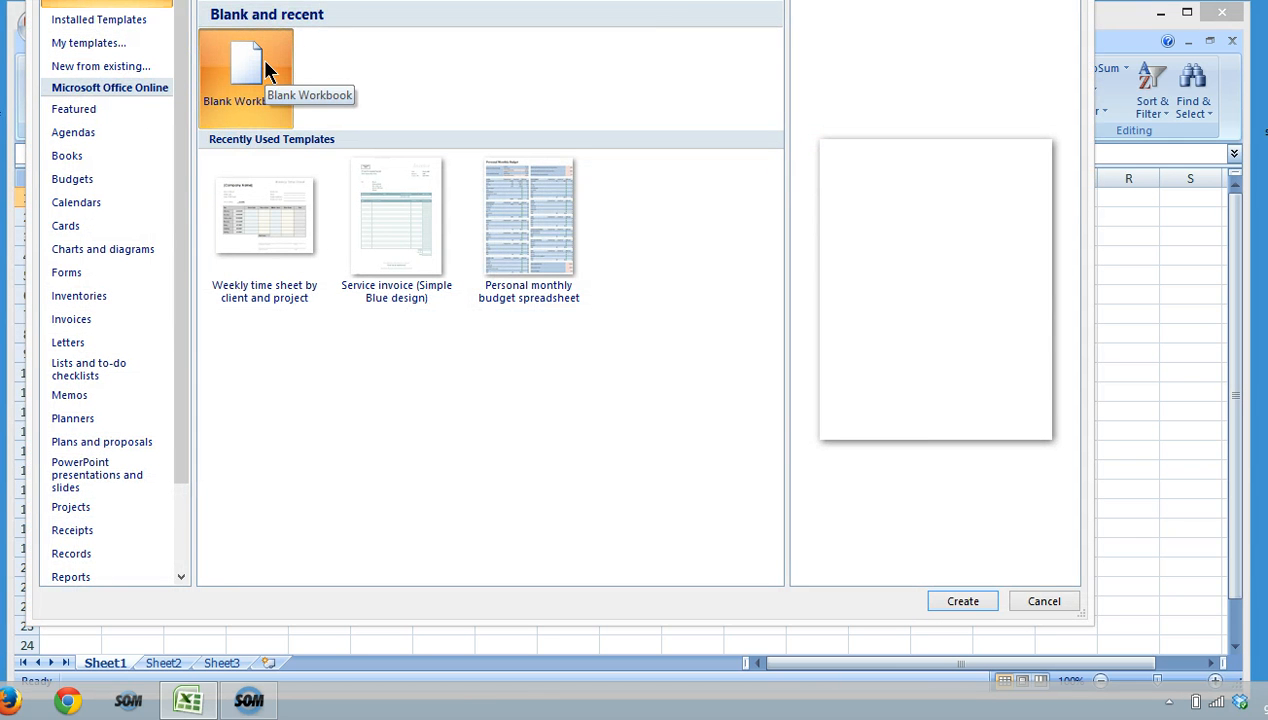
pyautogui.click(955, 602)
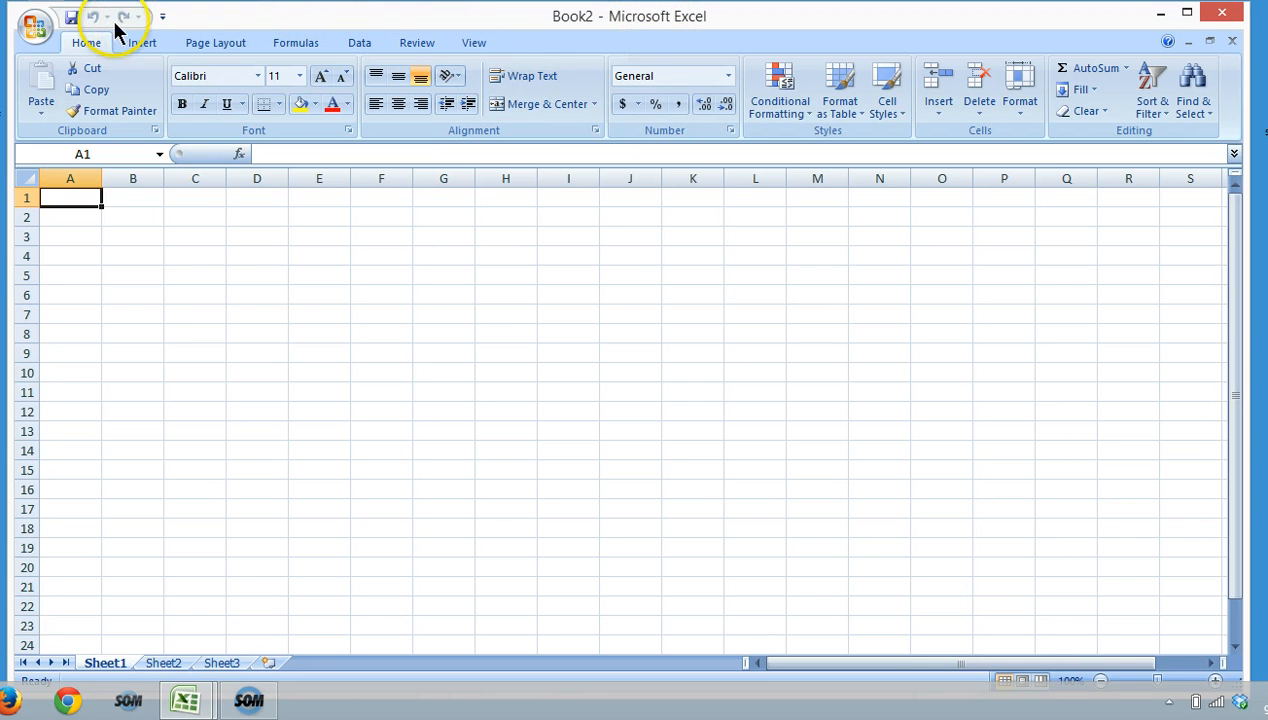
pyautogui.click(33, 29)
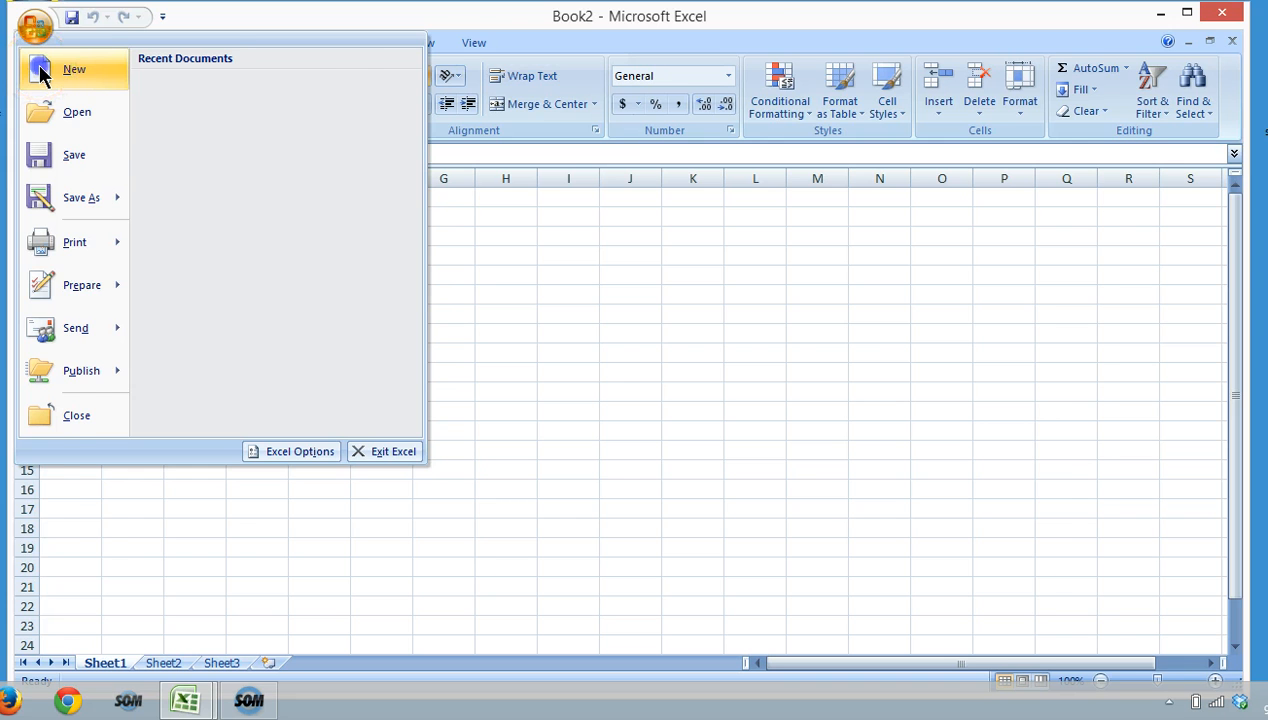
pyautogui.click(40, 72)
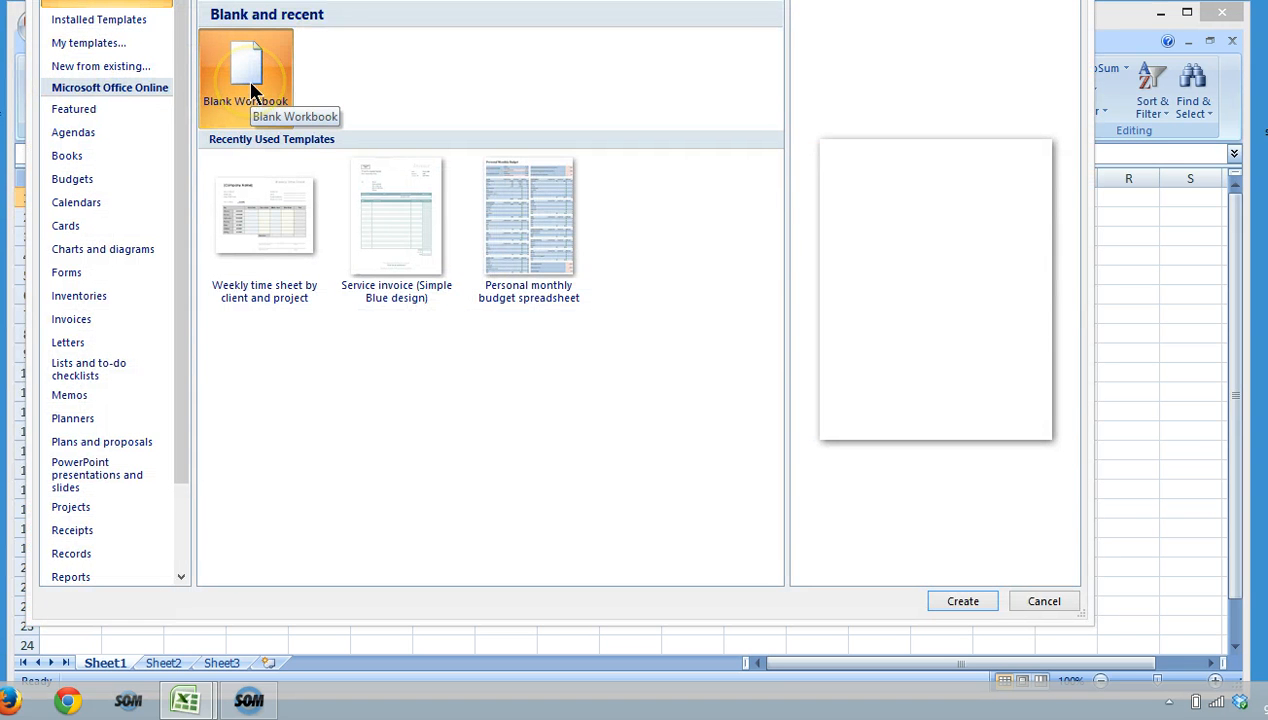
pyautogui.click(943, 603)
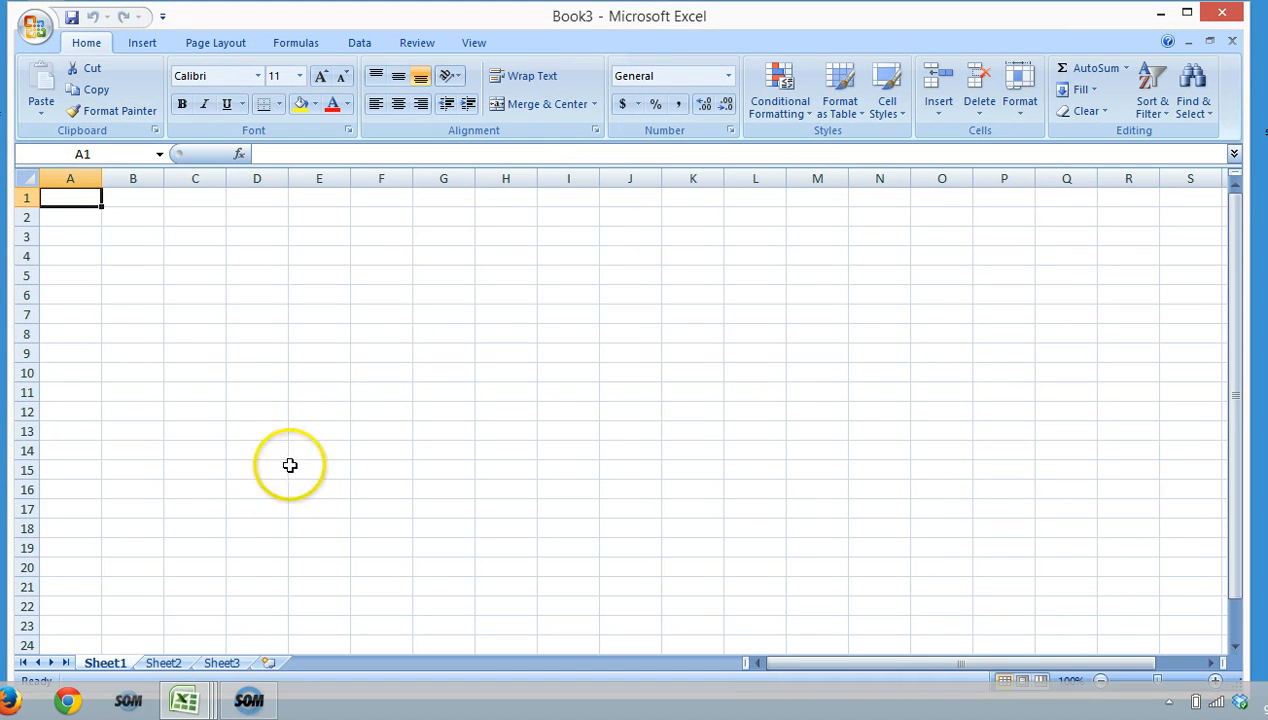
# Switch between the open workbooks, viewing Book2, Book3 and Book1 in turn.
pyautogui.click(187, 690)
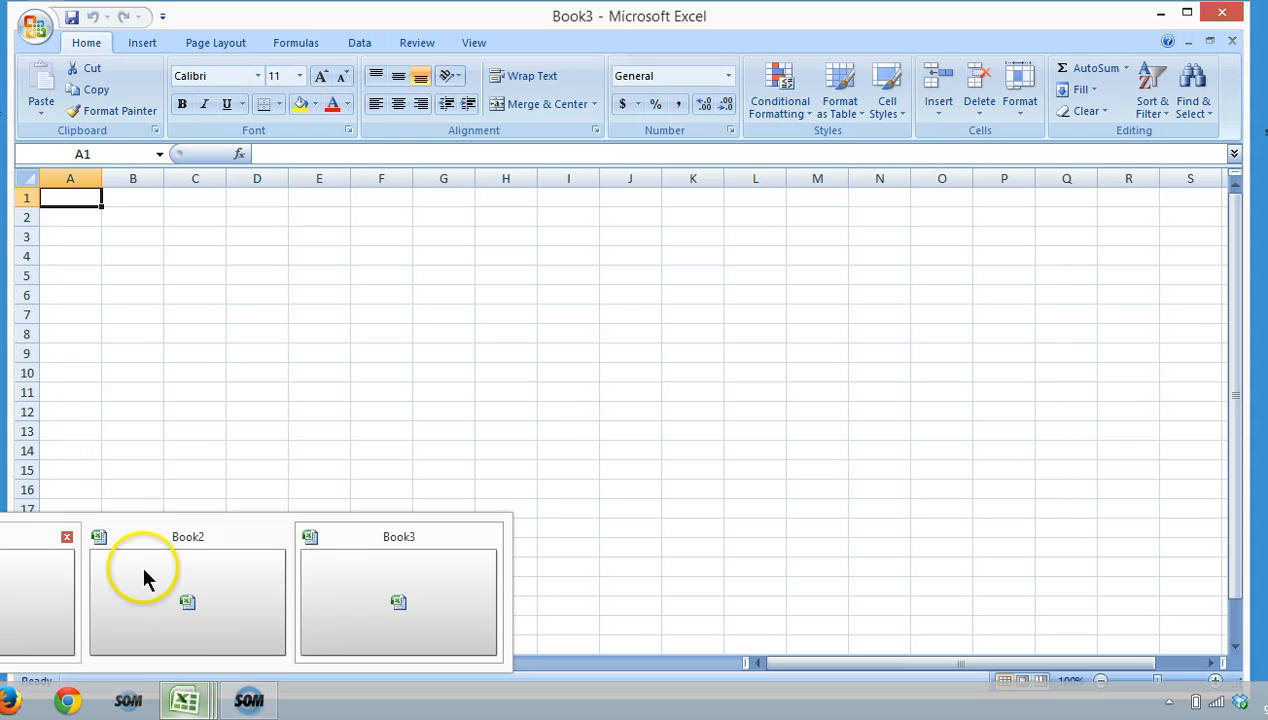
pyautogui.click(180, 612)
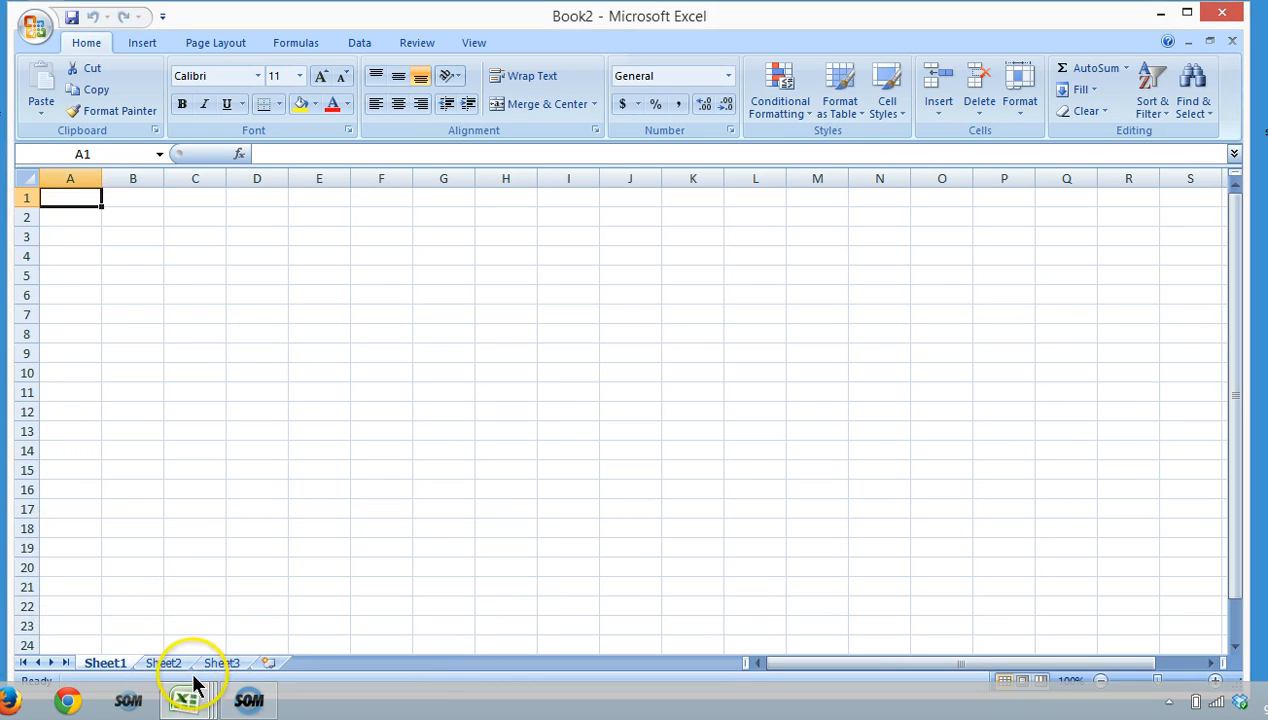
pyautogui.moveTo(188, 695)
pyautogui.click(417, 565)
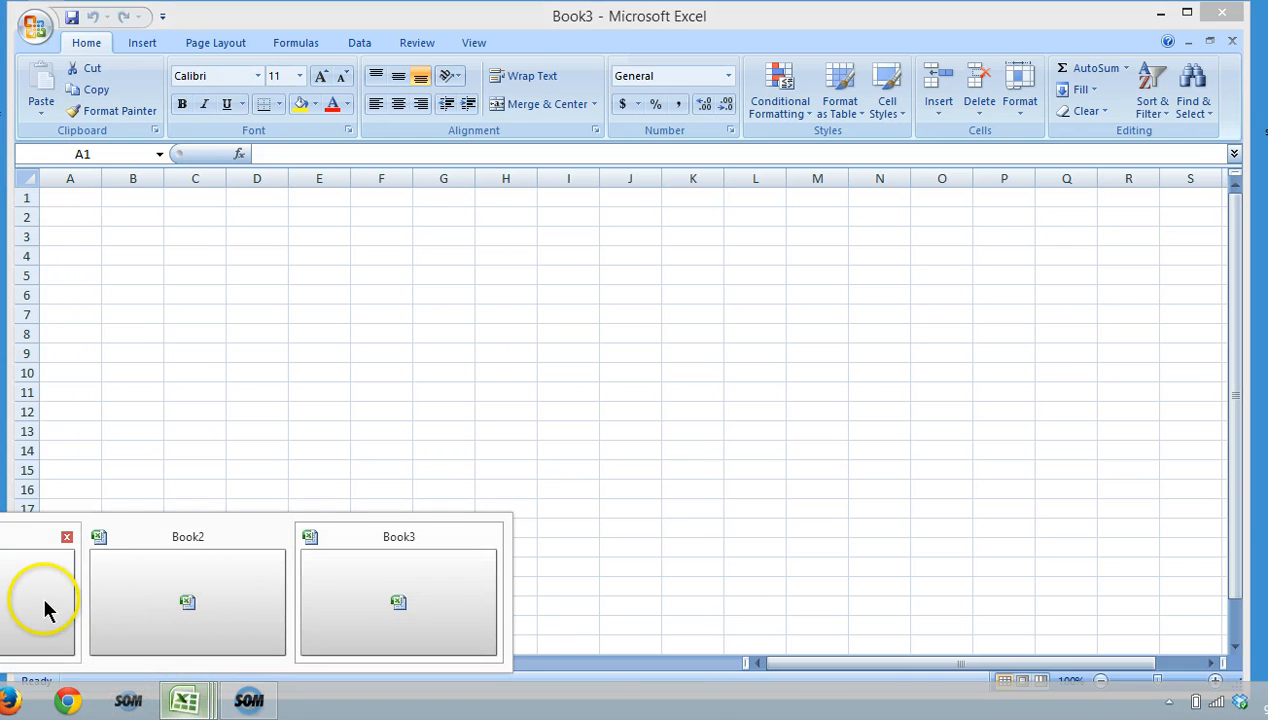
pyautogui.click(45, 603)
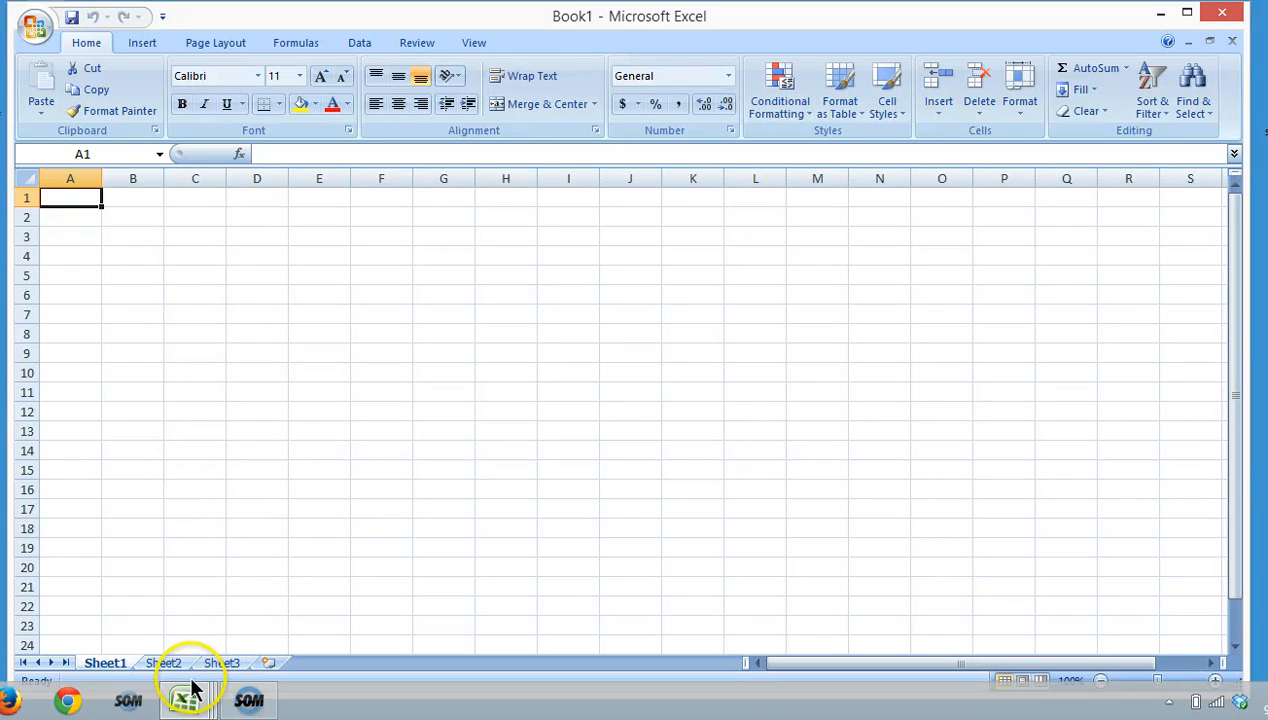
pyautogui.moveTo(192, 703)
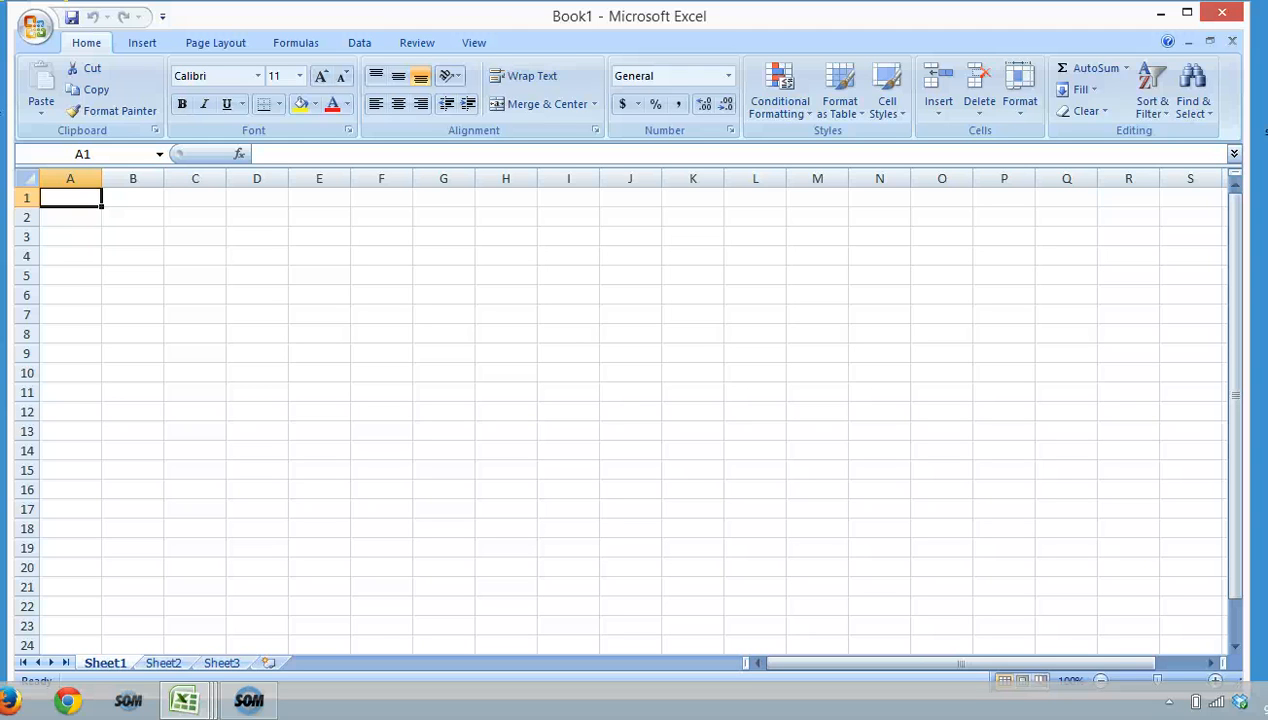
pyautogui.click(33, 35)
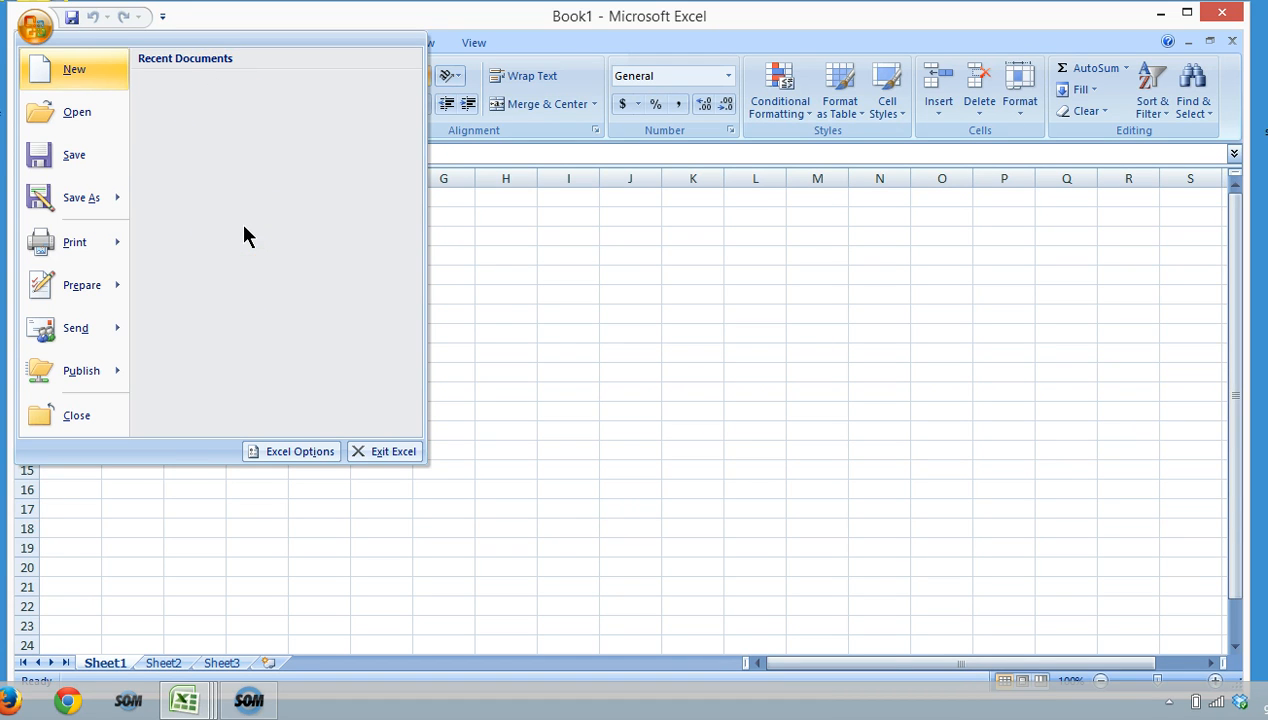
pyautogui.click(243, 133)
pyautogui.click(493, 235)
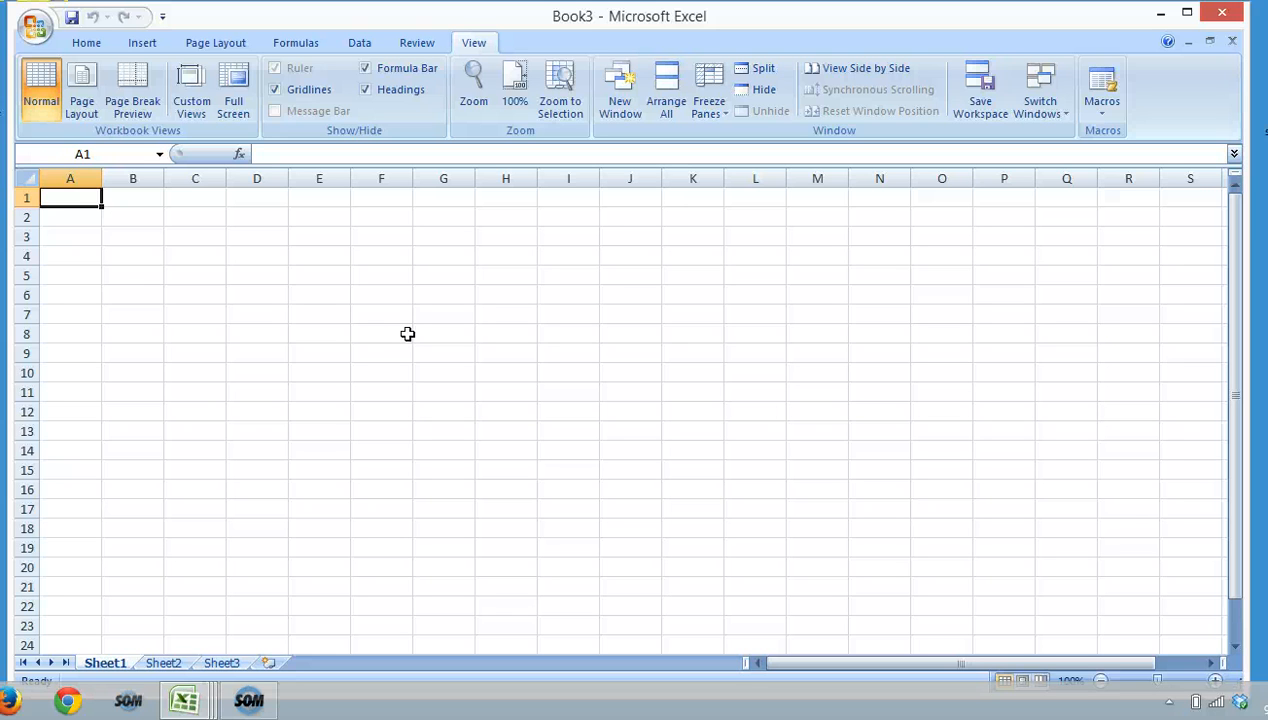
pyautogui.click(421, 328)
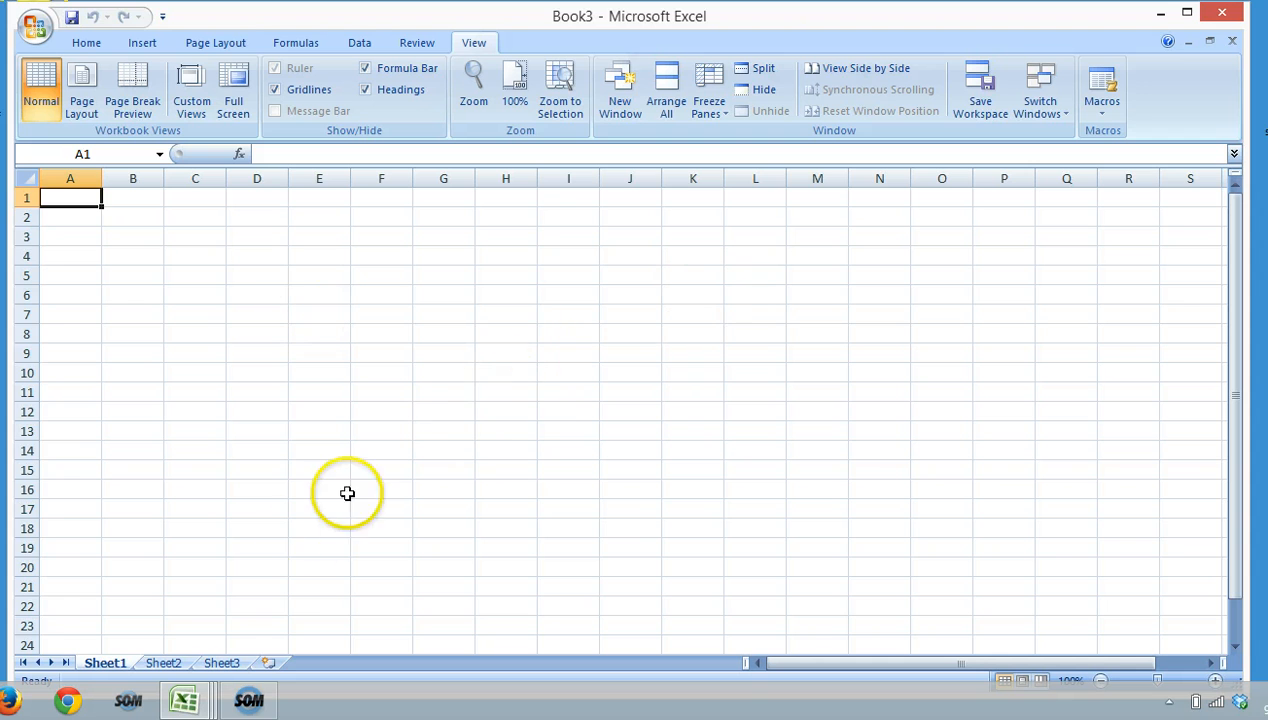
# Arrange all open workbooks as Tiled, with the Windows of active workbook option turned off.
pyautogui.click(631, 312)
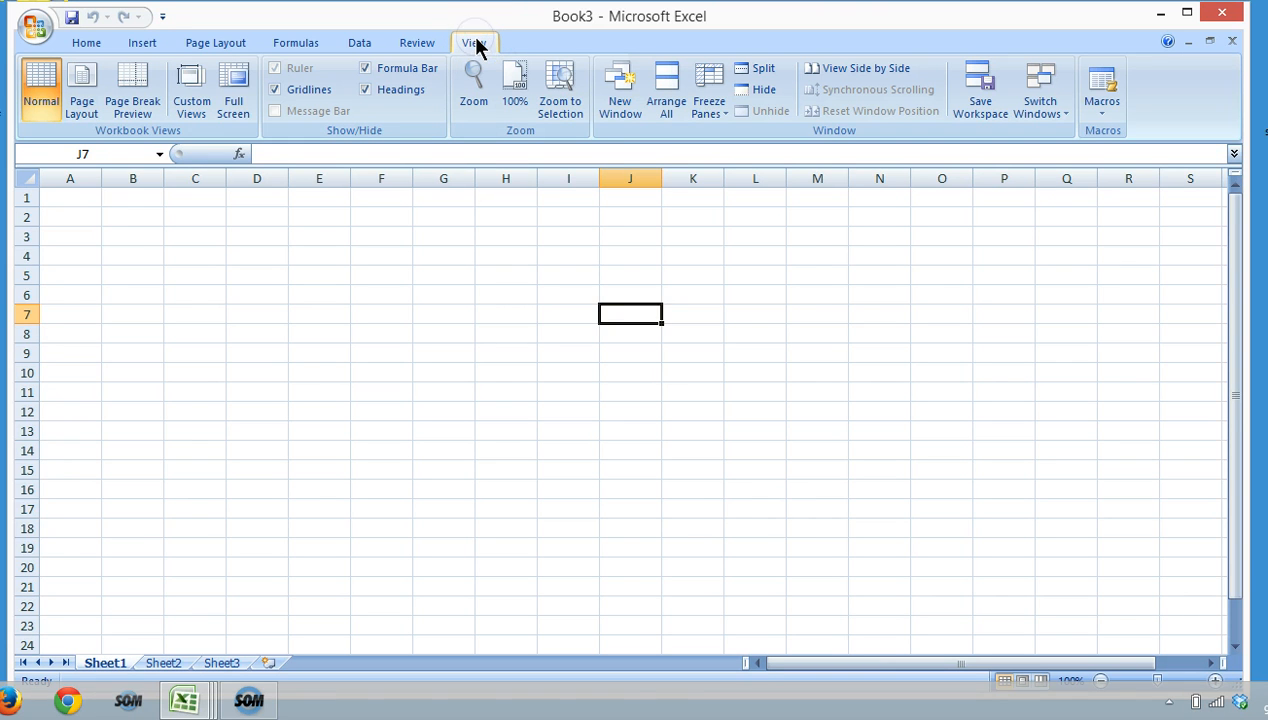
pyautogui.click(669, 116)
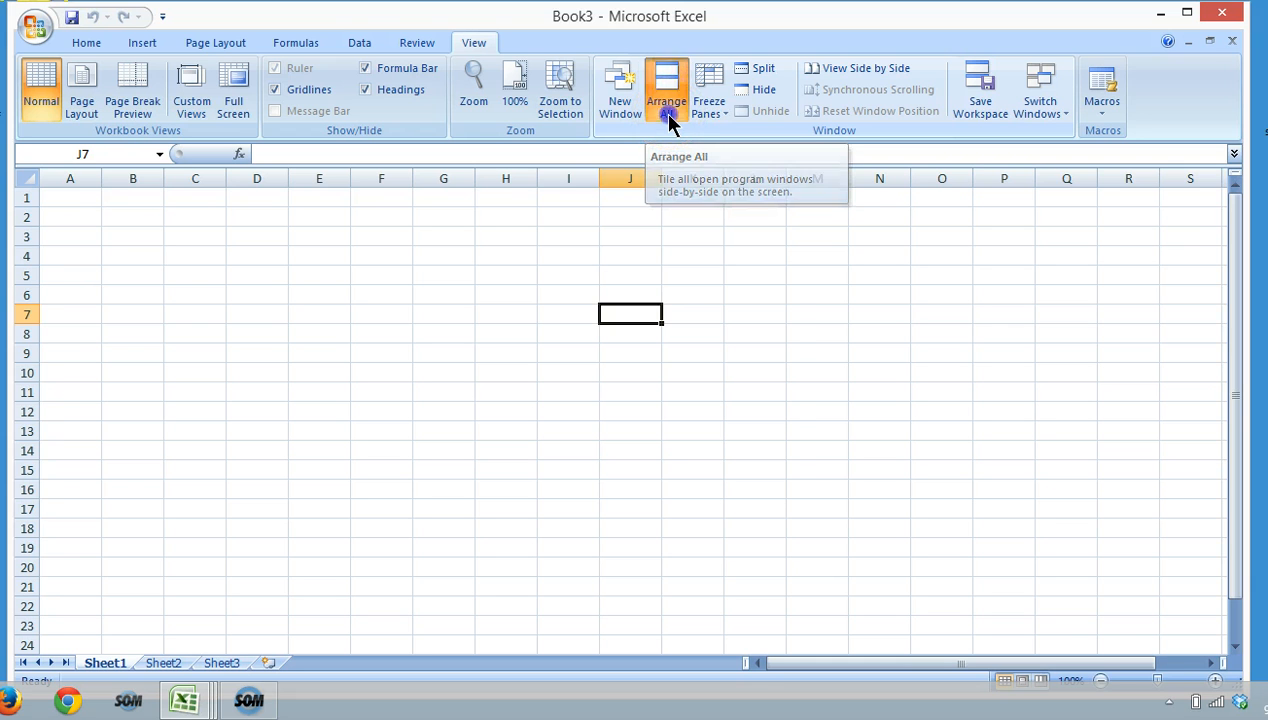
pyautogui.moveTo(672, 308); pyautogui.dragTo(658, 246)
pyautogui.click(608, 276)
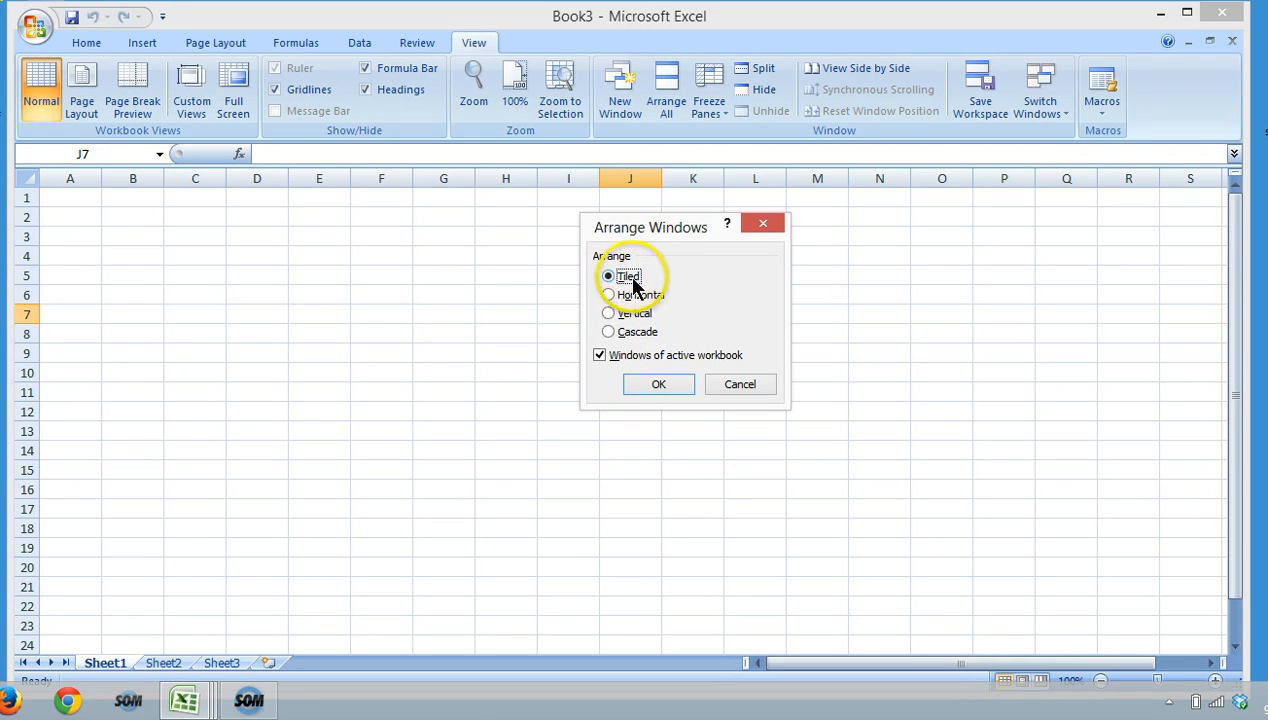
pyautogui.click(599, 356)
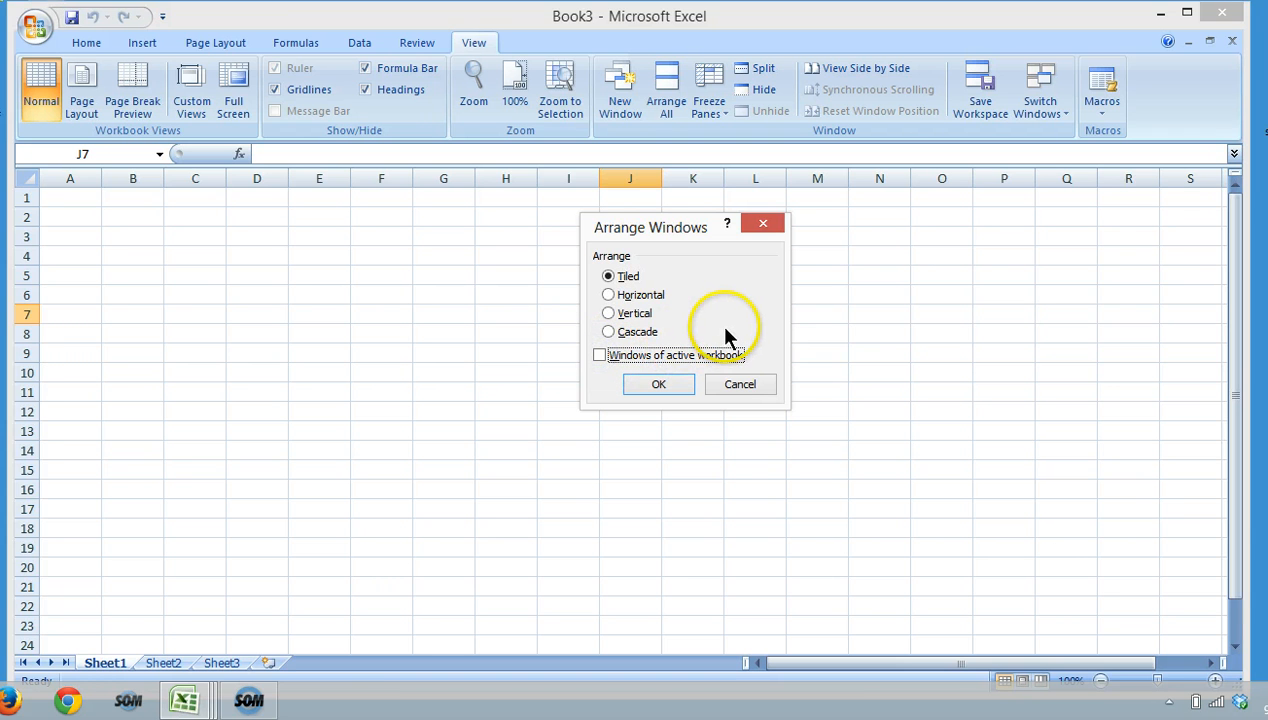
pyautogui.click(672, 384)
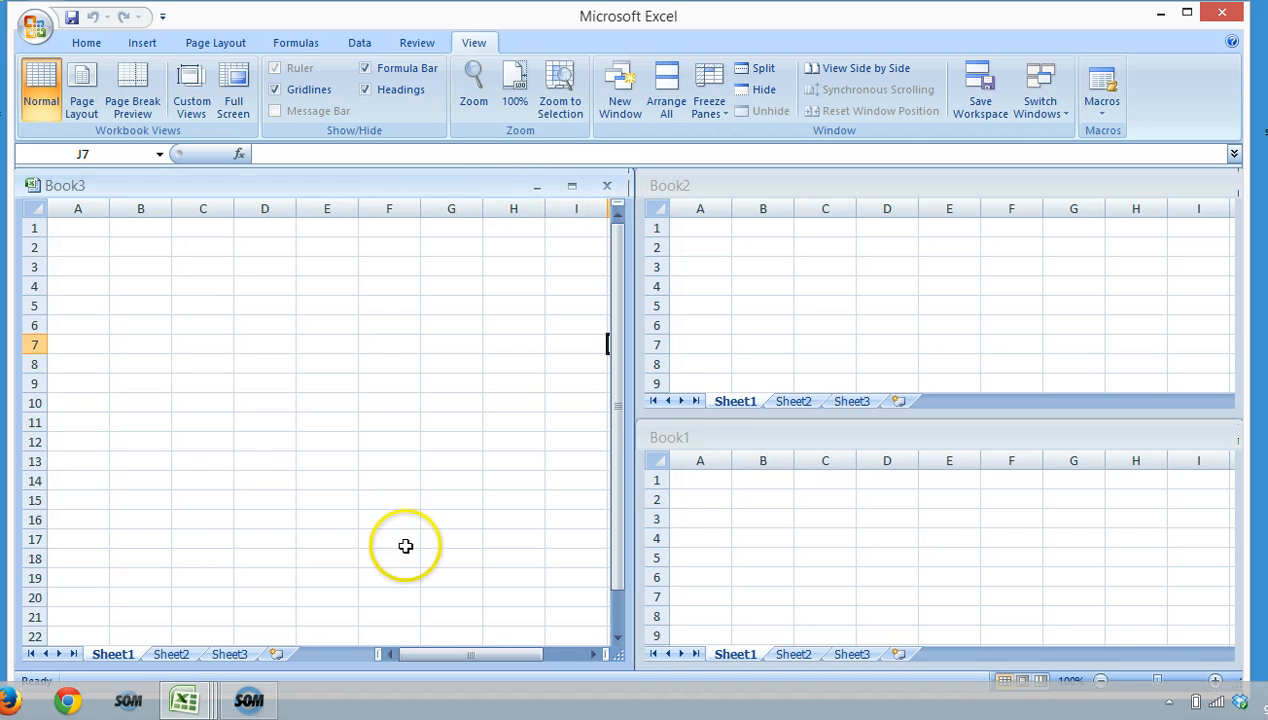
# Close Book3 without saving it and arrange the remaining two workbooks with the Vertical layout.
pyautogui.click(607, 186)
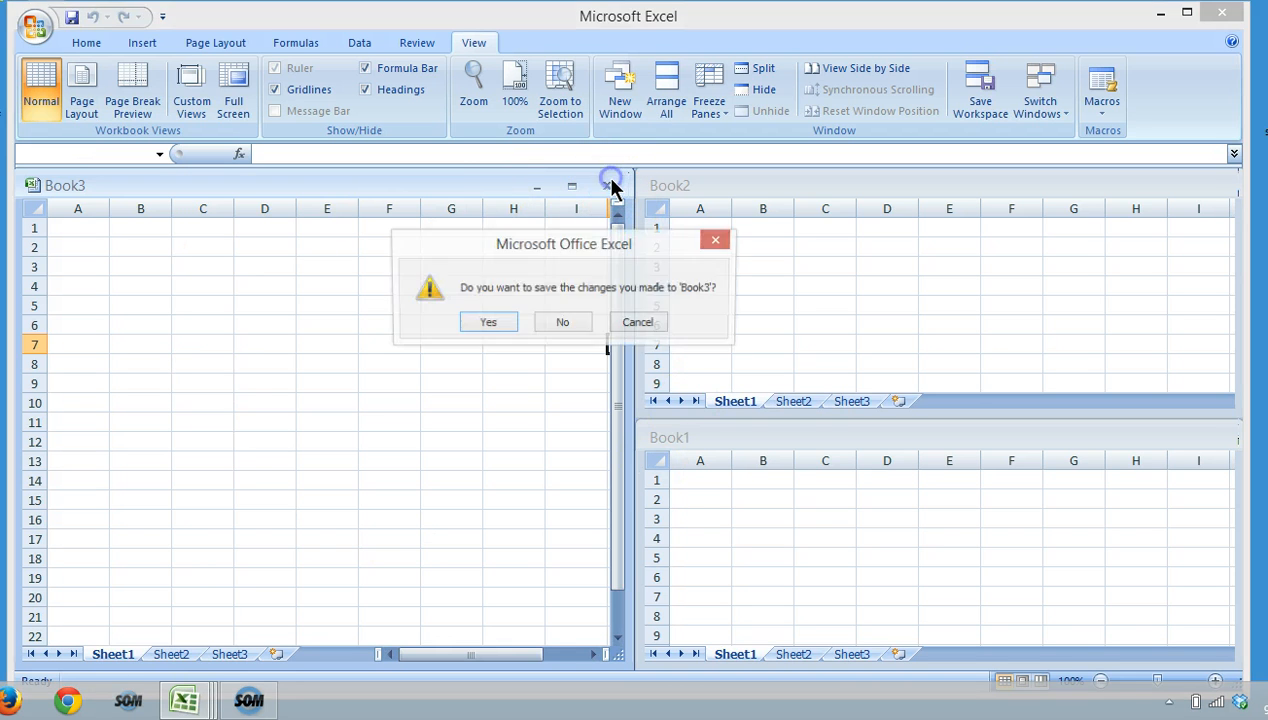
pyautogui.click(566, 325)
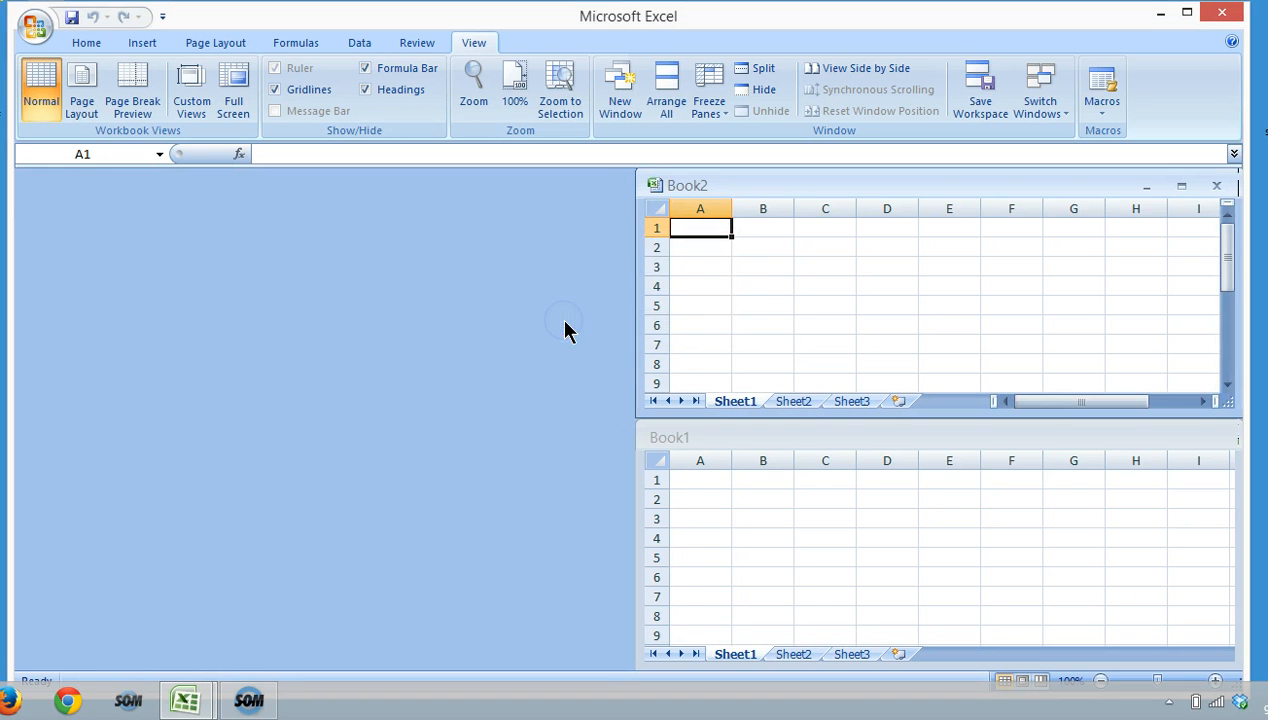
pyautogui.click(675, 111)
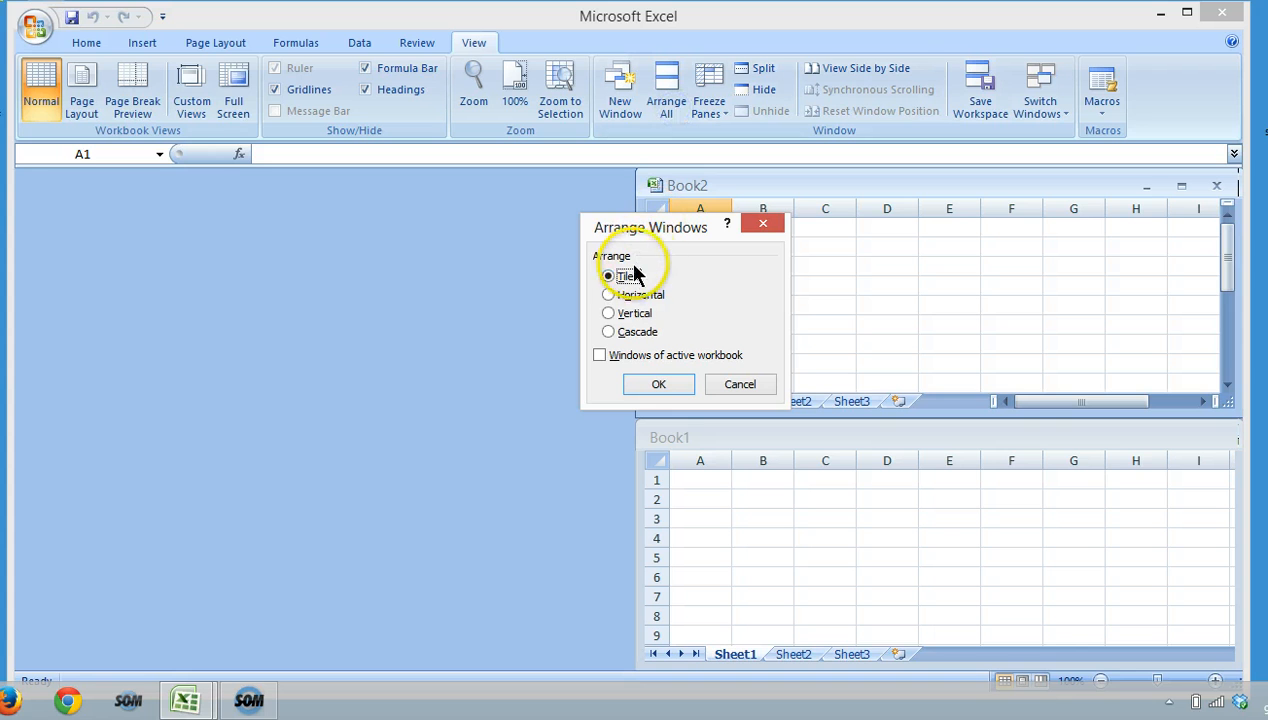
pyautogui.click(614, 314)
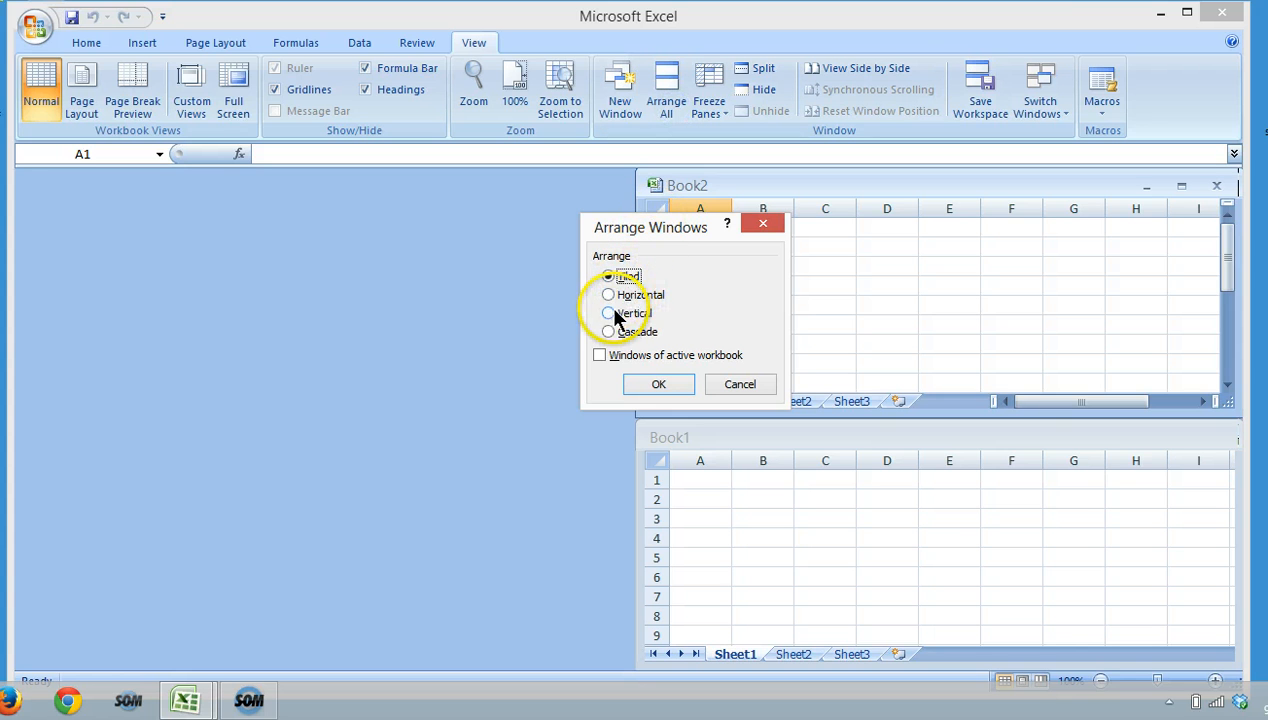
pyautogui.click(662, 387)
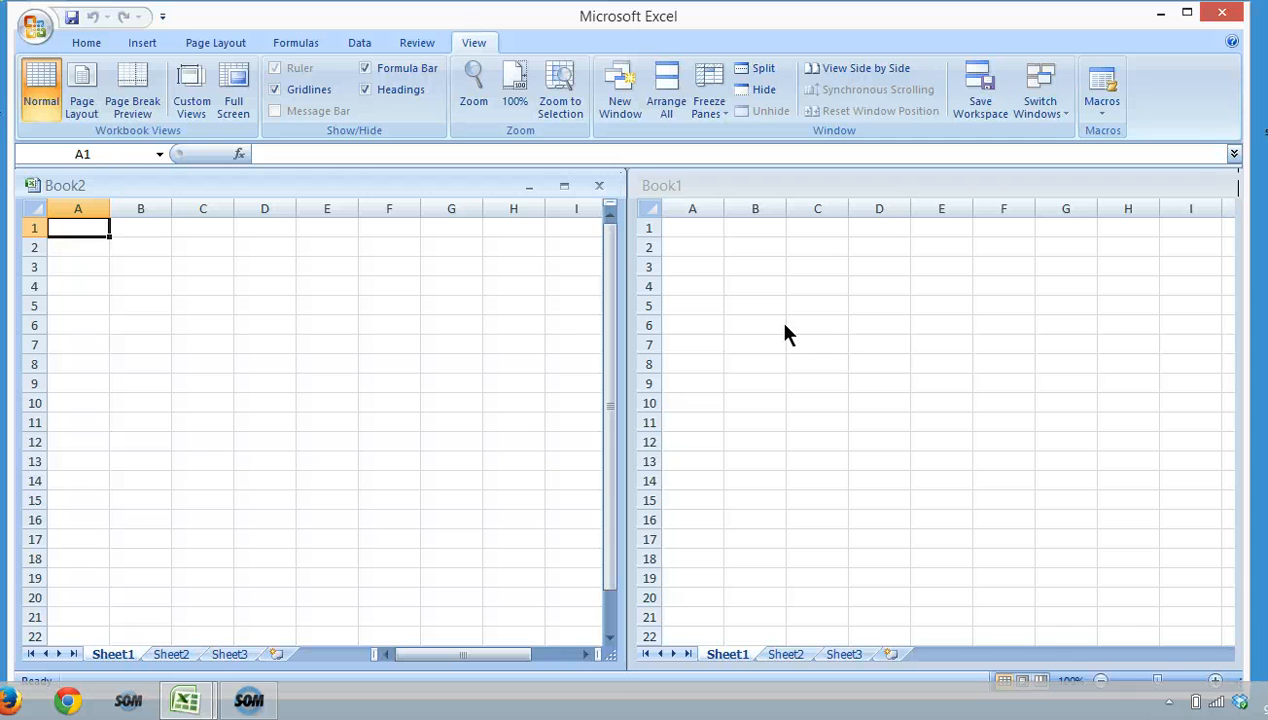
# Arrange Book1 and Book2 with the Horizontal layout.
pyautogui.click(671, 110)
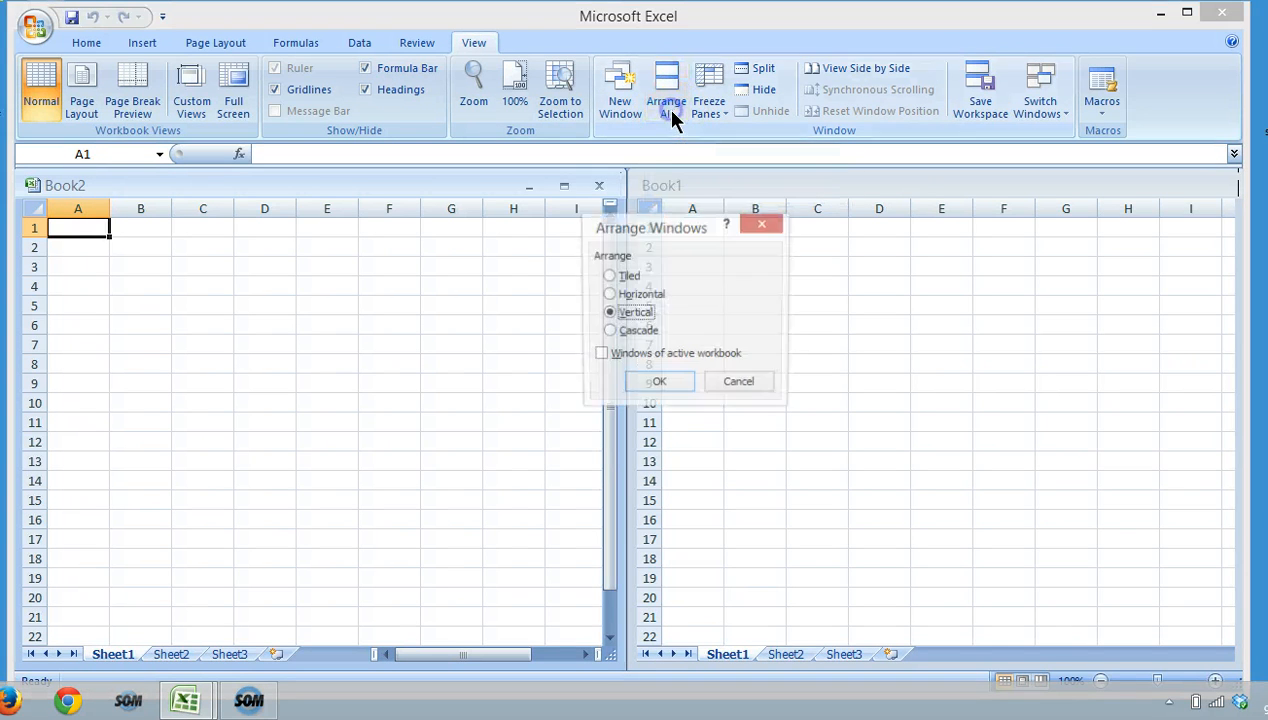
pyautogui.click(620, 297)
pyautogui.click(657, 384)
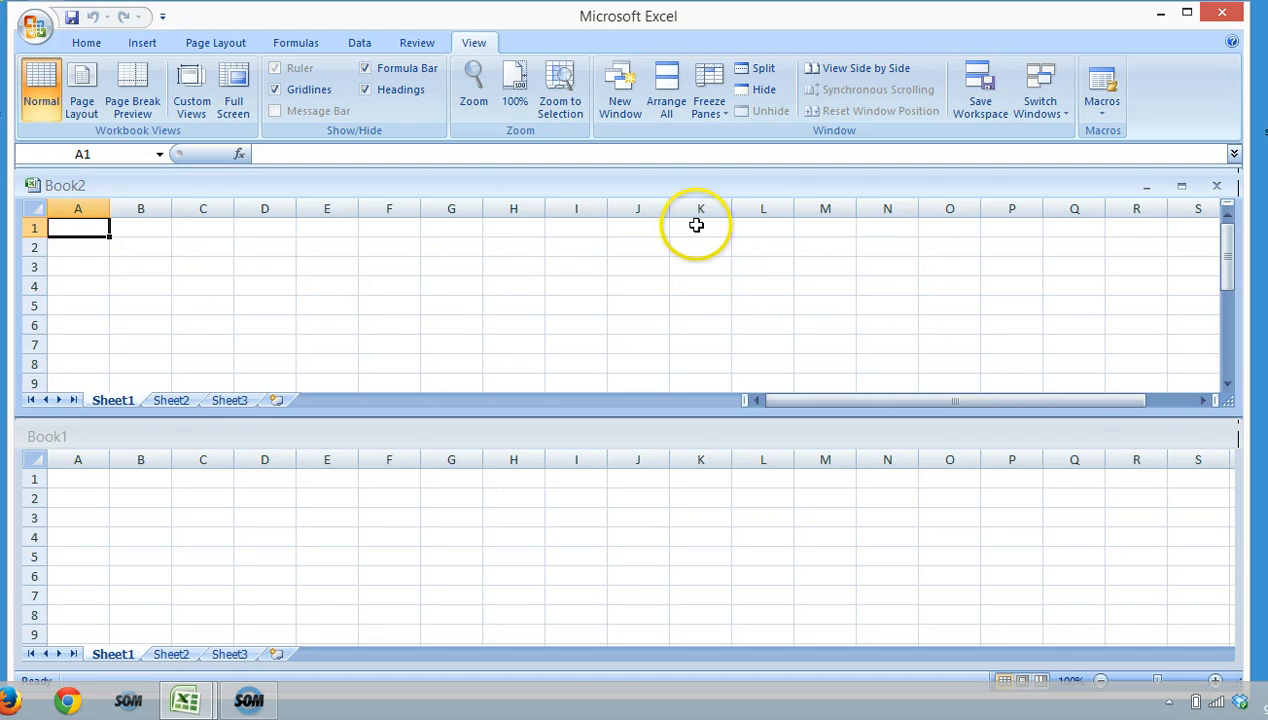
# Arrange Book1 and Book2 side by side with the Vertical layout.
pyautogui.click(673, 104)
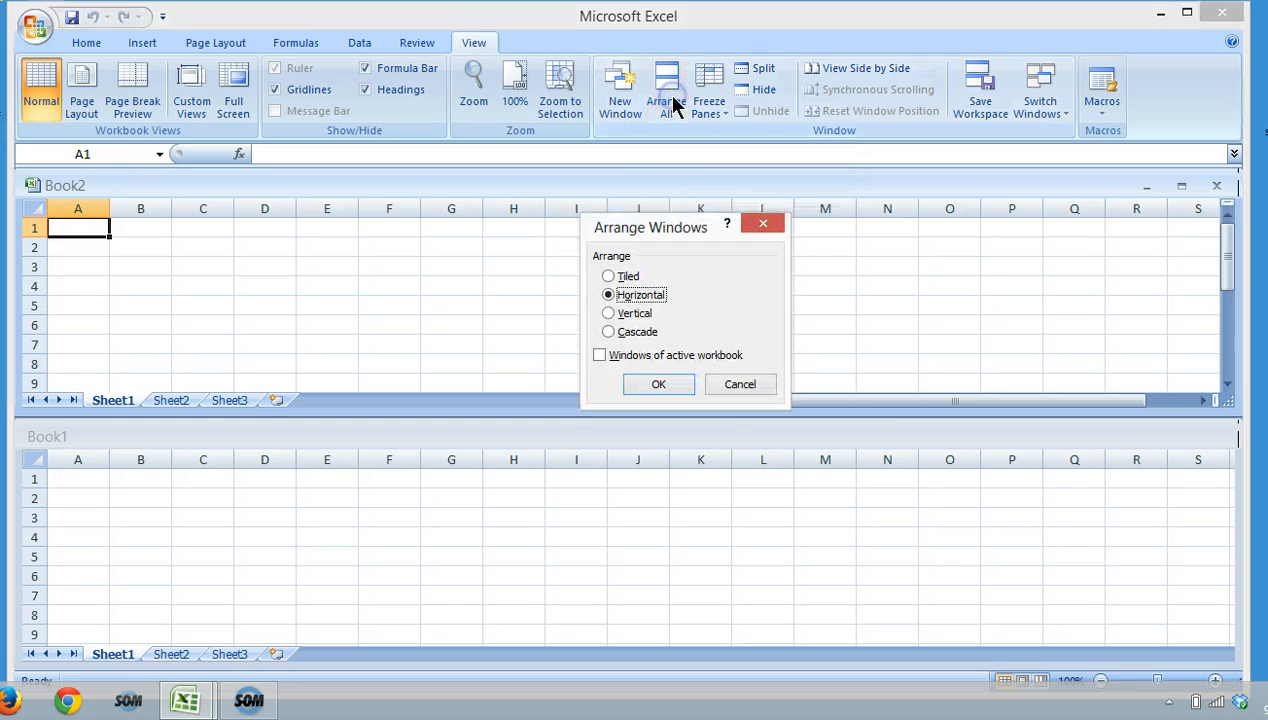
pyautogui.click(608, 314)
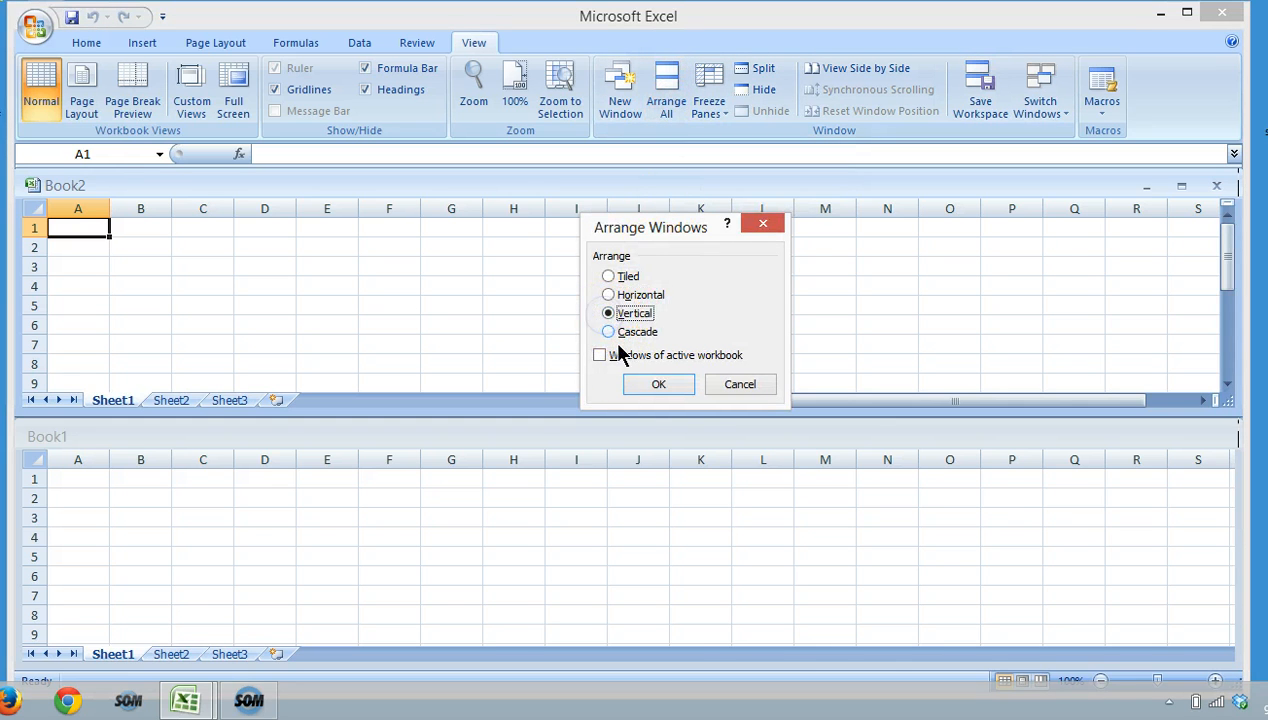
pyautogui.click(640, 385)
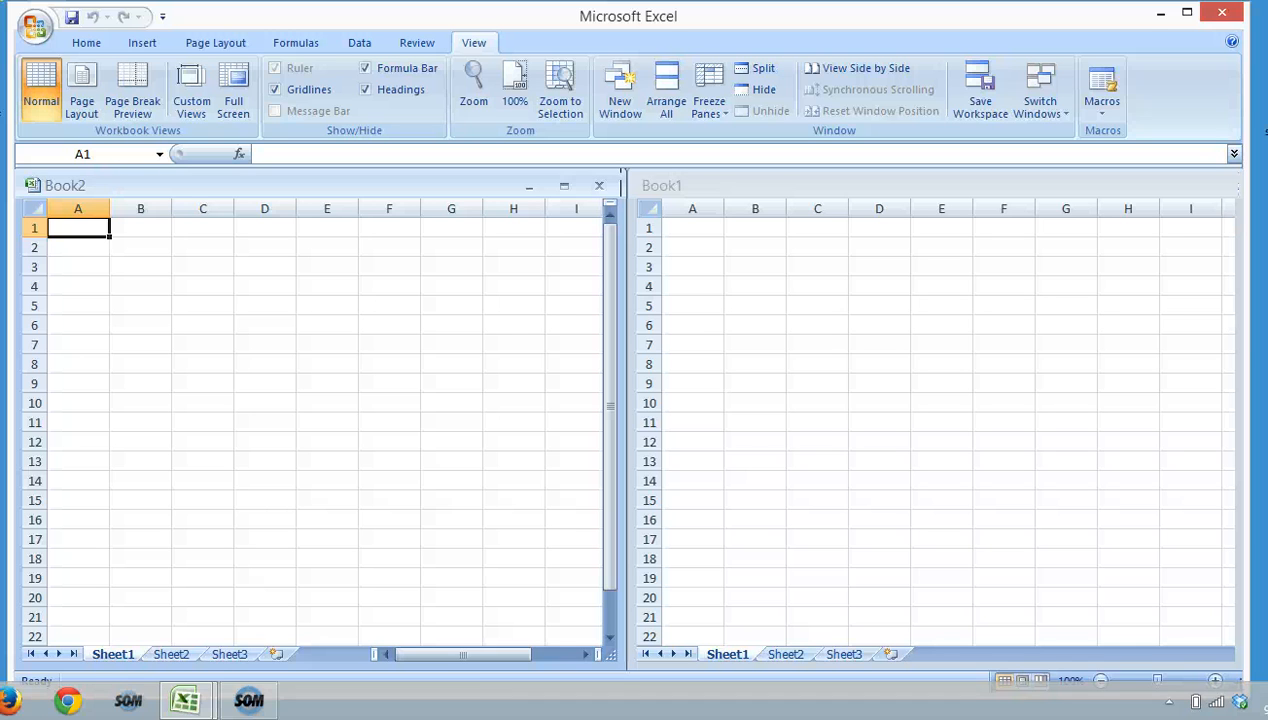
# Enter red, blue and green in cells A1 to A3 of Book2.
pyautogui.write('red')
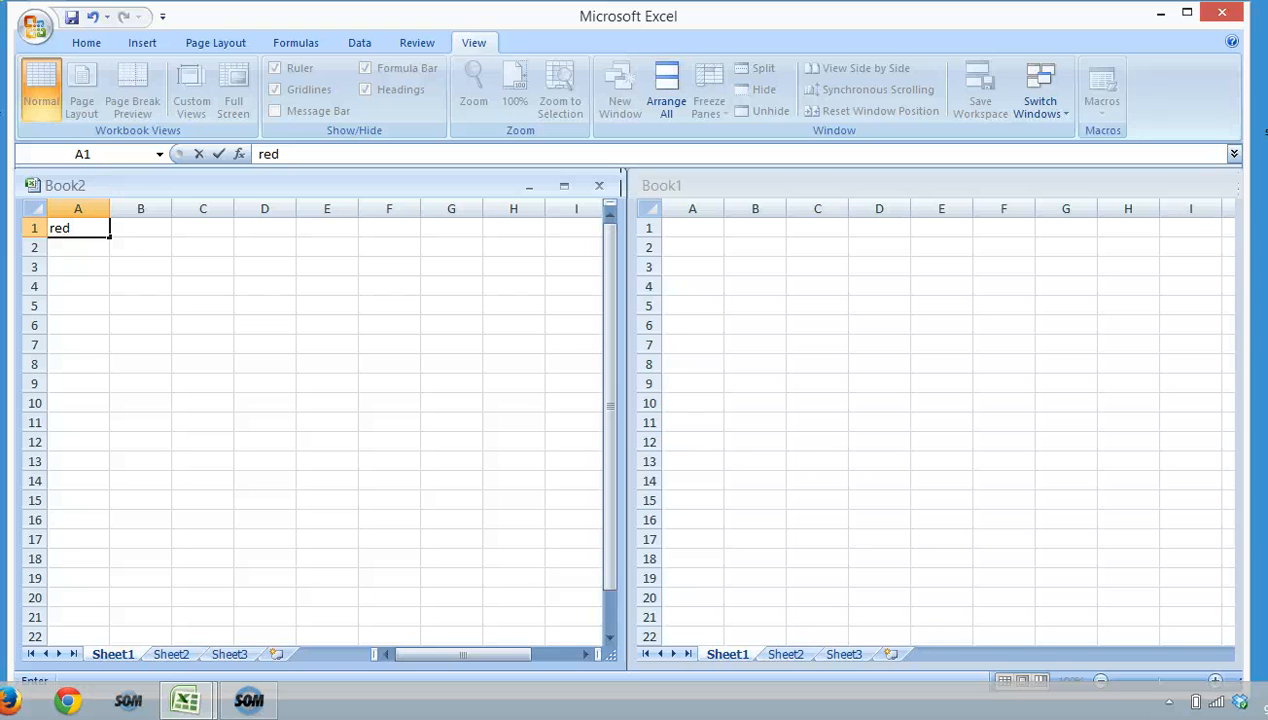
pyautogui.press('Return')
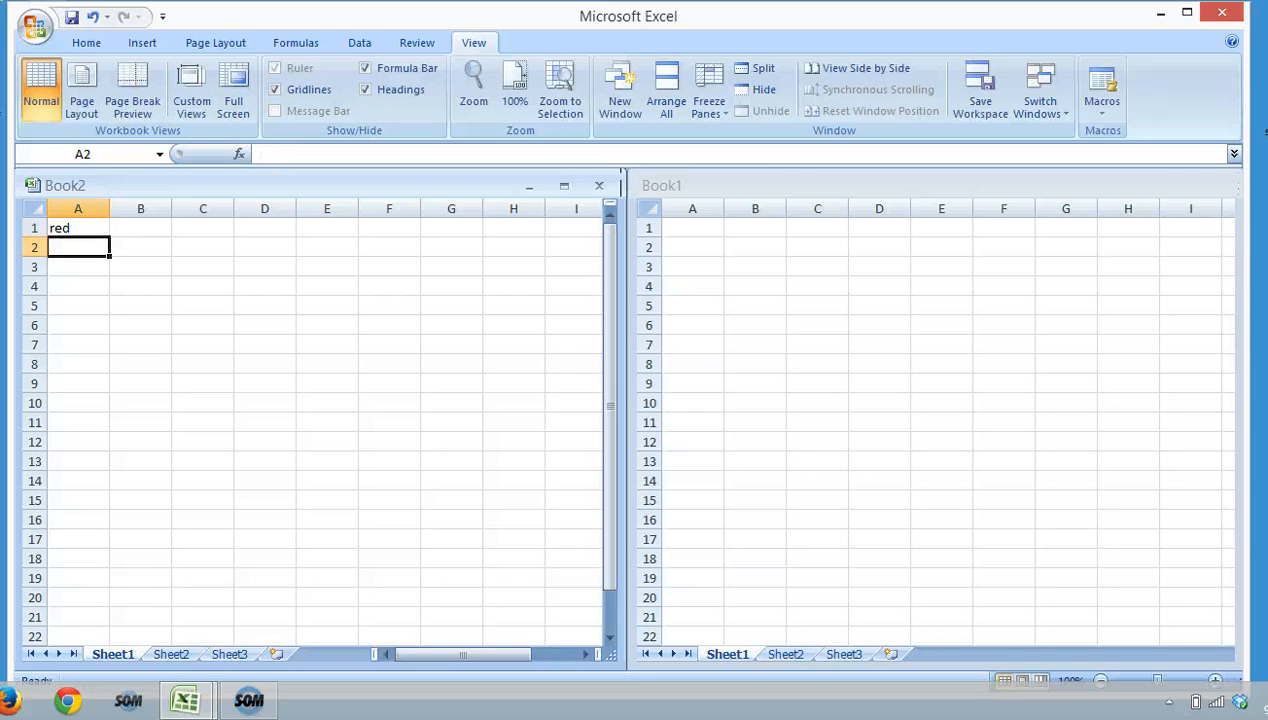
pyautogui.write('blue')
pyautogui.press('Return')
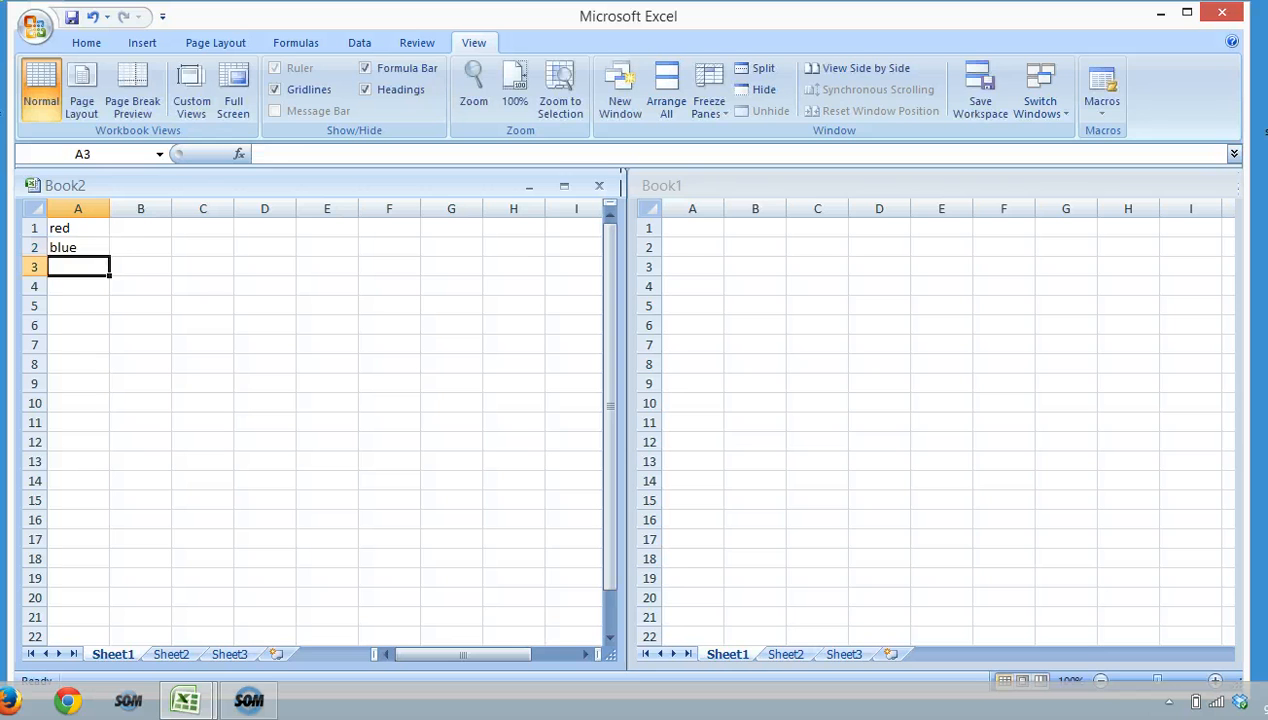
pyautogui.write('green')
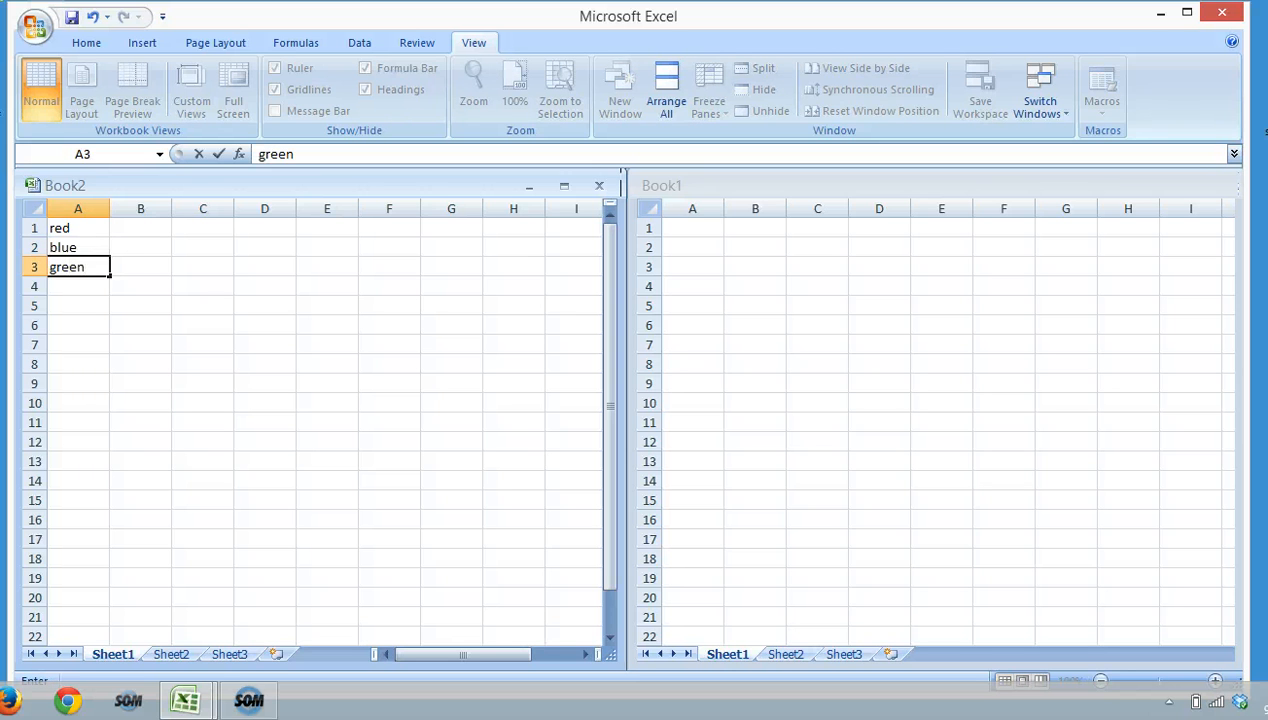
pyautogui.press('Return')
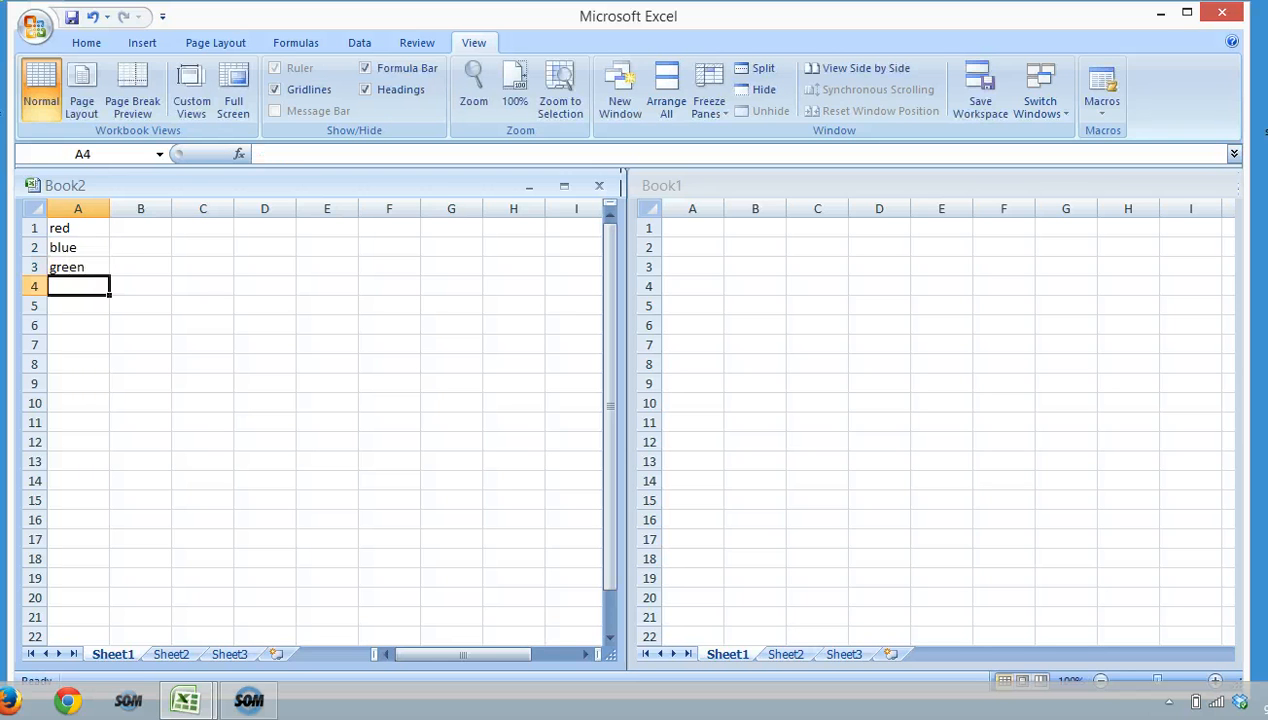
# Continue the color list in cells A4 to A7 of Book2 with red, green, black and blue.
pyautogui.write('red')
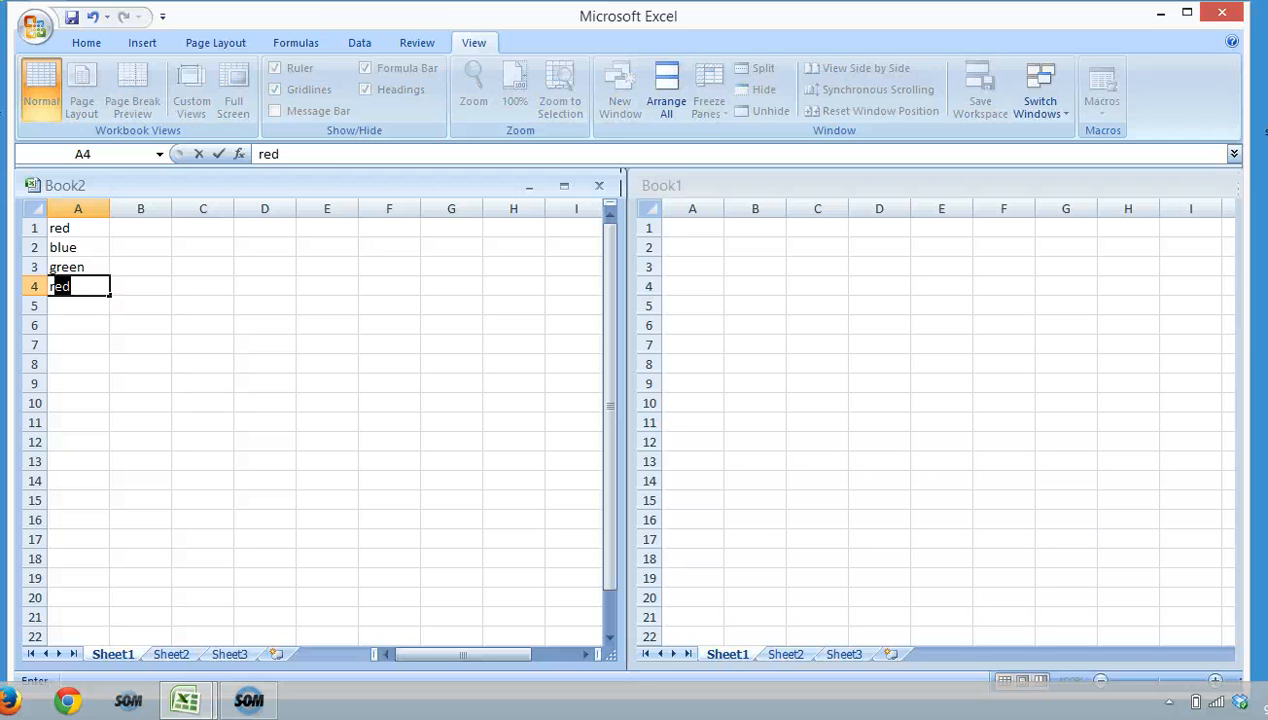
pyautogui.press('Return')
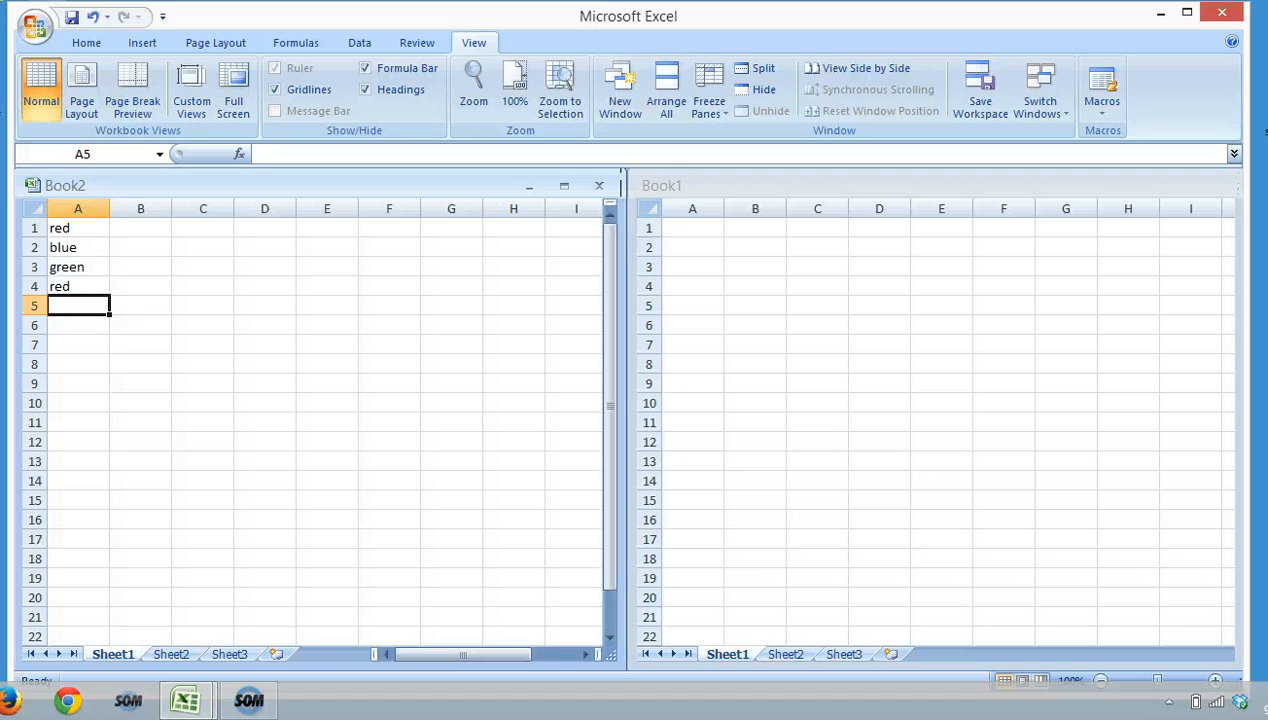
pyautogui.write('green')
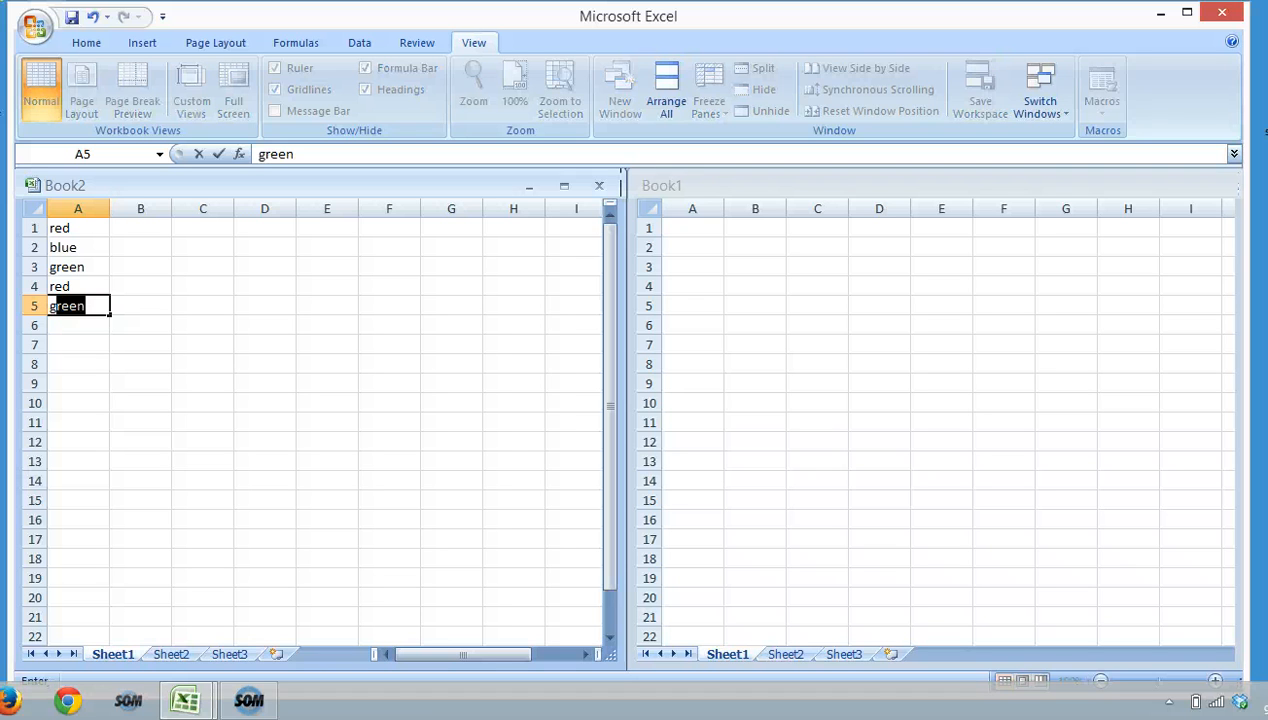
pyautogui.press('Return')
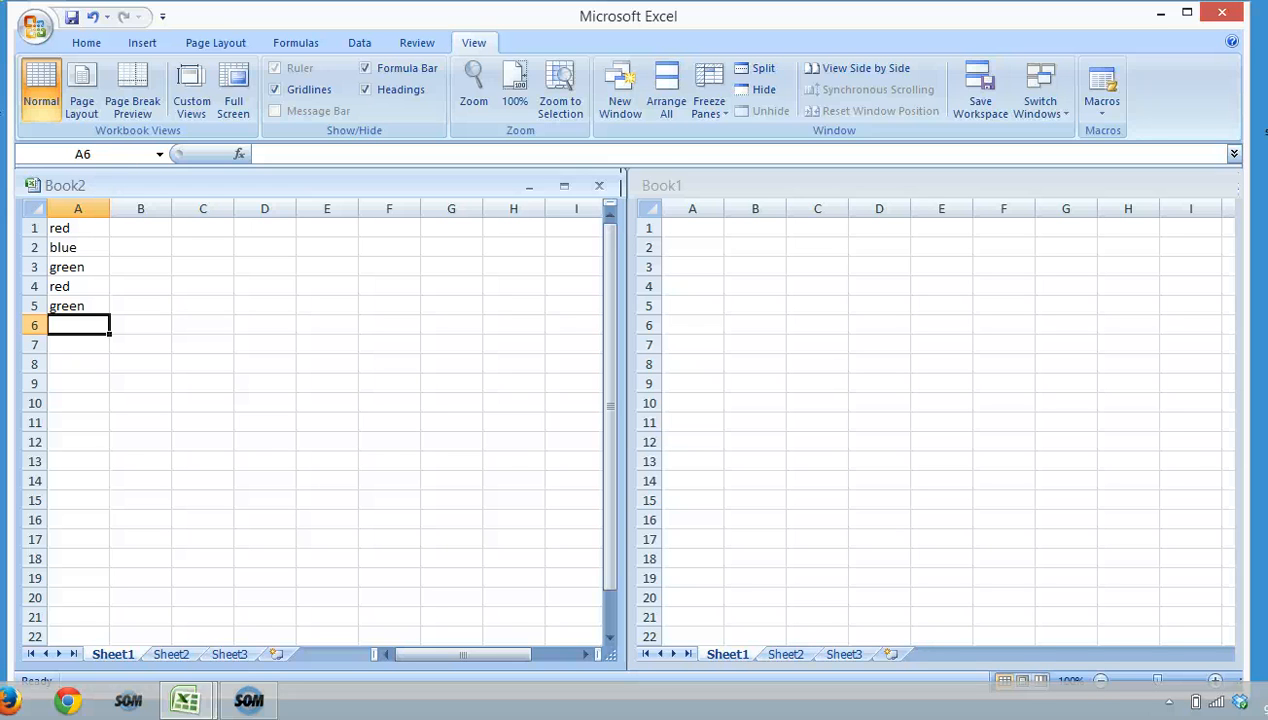
pyautogui.write('bla')
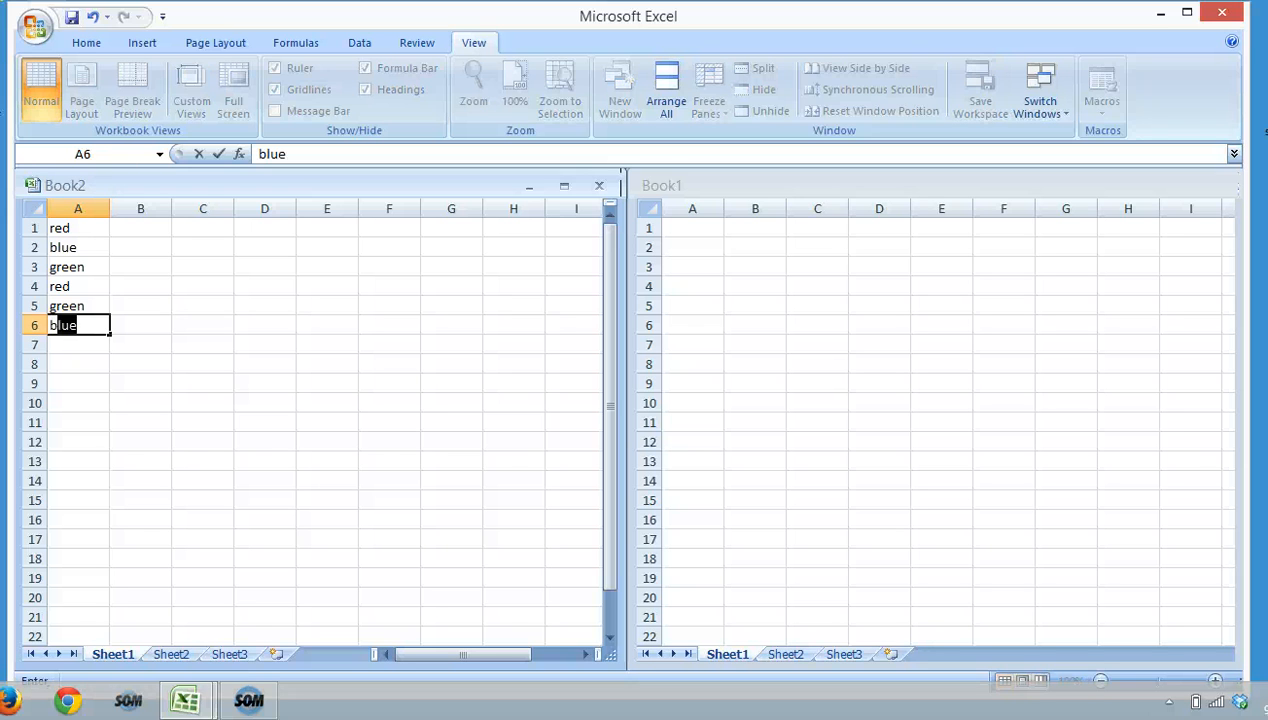
pyautogui.write('ck')
pyautogui.press('Return')
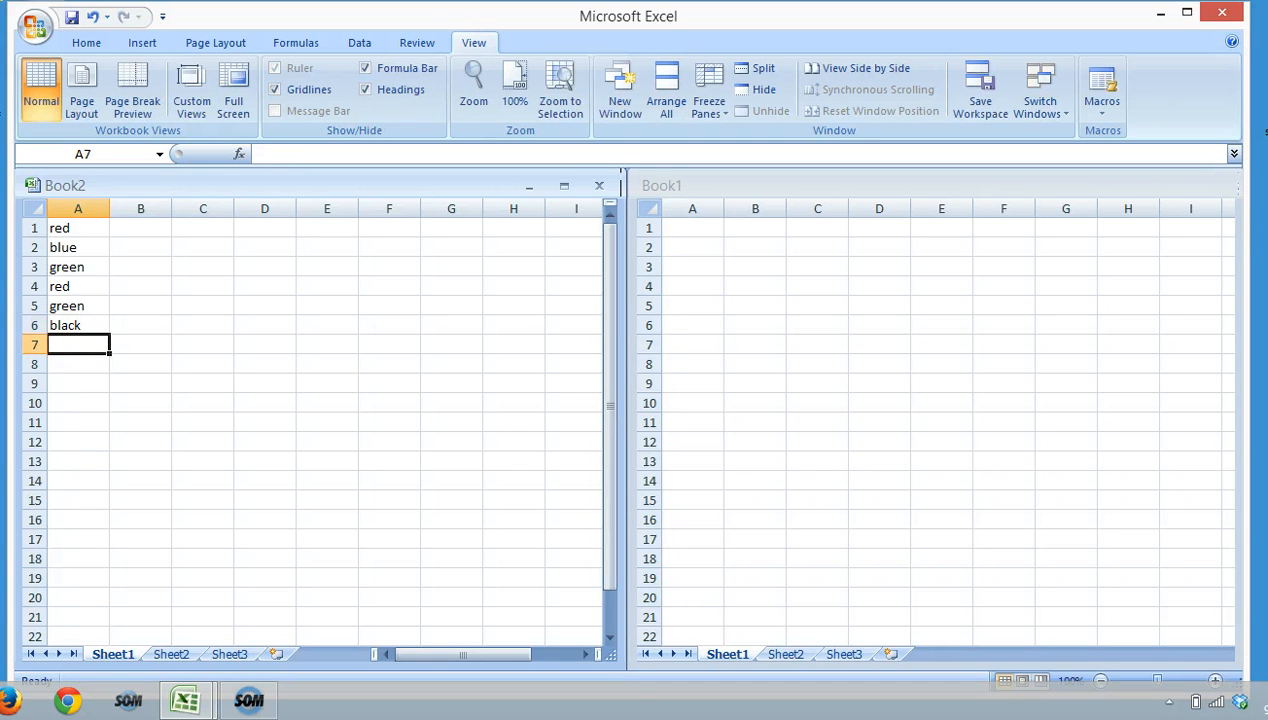
pyautogui.write('bl')
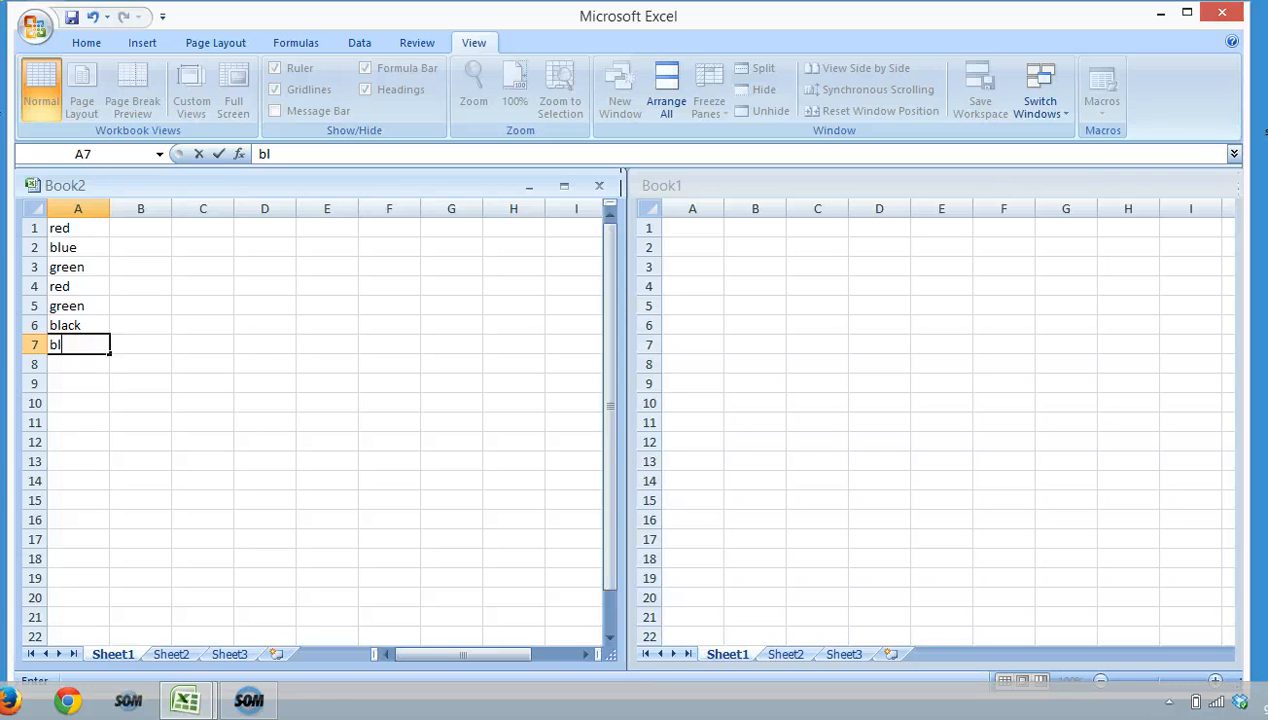
pyautogui.write('ue')
pyautogui.press('Return')
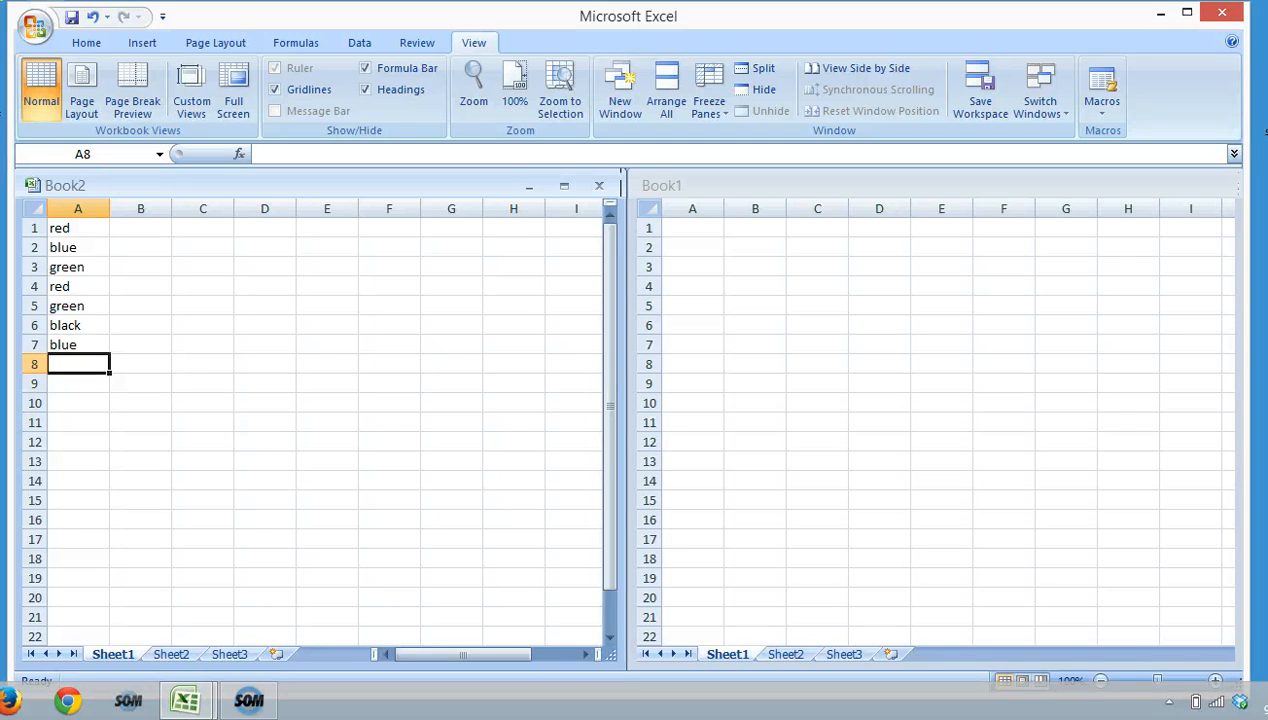
# Fill cell A8 with green, picked from the list of existing entries in column A.
pyautogui.rightClick(91, 366)
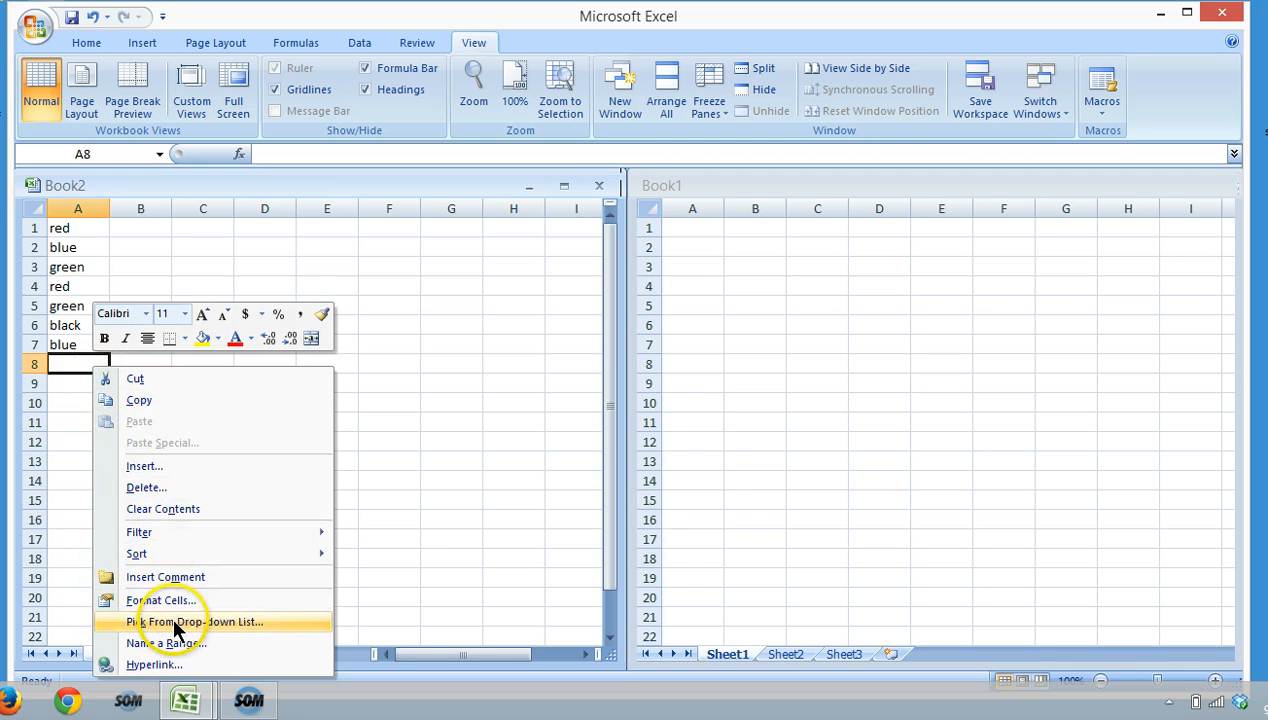
pyautogui.click(266, 622)
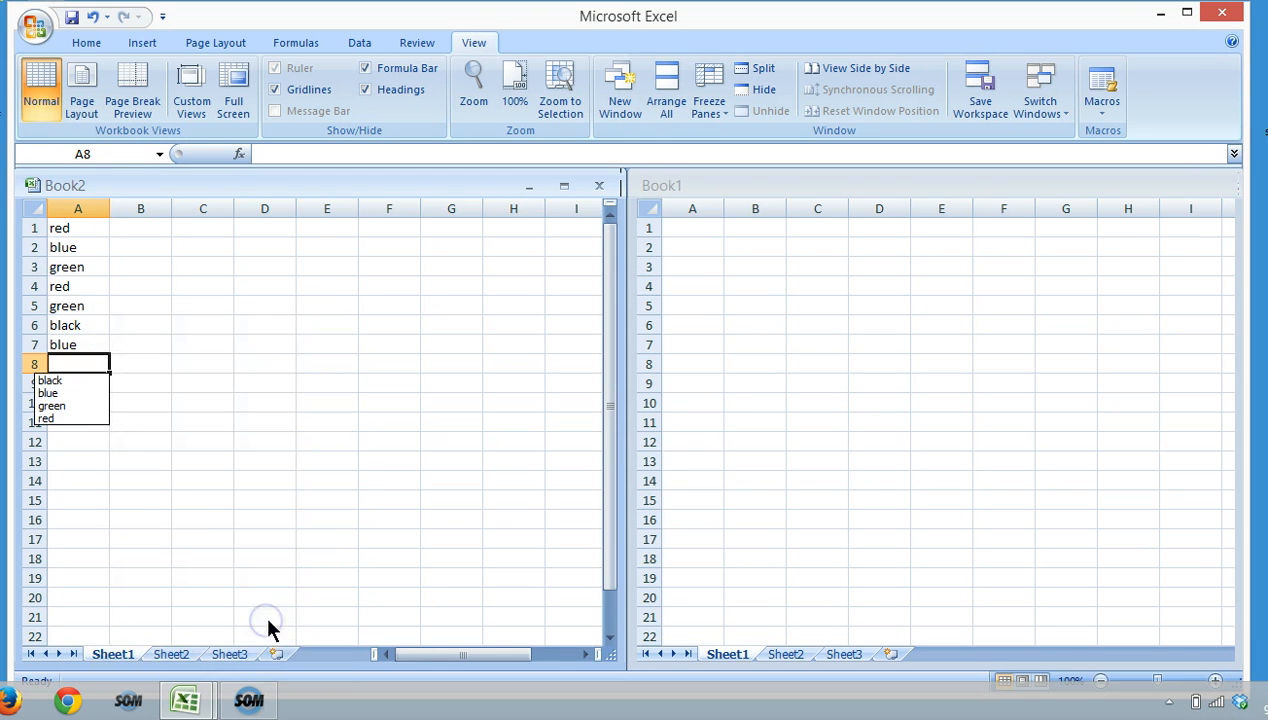
pyautogui.click(71, 406)
pyautogui.click(101, 100)
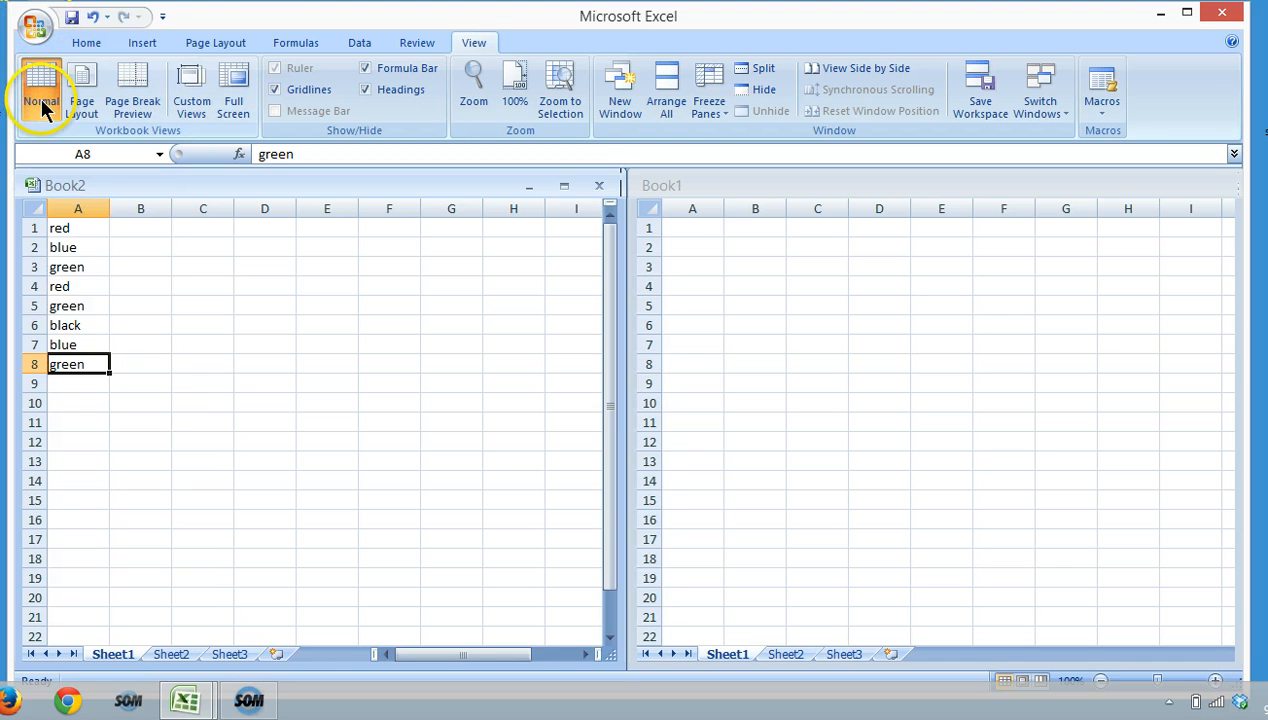
# Try to pick an entry for cell B2 from the list of existing column B entries.
pyautogui.click(145, 252)
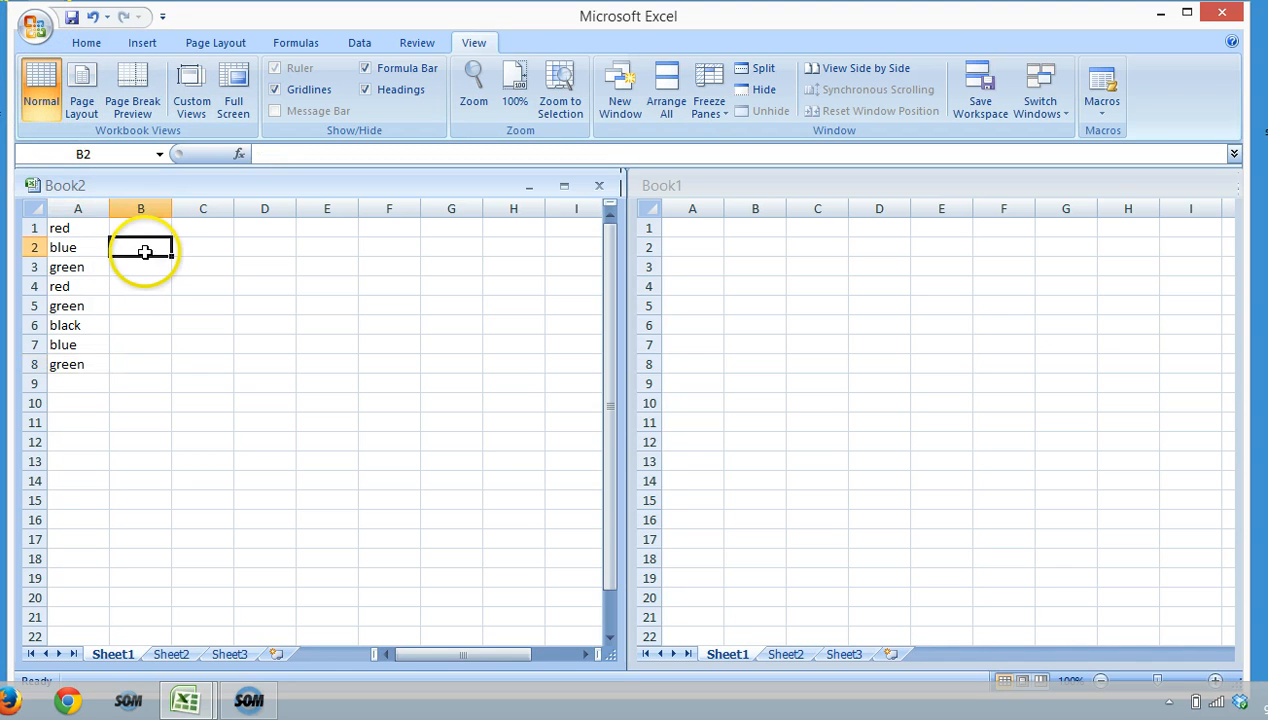
pyautogui.rightClick(146, 254)
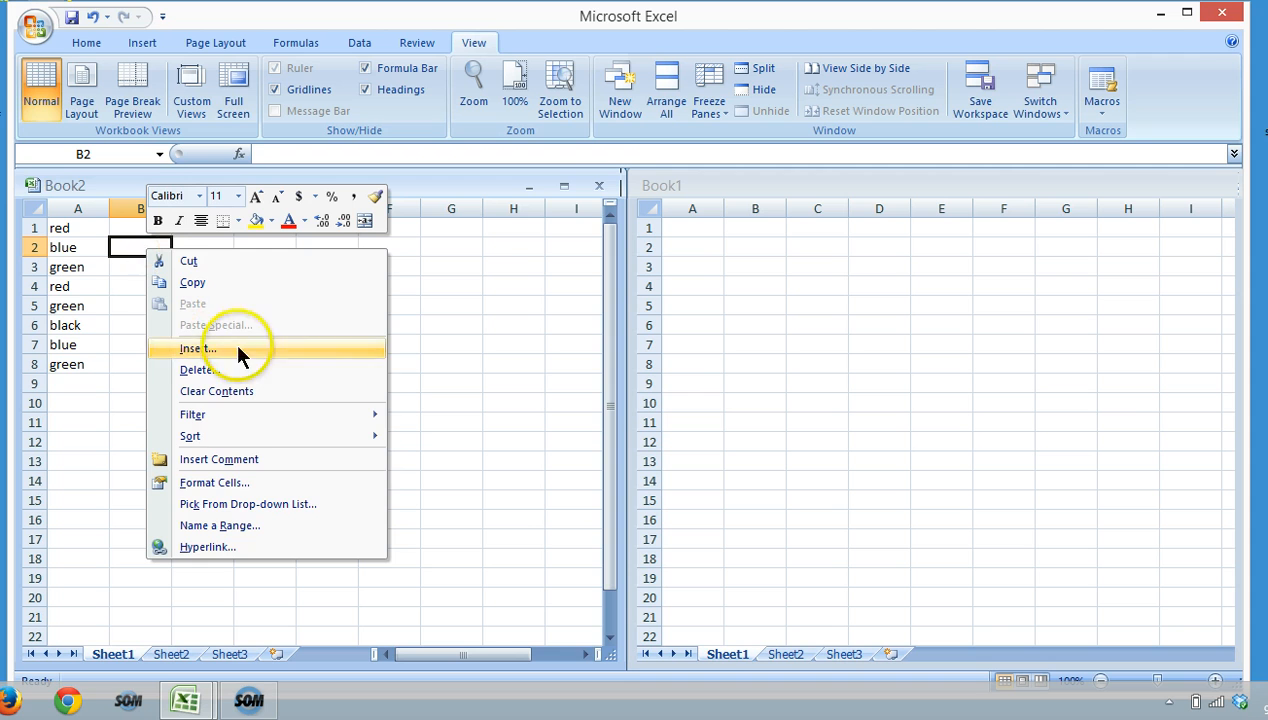
pyautogui.click(276, 506)
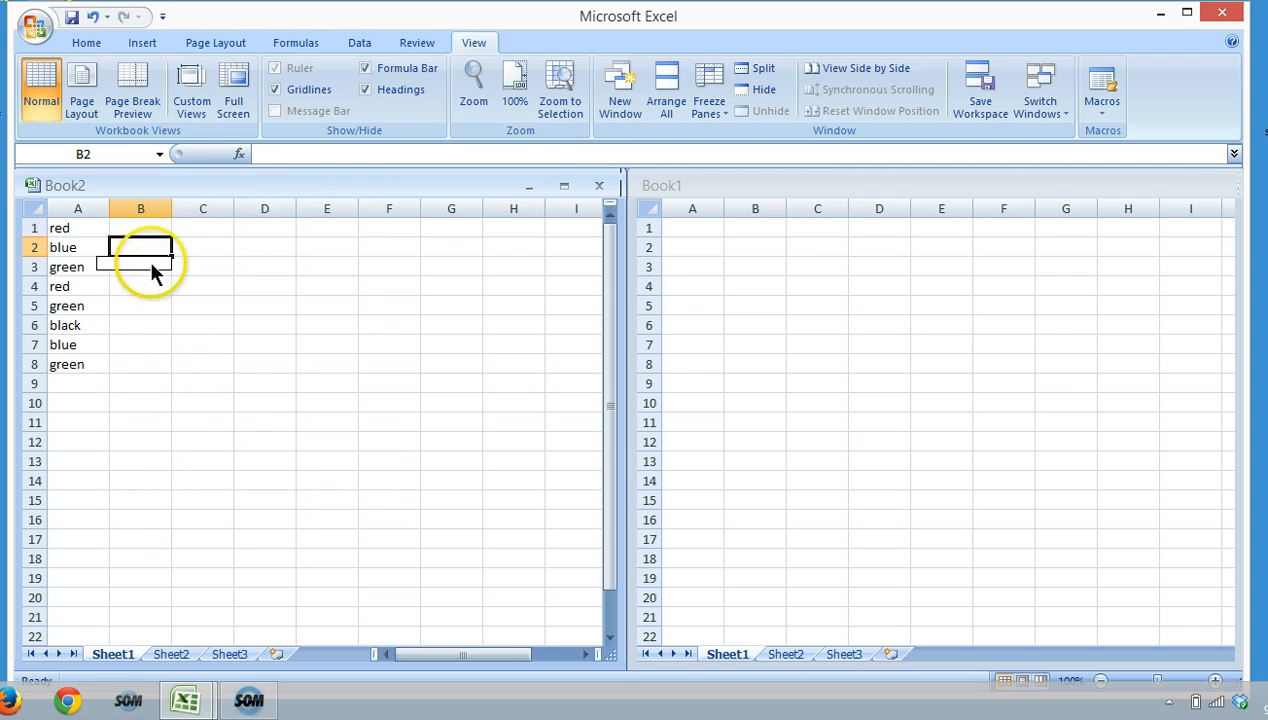
pyautogui.click(153, 338)
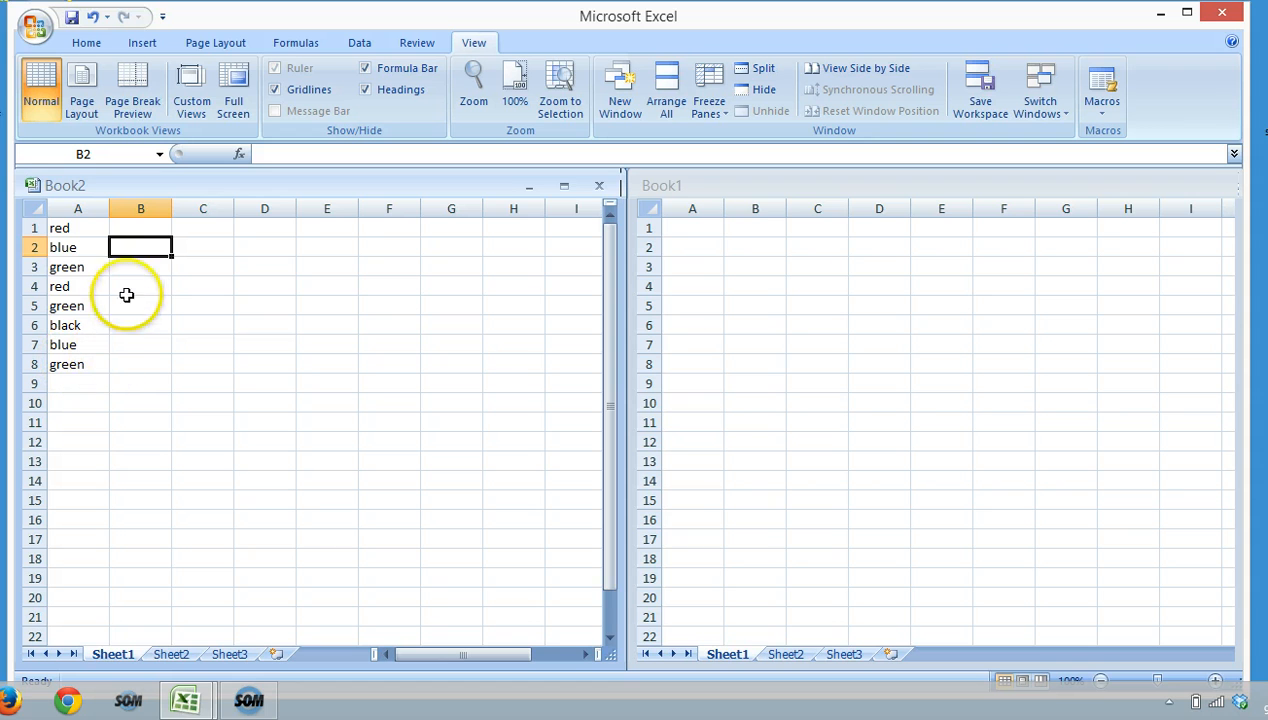
# Enter texas in cell B2 and new york in cell B3 of Book2.
pyautogui.click(137, 267)
pyautogui.click(139, 249)
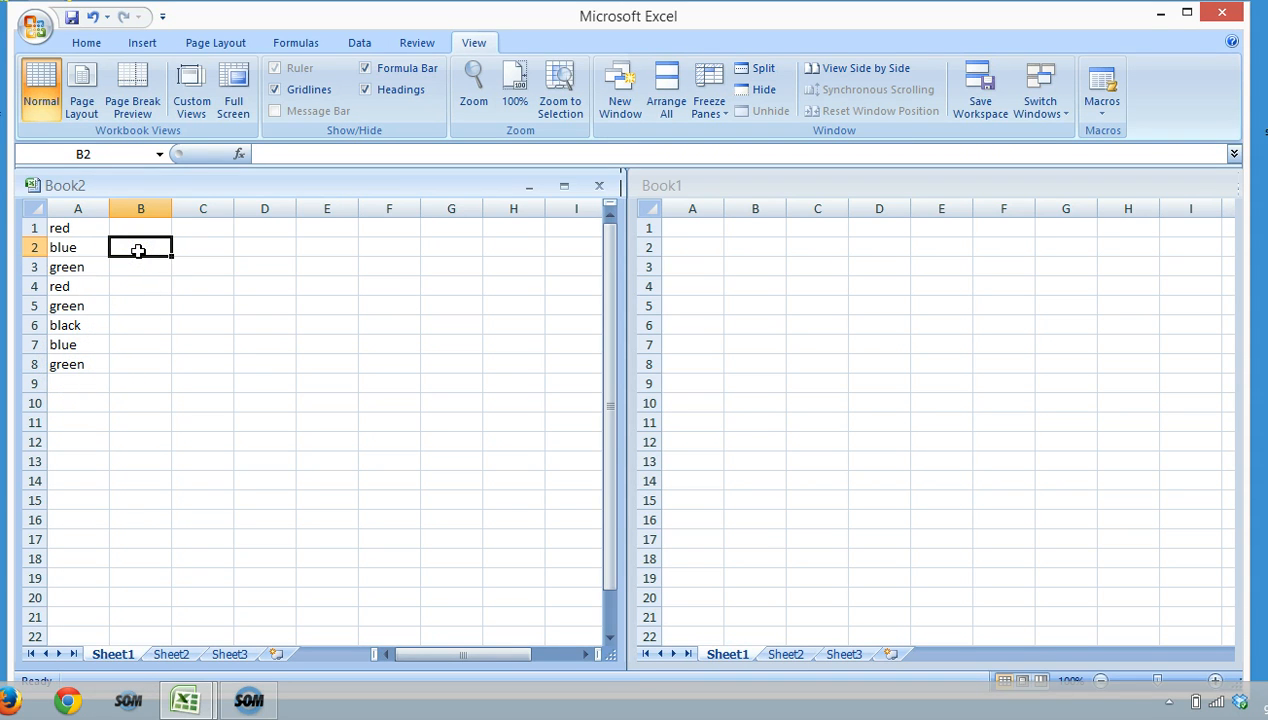
pyautogui.write('text')
pyautogui.press('Return')
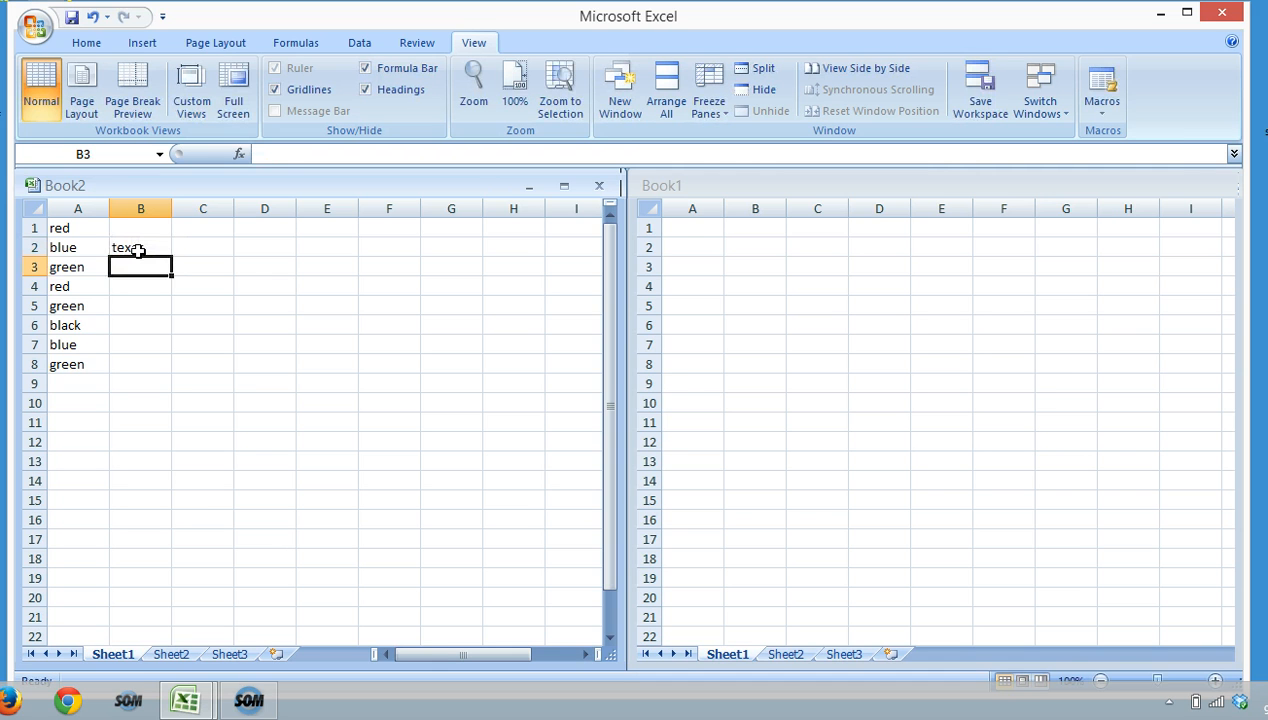
pyautogui.write('new york')
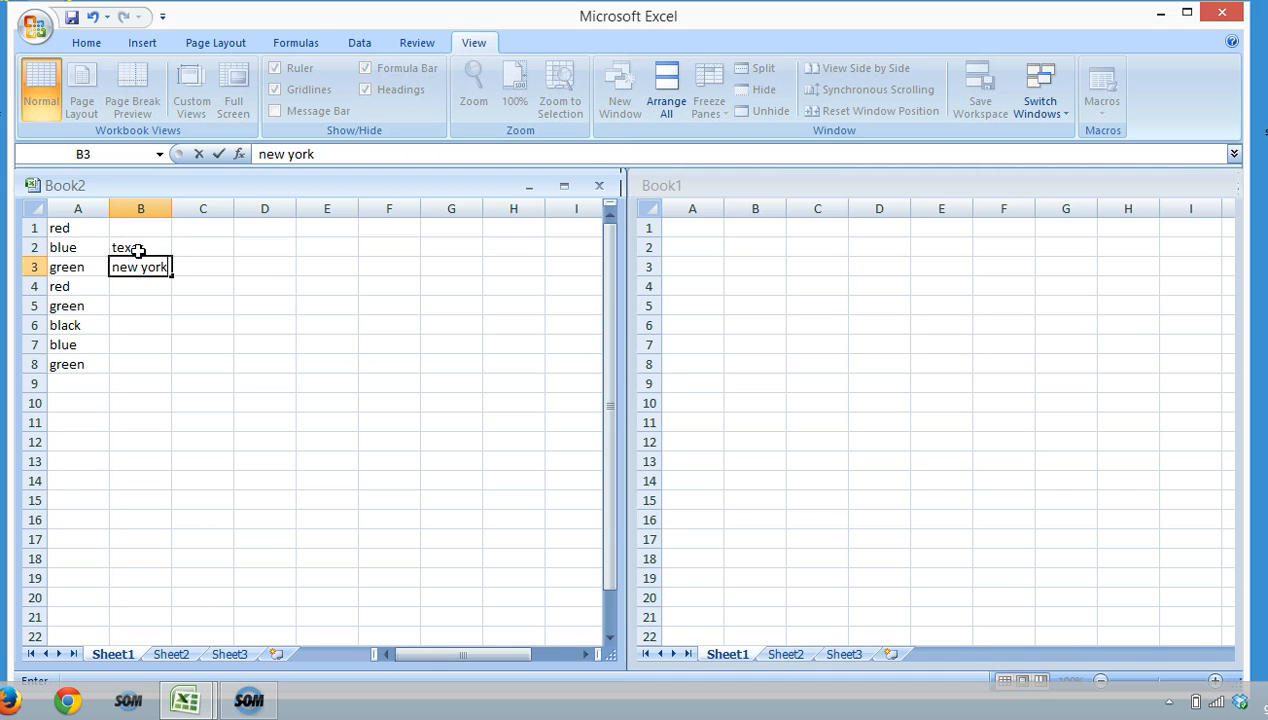
pyautogui.press('Return')
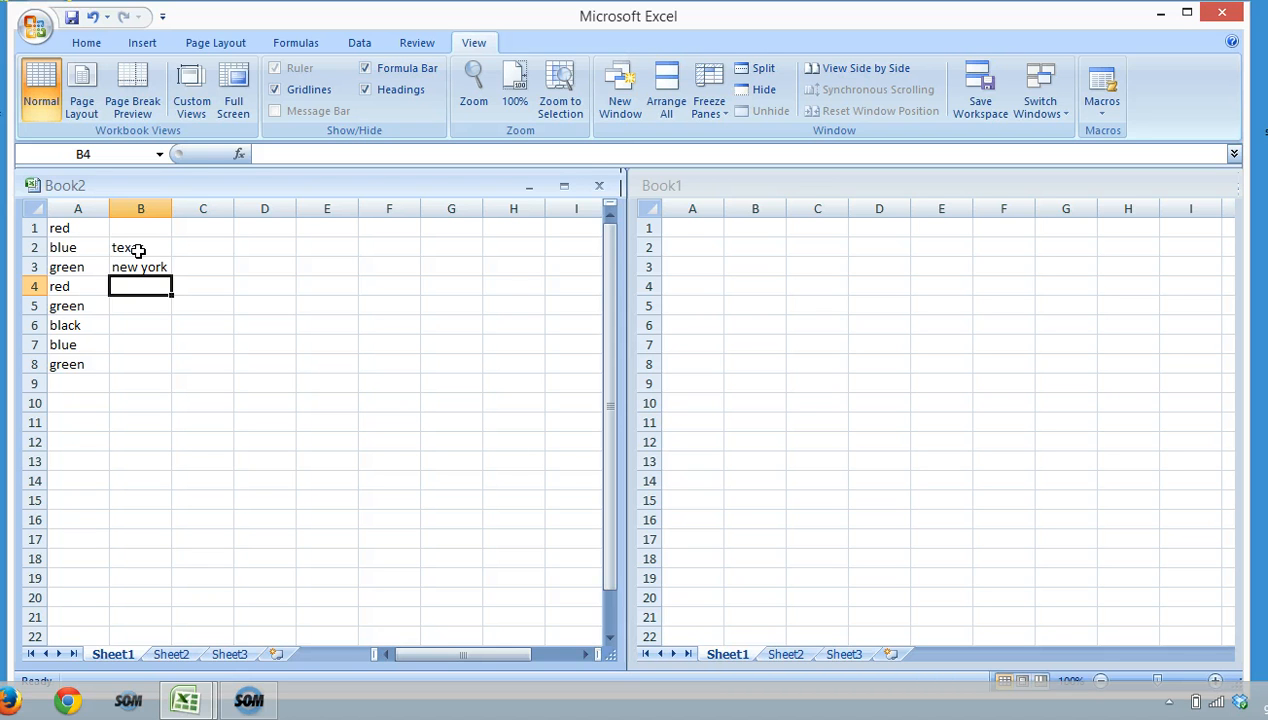
# Enter maine in cell B4 and nevada in cell B5, correcting the spelling of both.
pyautogui.write('mine')
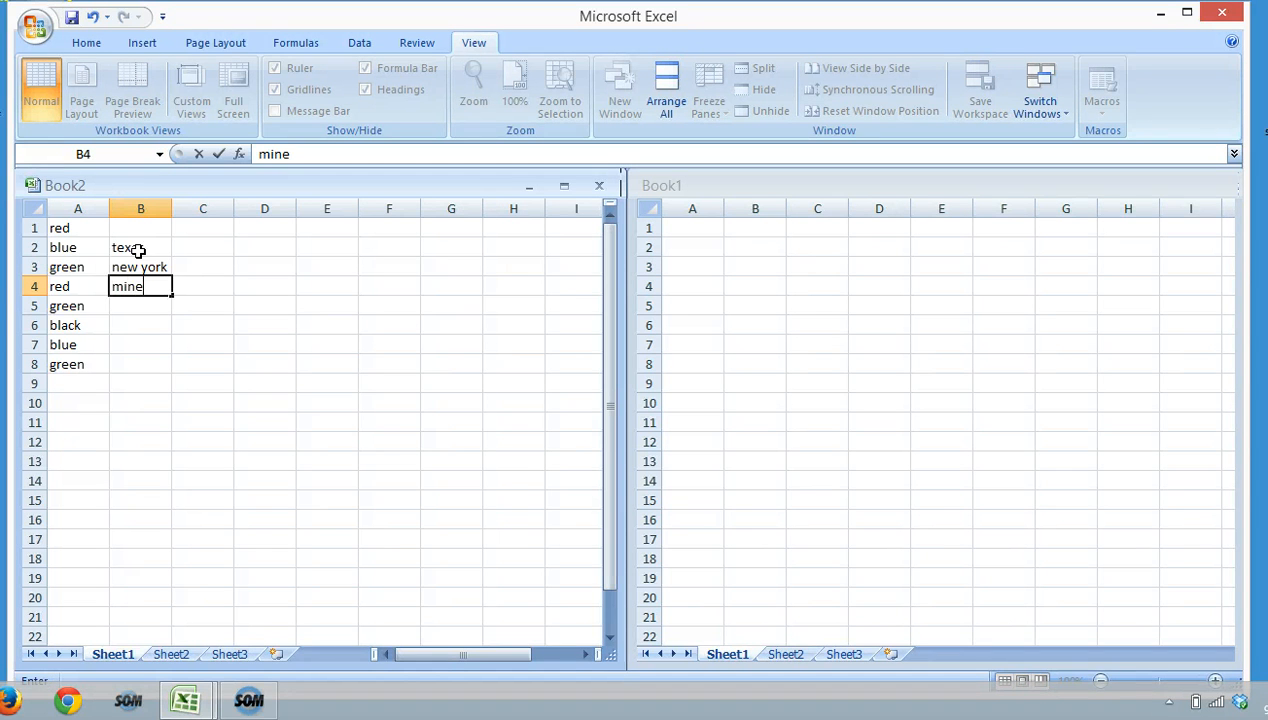
pyautogui.press('BackSpace')
pyautogui.press('BackSpace')
pyautogui.press('BackSpace')
pyautogui.write('aine')
pyautogui.press('Return')
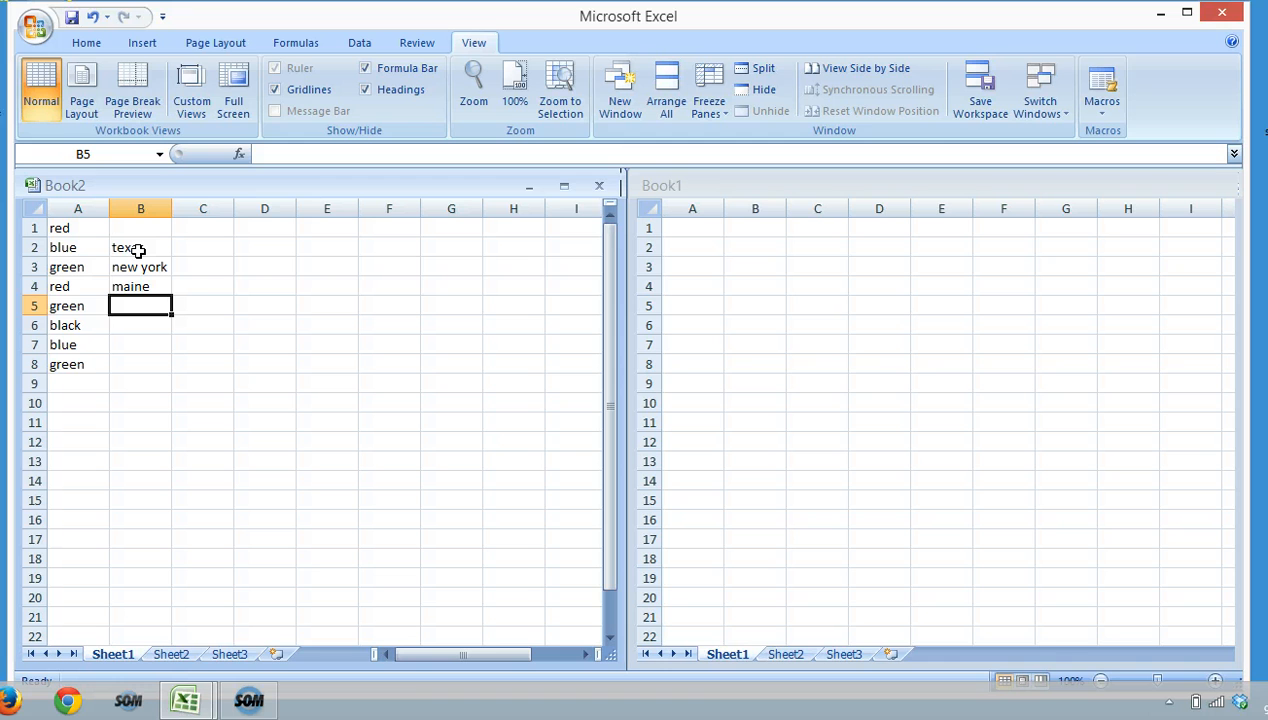
pyautogui.write('nevade')
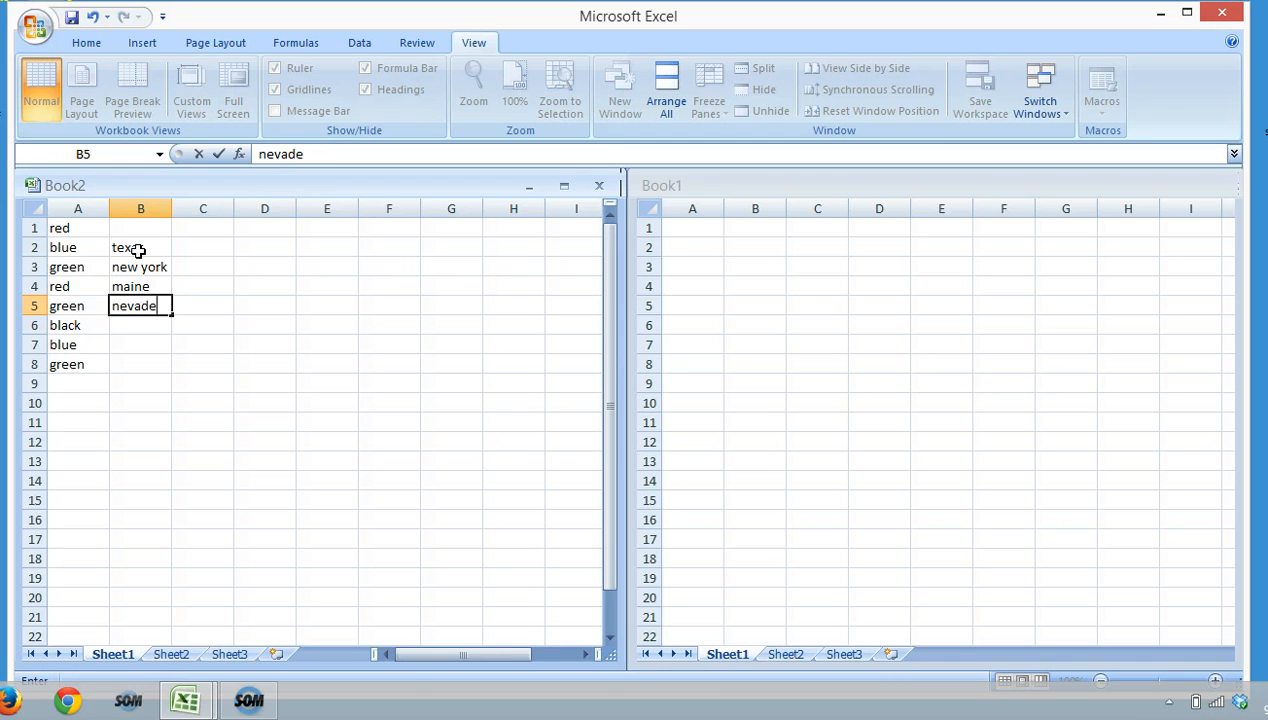
pyautogui.press('BackSpace')
pyautogui.write('a')
pyautogui.press('Return')
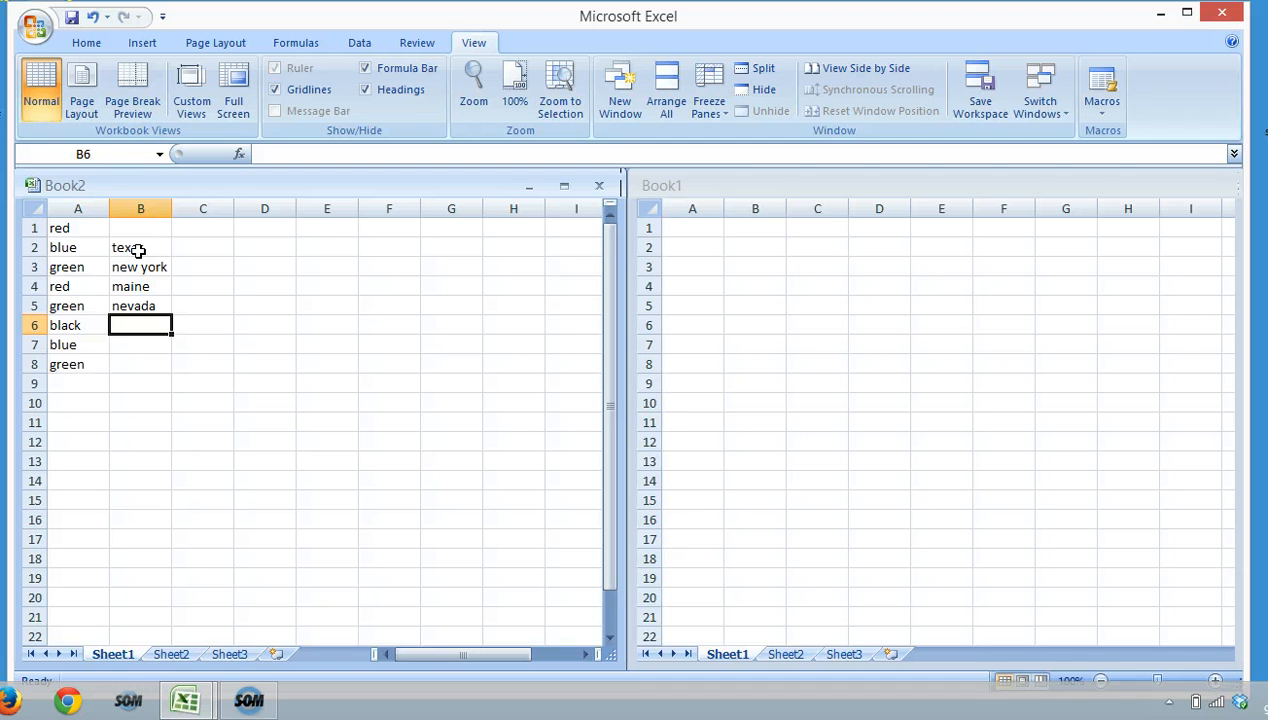
# Enter new mexico in cell B6 of Book2, overriding the new york AutoComplete suggestion.
pyautogui.write('ne')
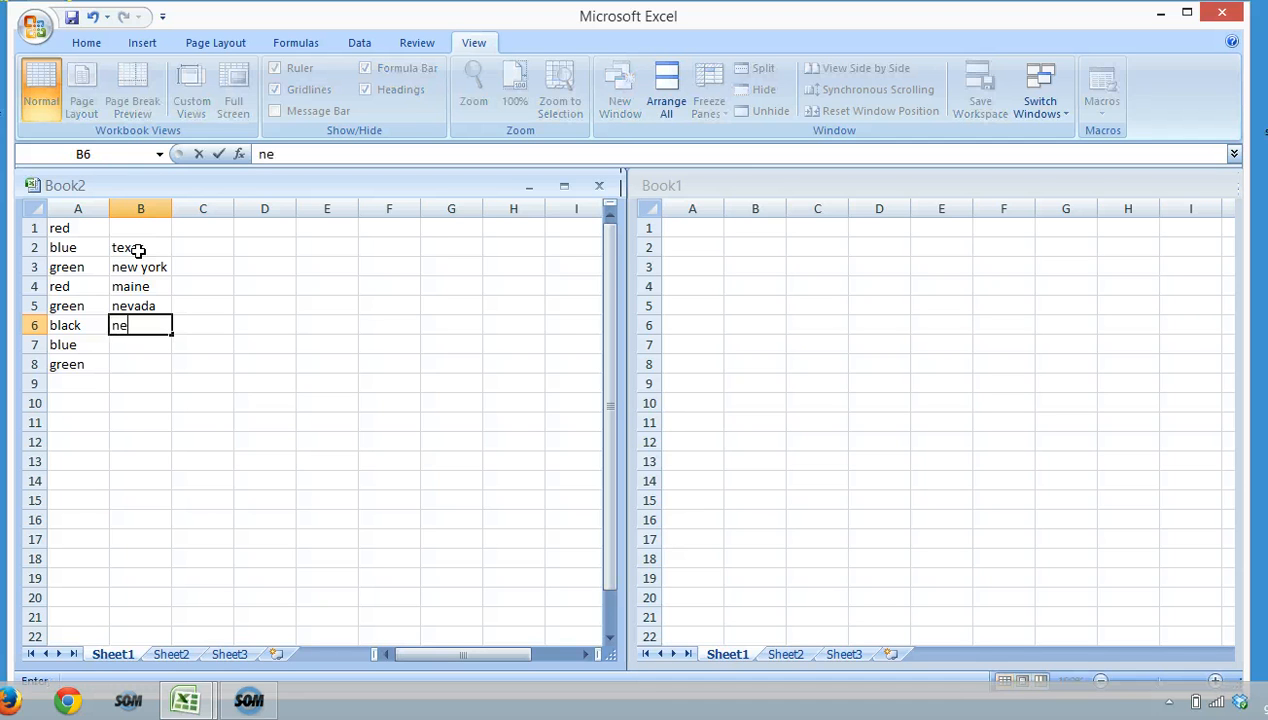
pyautogui.write('w')
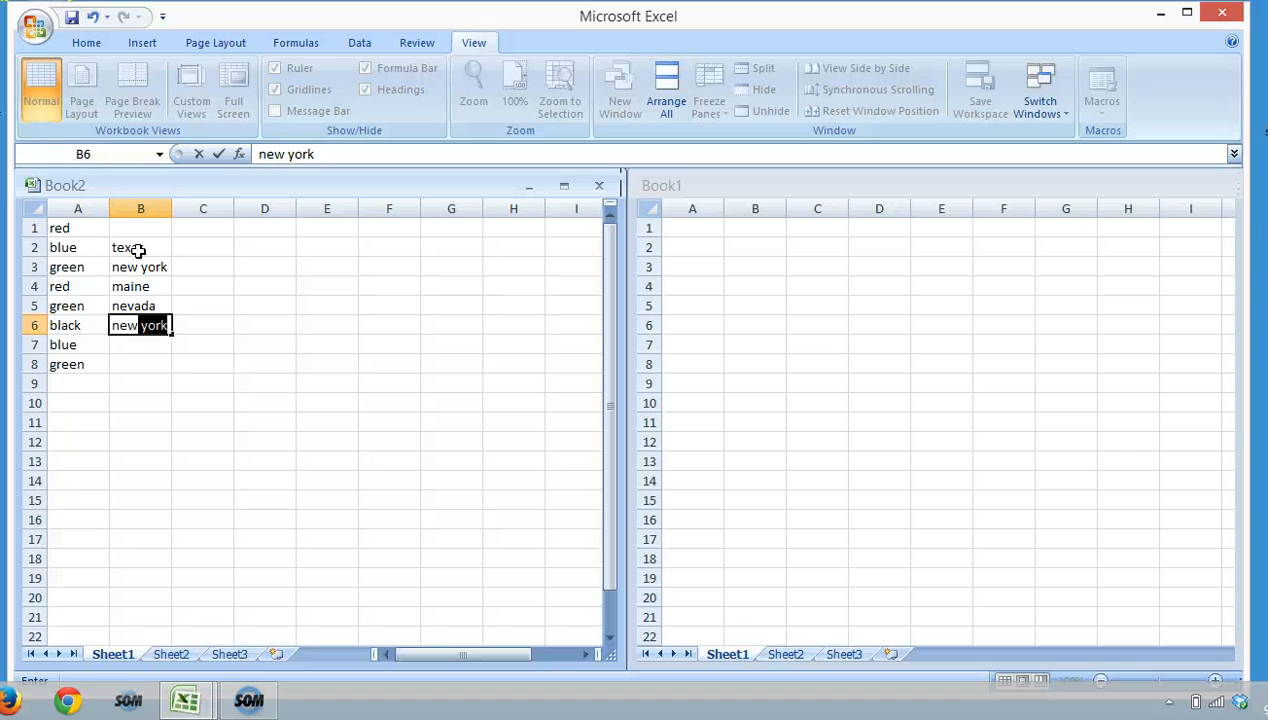
pyautogui.write(' mexico')
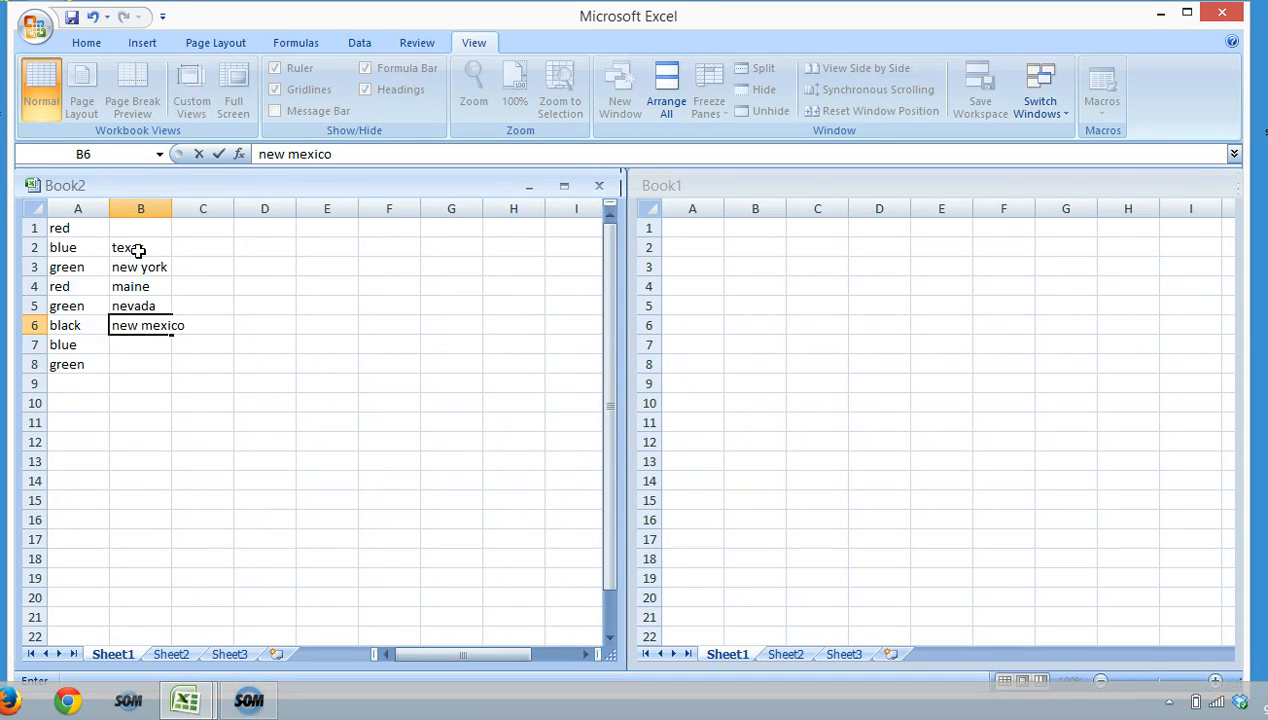
pyautogui.press('Return')
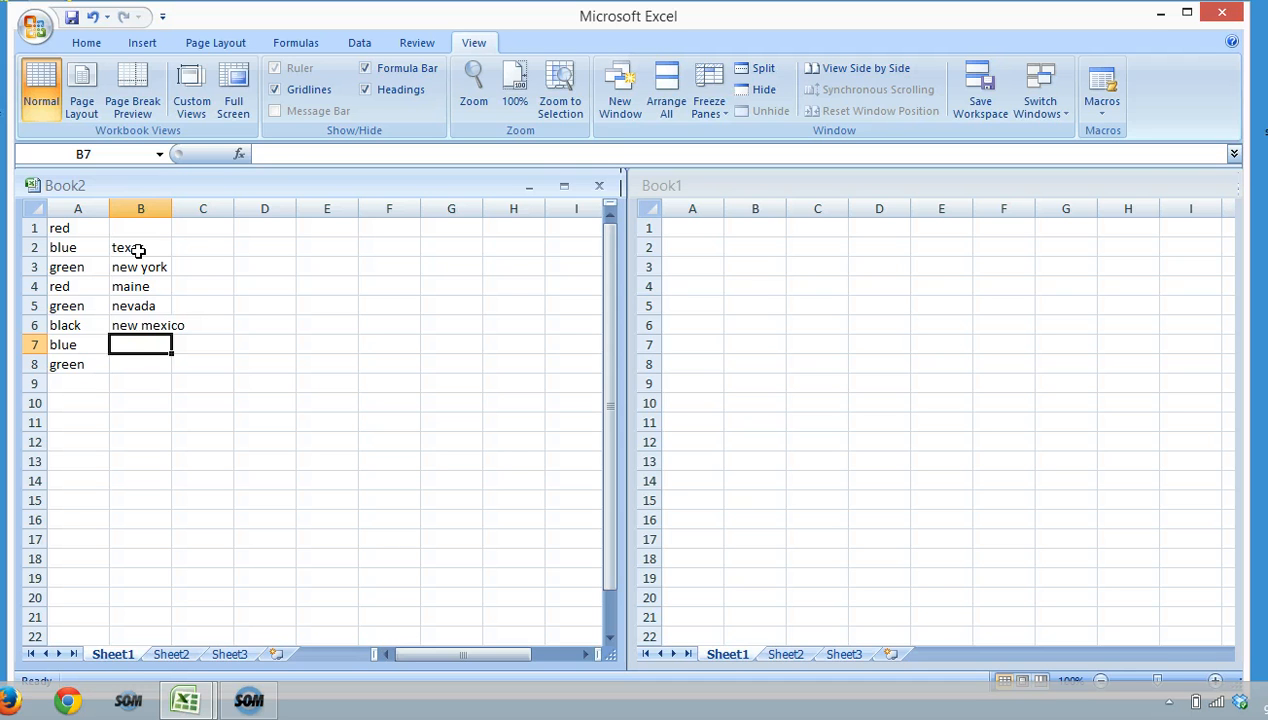
# Enter texas in cell B7 and maine in cell B8, accepting the AutoComplete suggestions for both.
pyautogui.write('texas')
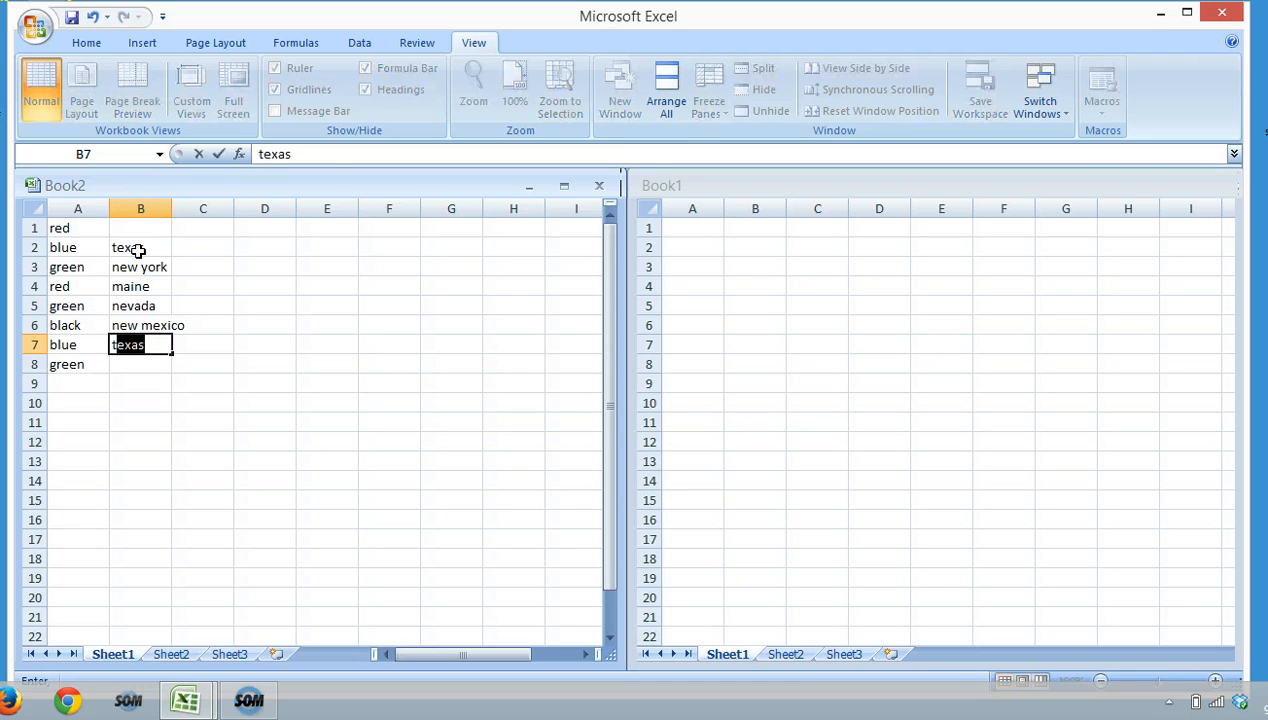
pyautogui.press('Return')
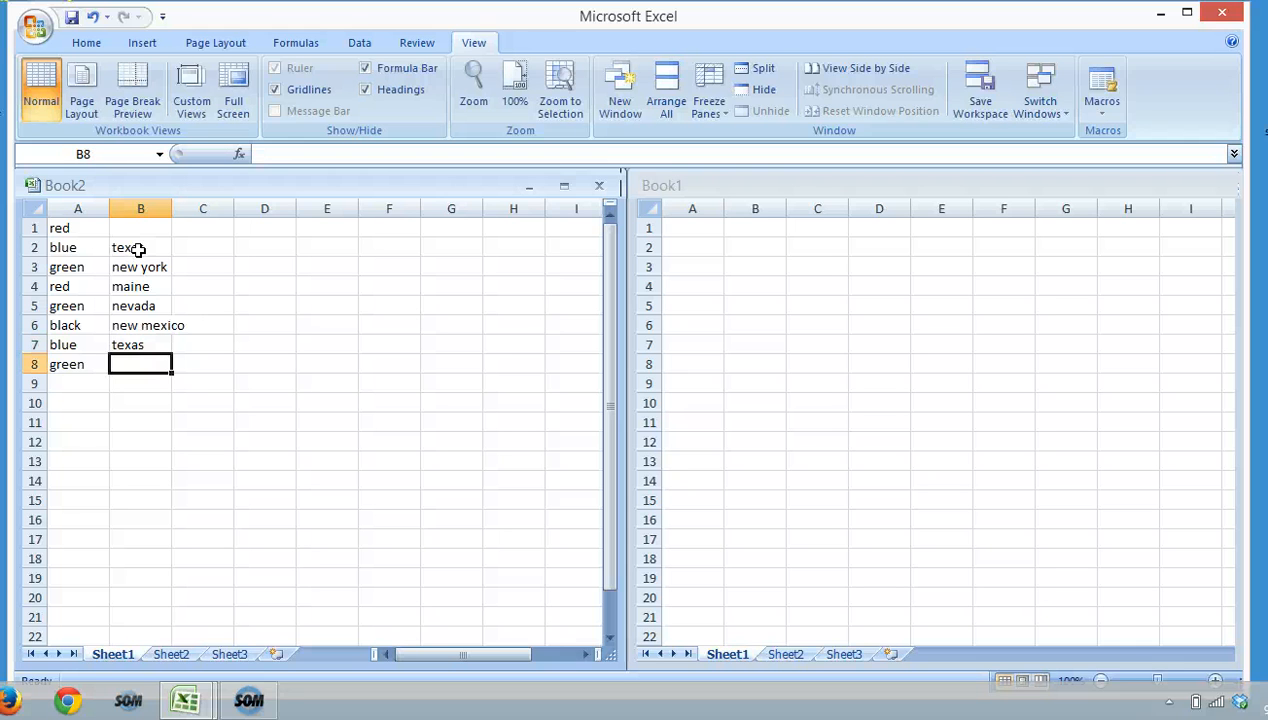
pyautogui.write('maine')
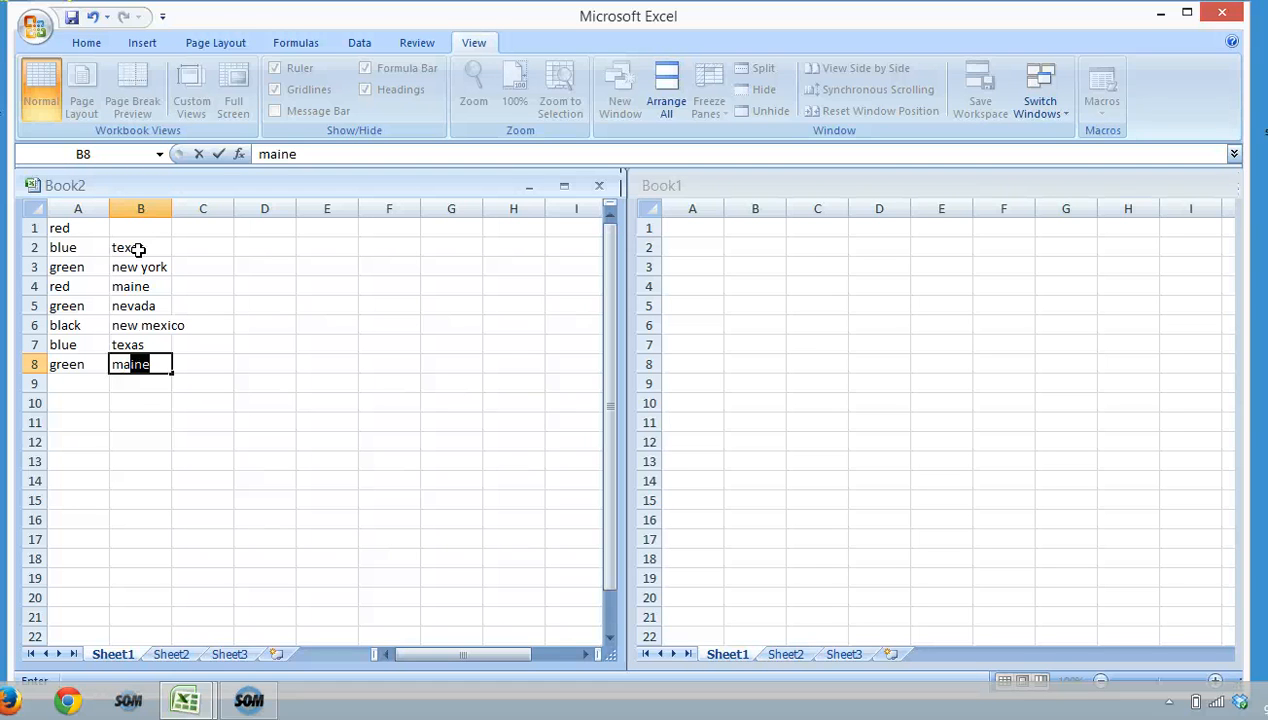
pyautogui.press('Return')
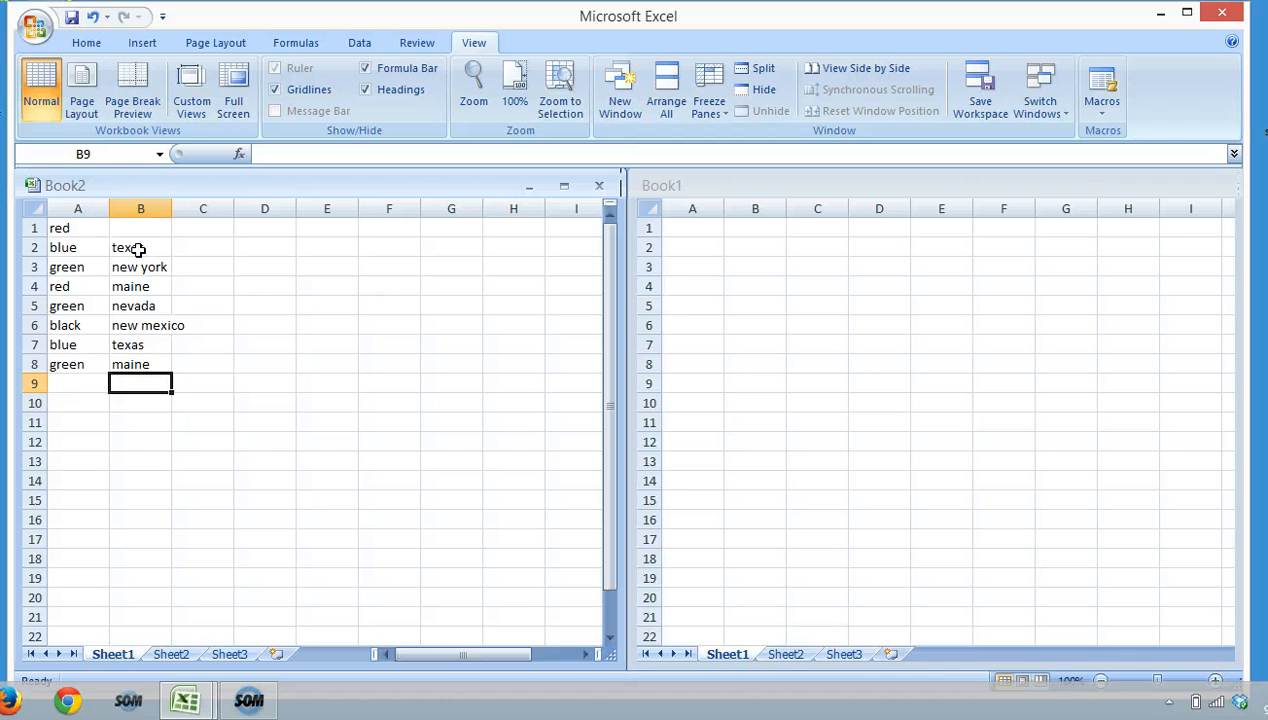
pyautogui.write("'poj")
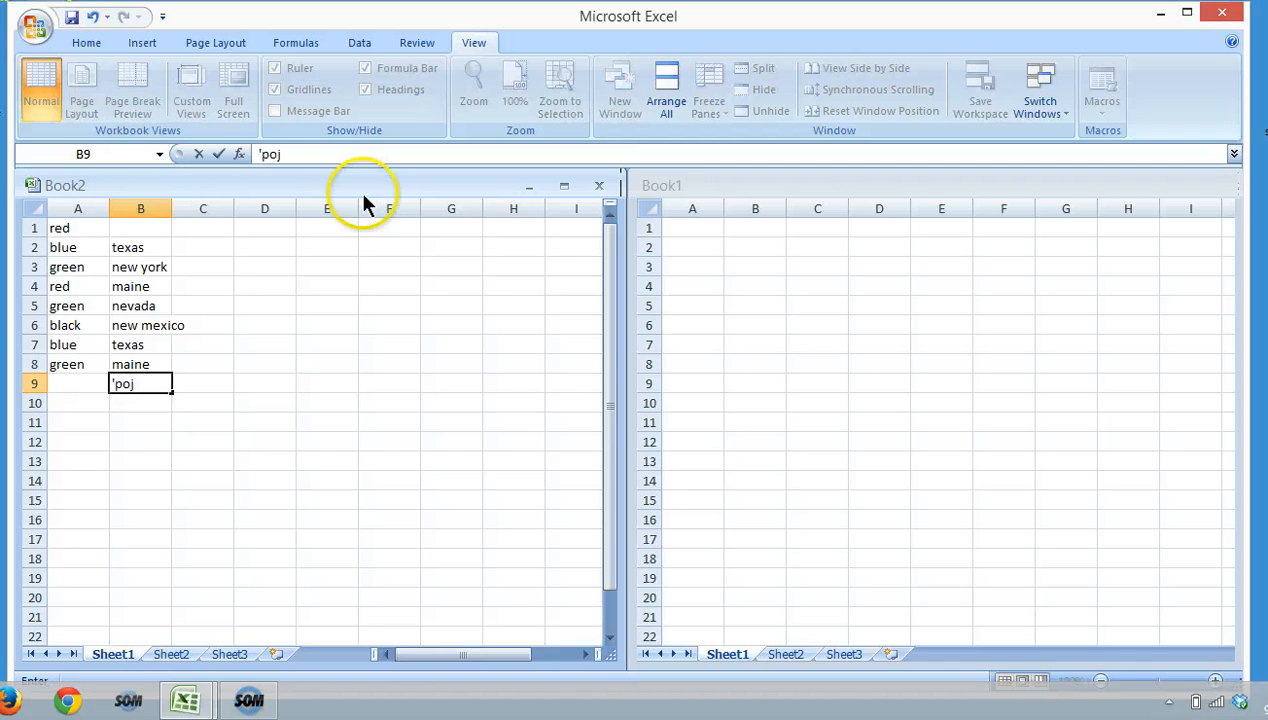
pyautogui.press('Escape')
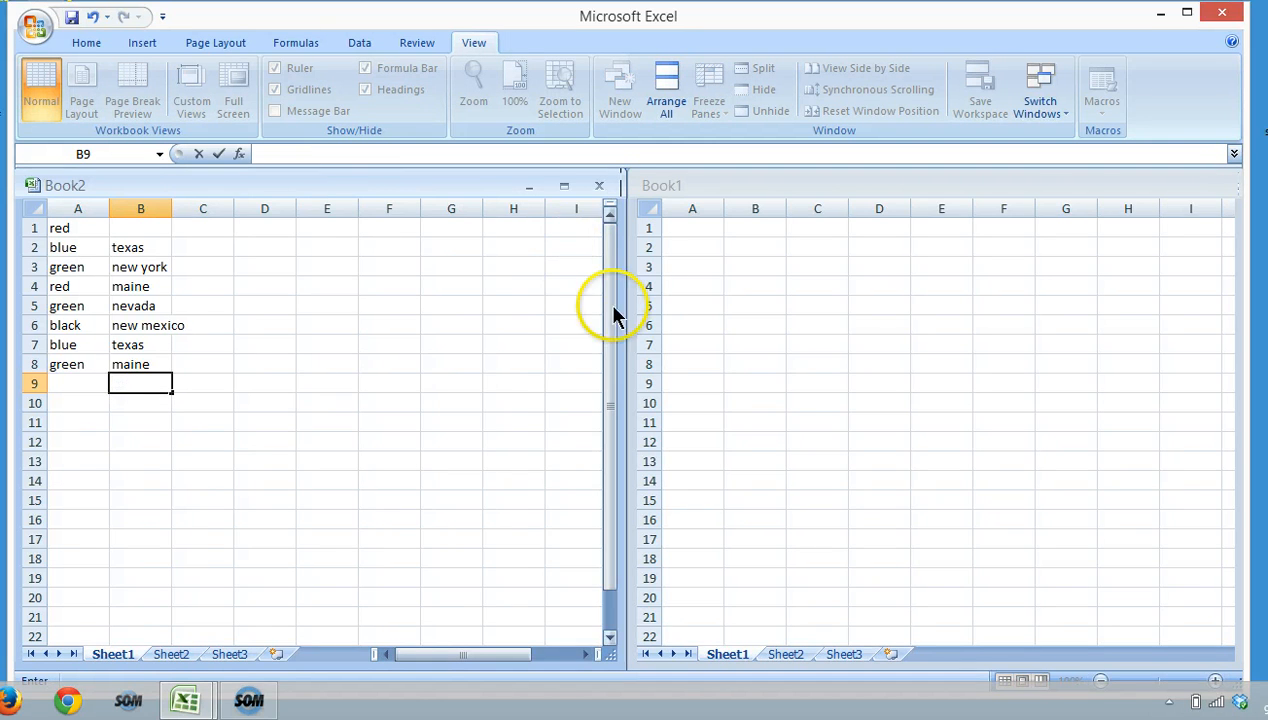
pyautogui.click(448, 342)
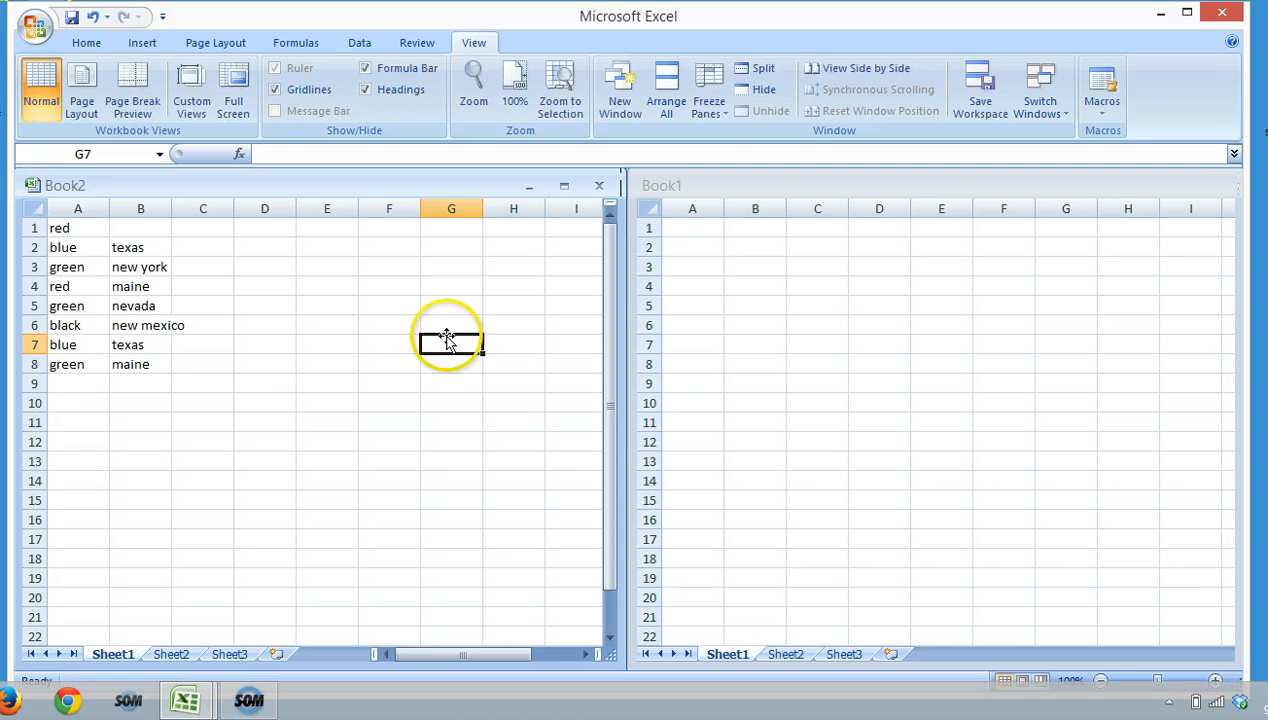
# Fill cell B9 with new mexico, picked from the list of existing entries in column B.
pyautogui.click(151, 388)
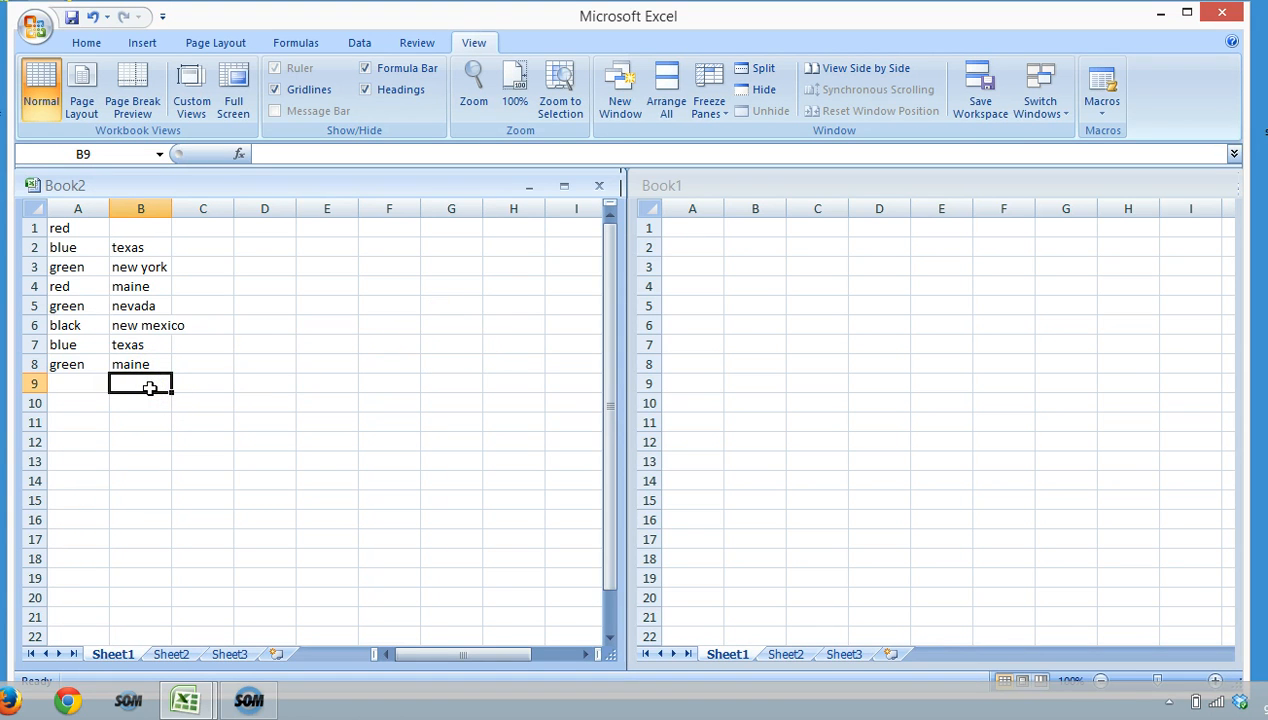
pyautogui.rightClick(150, 388)
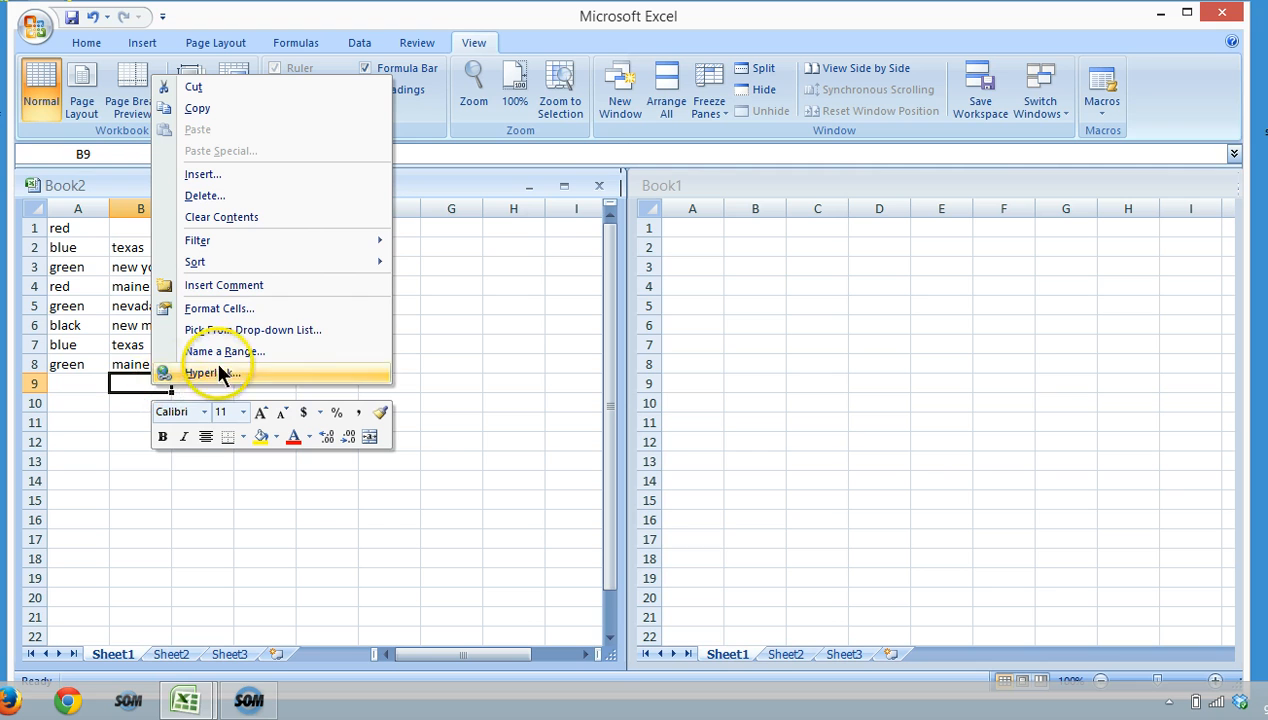
pyautogui.click(324, 333)
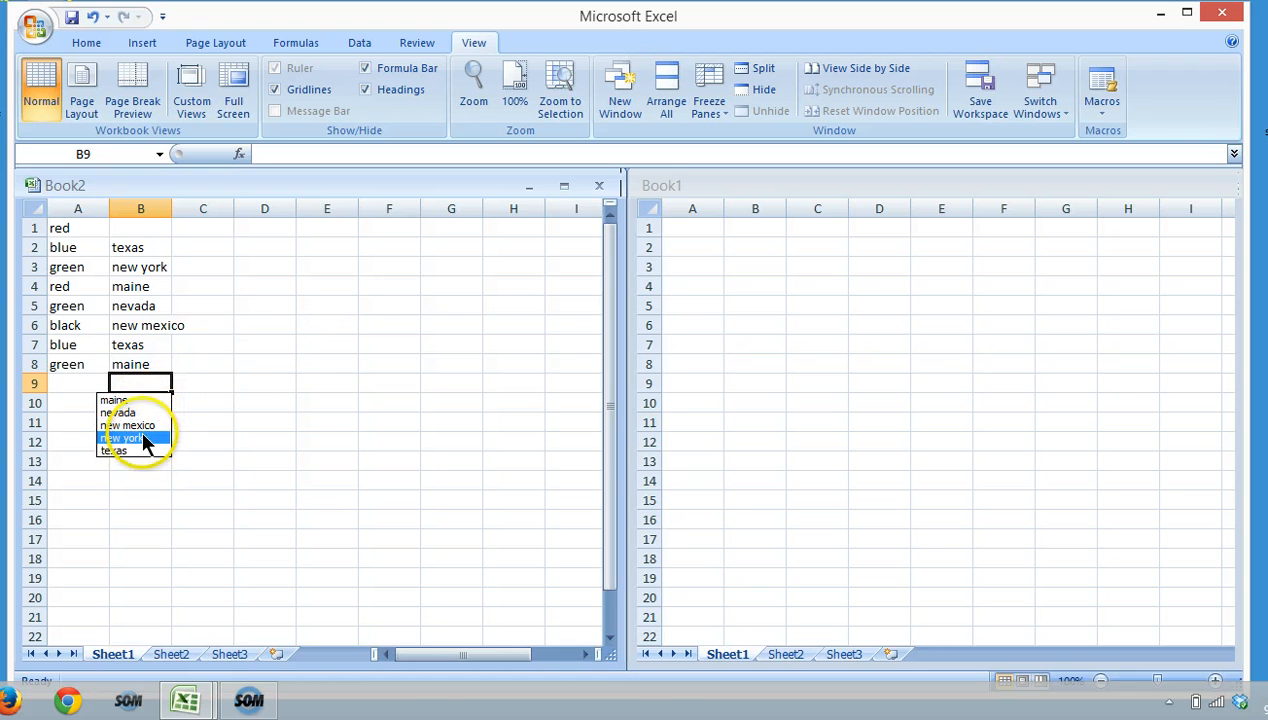
pyautogui.click(143, 425)
pyautogui.click(350, 410)
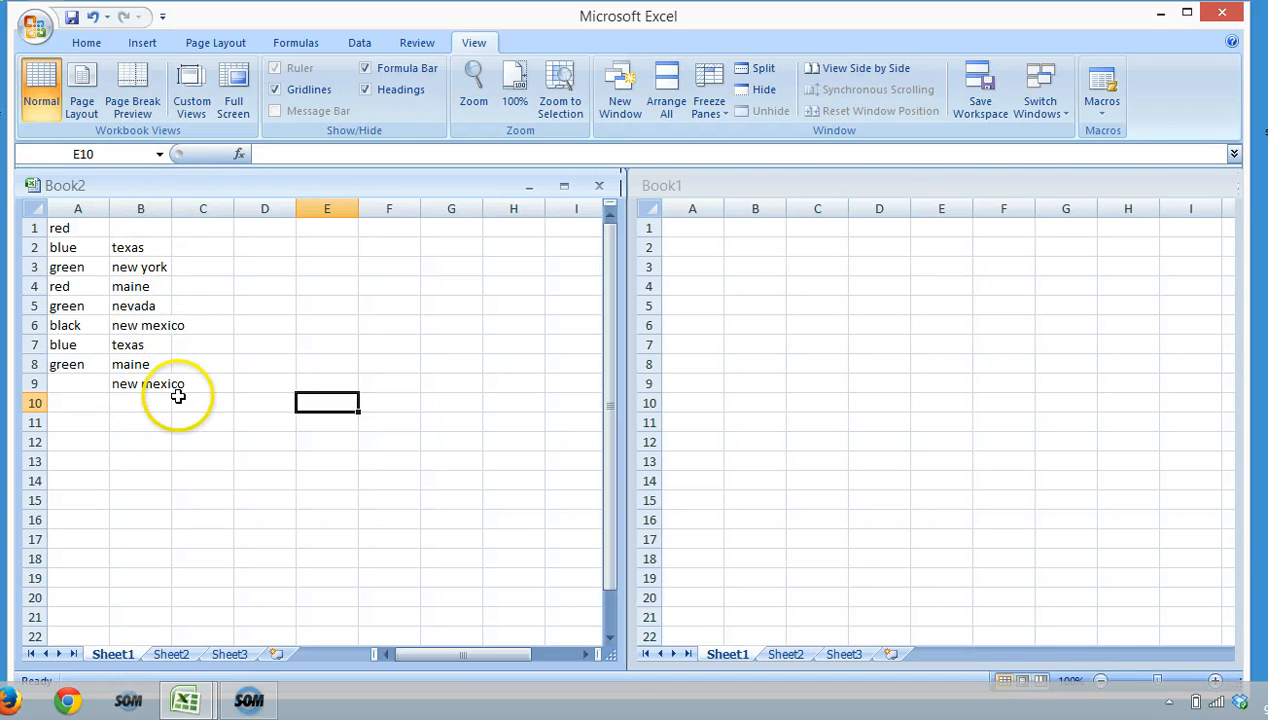
# Maximize the Book2 window and open the AutoCorrect settings from the proofing options.
pyautogui.click(564, 188)
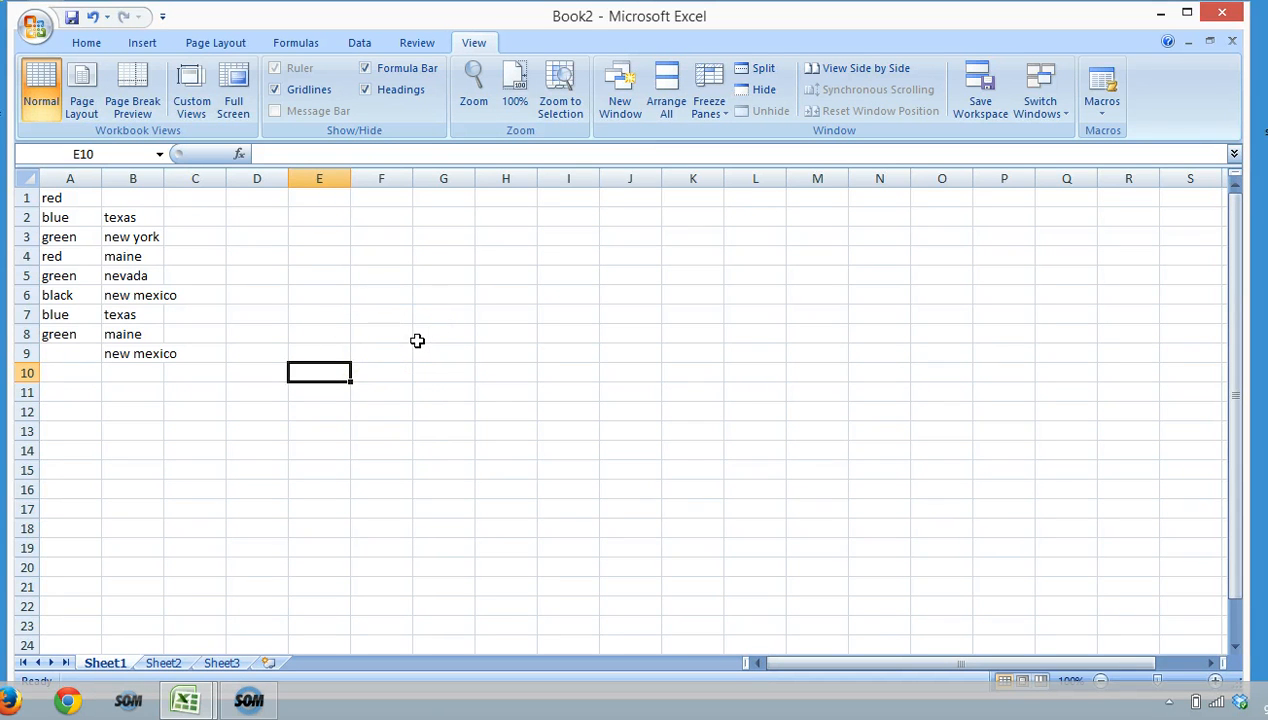
pyautogui.click(38, 28)
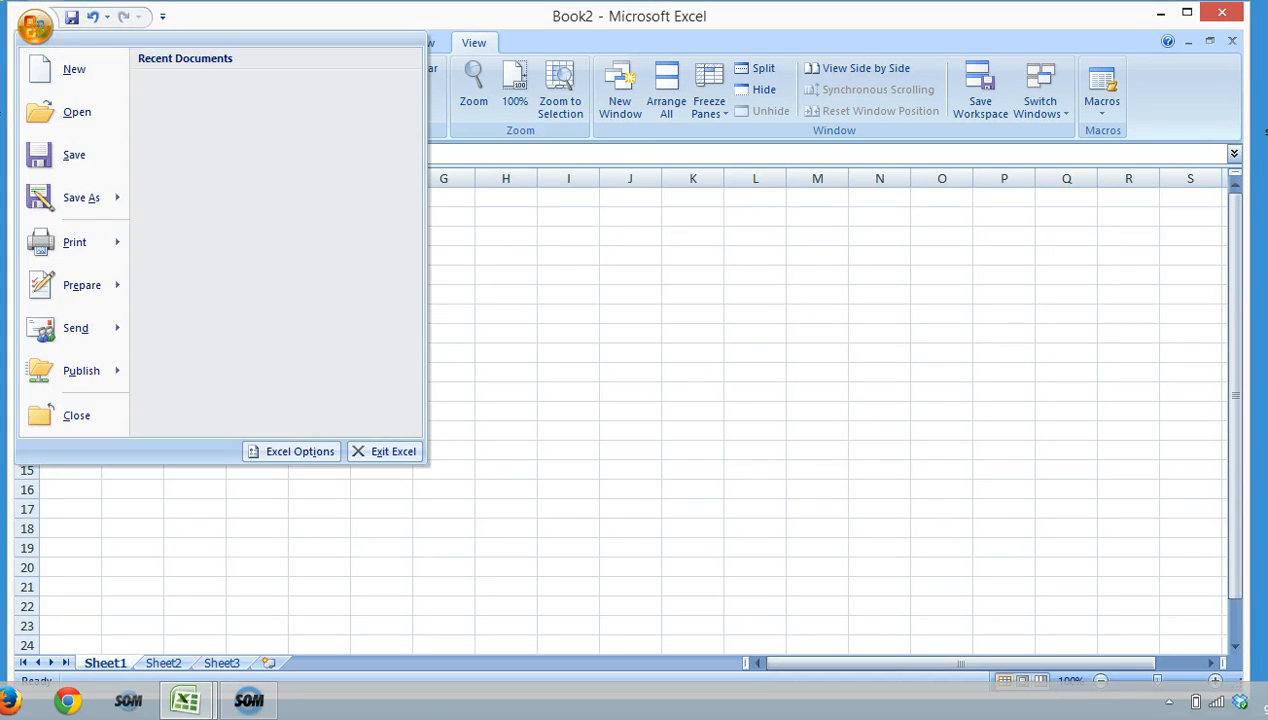
pyautogui.click(291, 453)
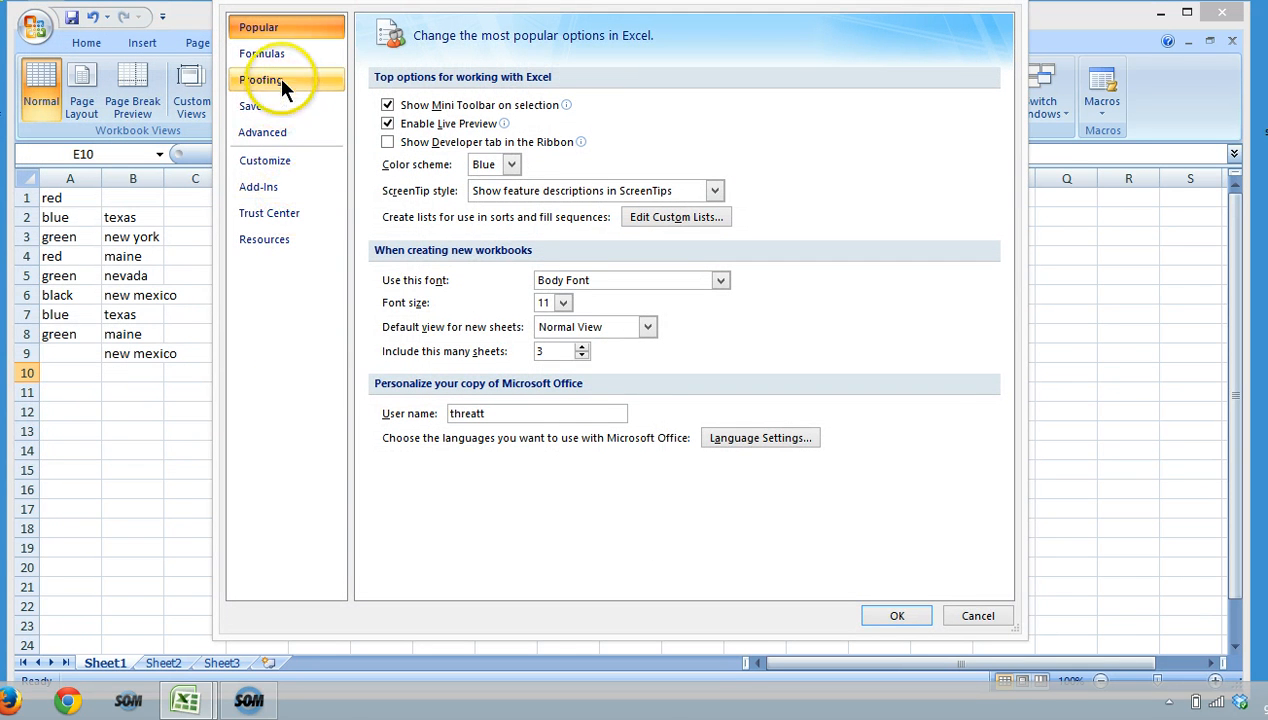
pyautogui.click(315, 85)
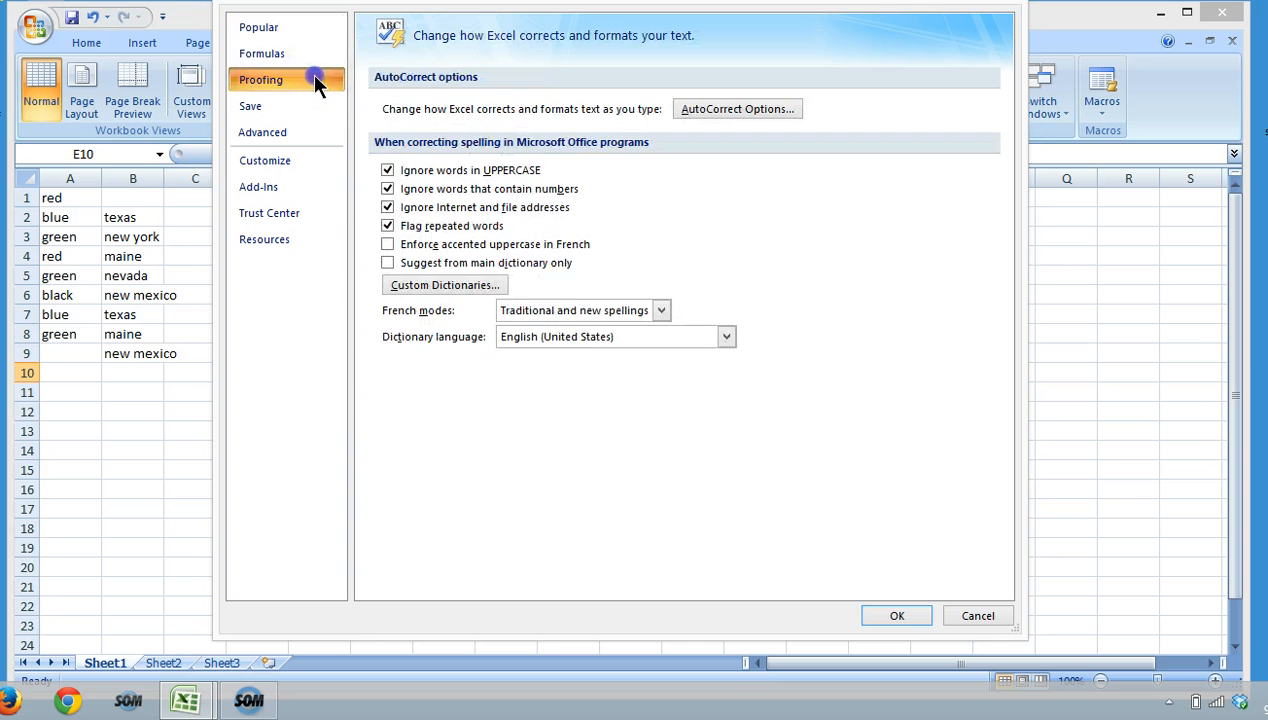
pyautogui.click(787, 114)
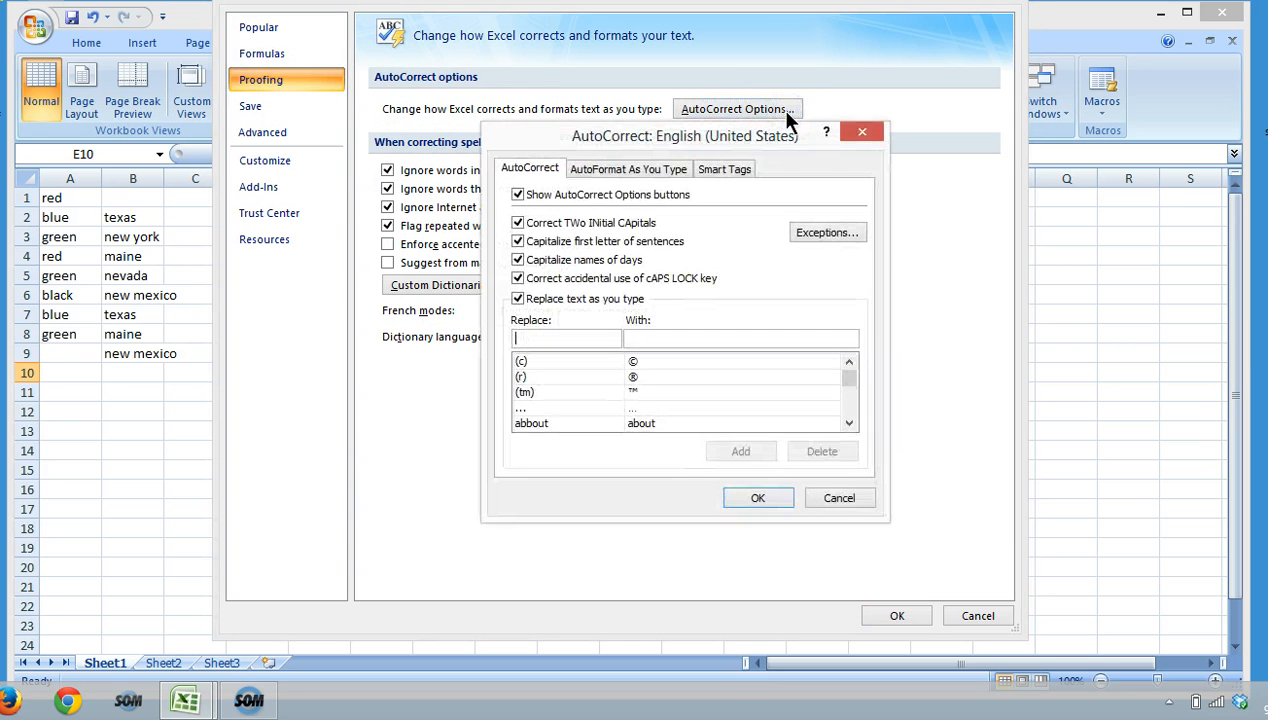
pyautogui.moveTo(760, 135); pyautogui.dragTo(693, 91)
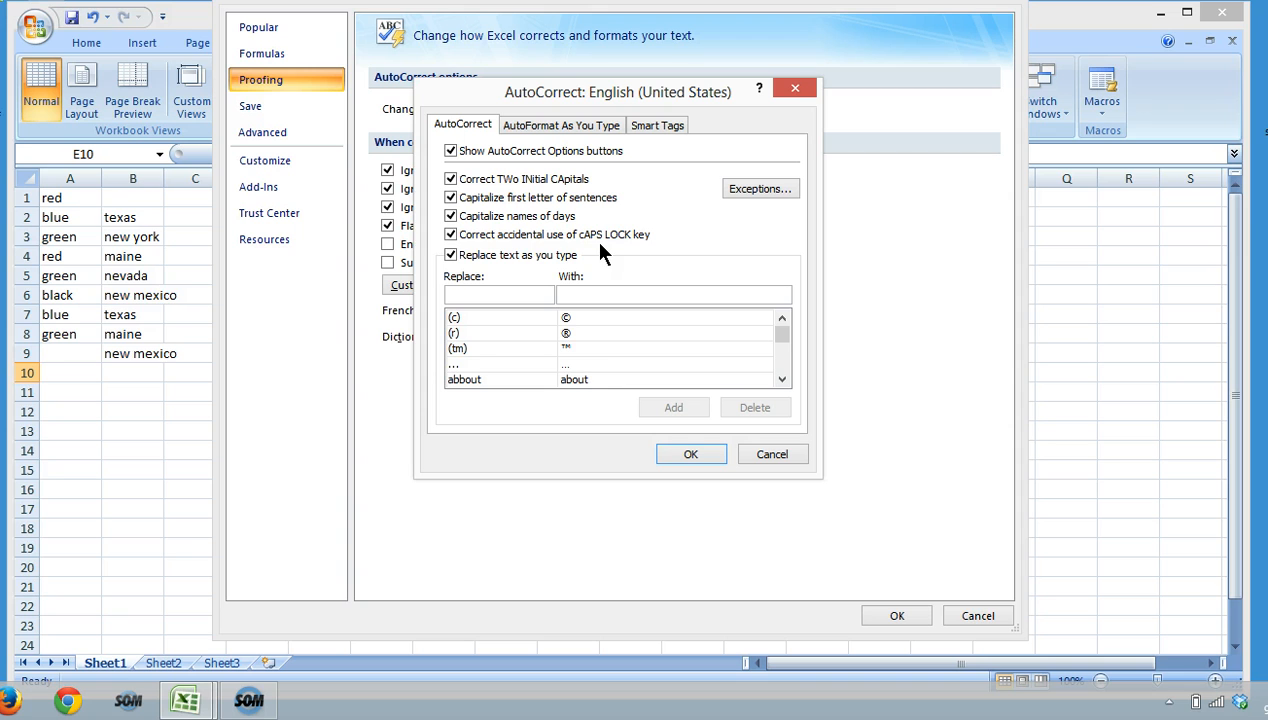
# Add an AutoCorrect entry that replaces tx with Texas.
pyautogui.write('tx')
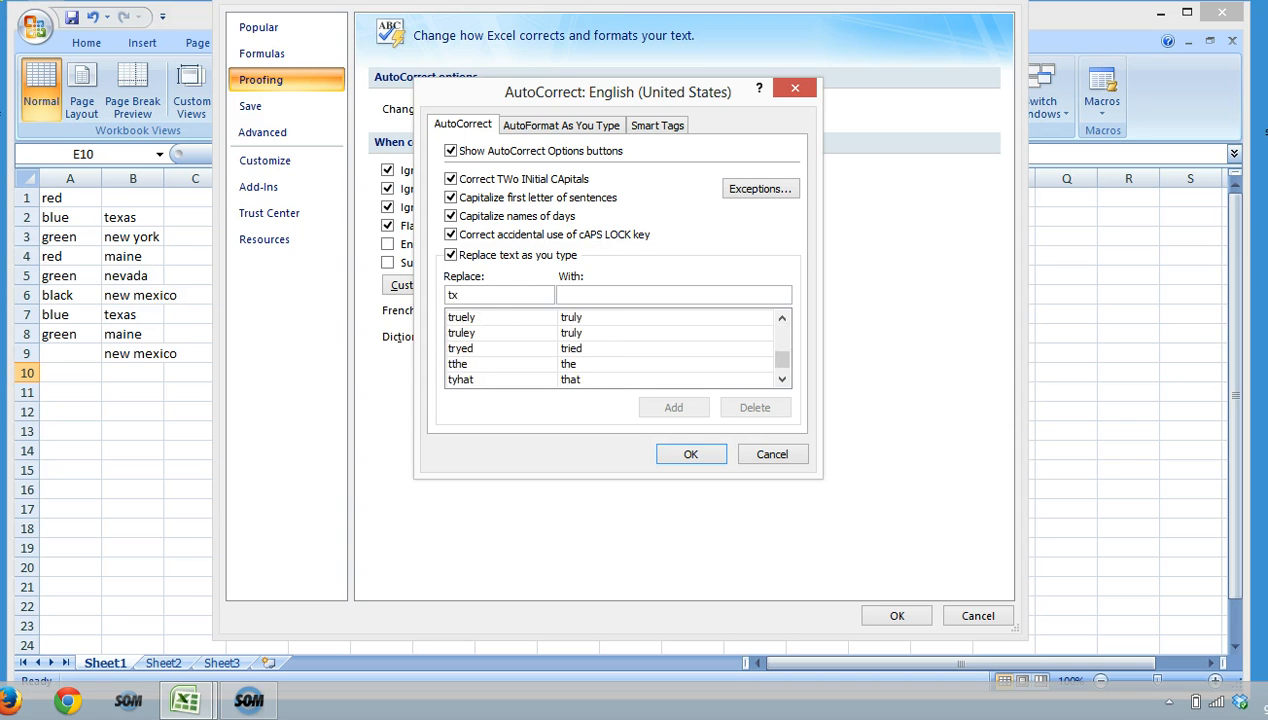
pyautogui.press('Tab')
pyautogui.write('Tea')
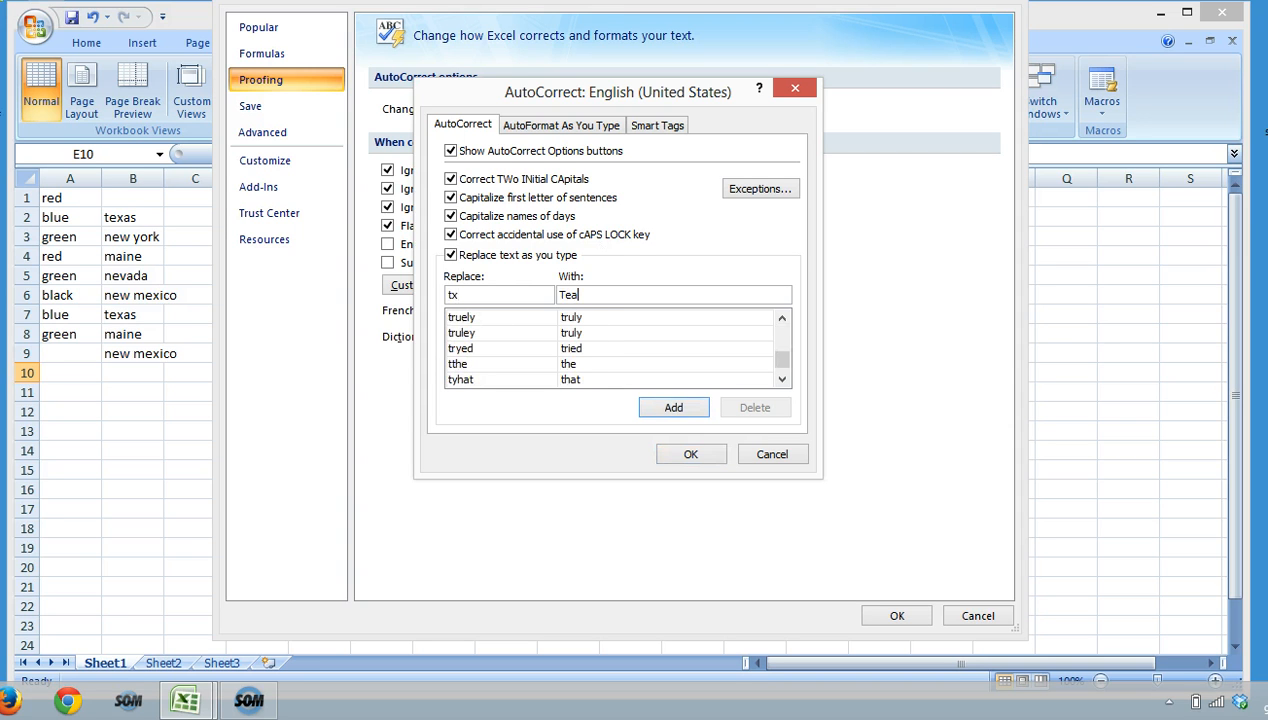
pyautogui.press('BackSpace')
pyautogui.press('BackSpace')
pyautogui.write('exas')
pyautogui.click(699, 412)
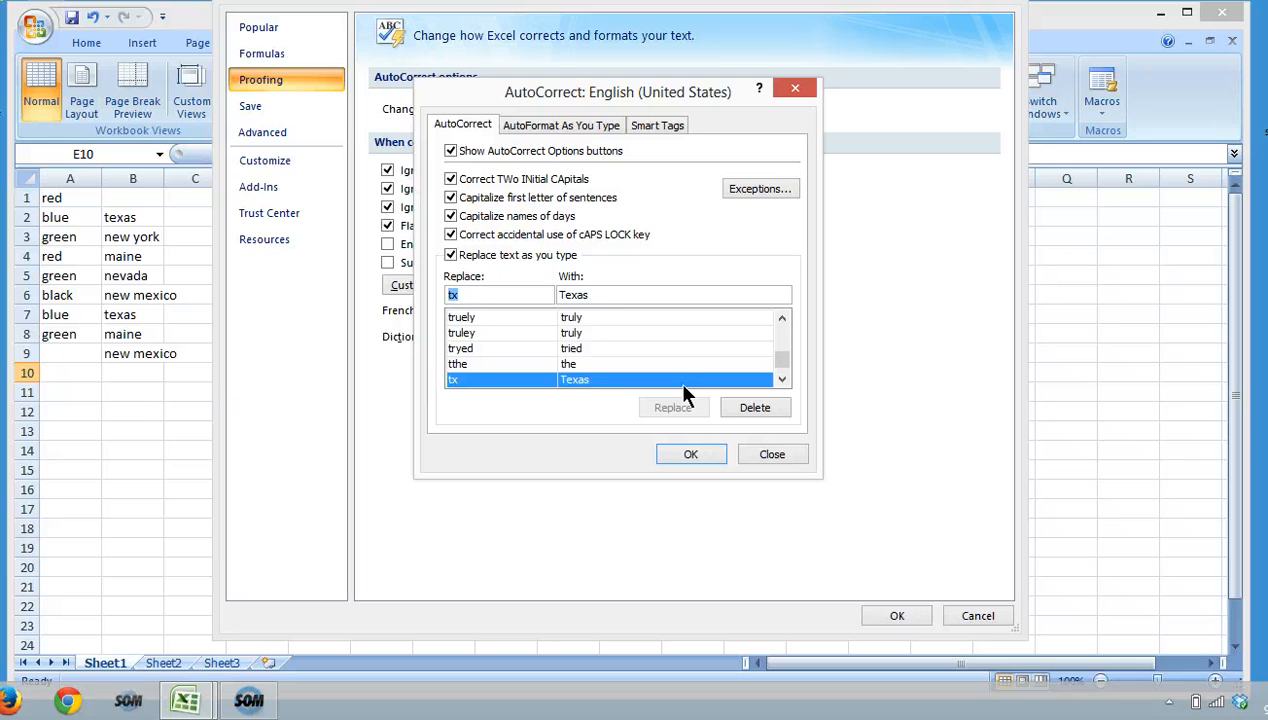
# Add an AutoCorrect entry that replaces rt with the person's full name, and confirm the AutoCorrect and Excel options.
pyautogui.write('rt')
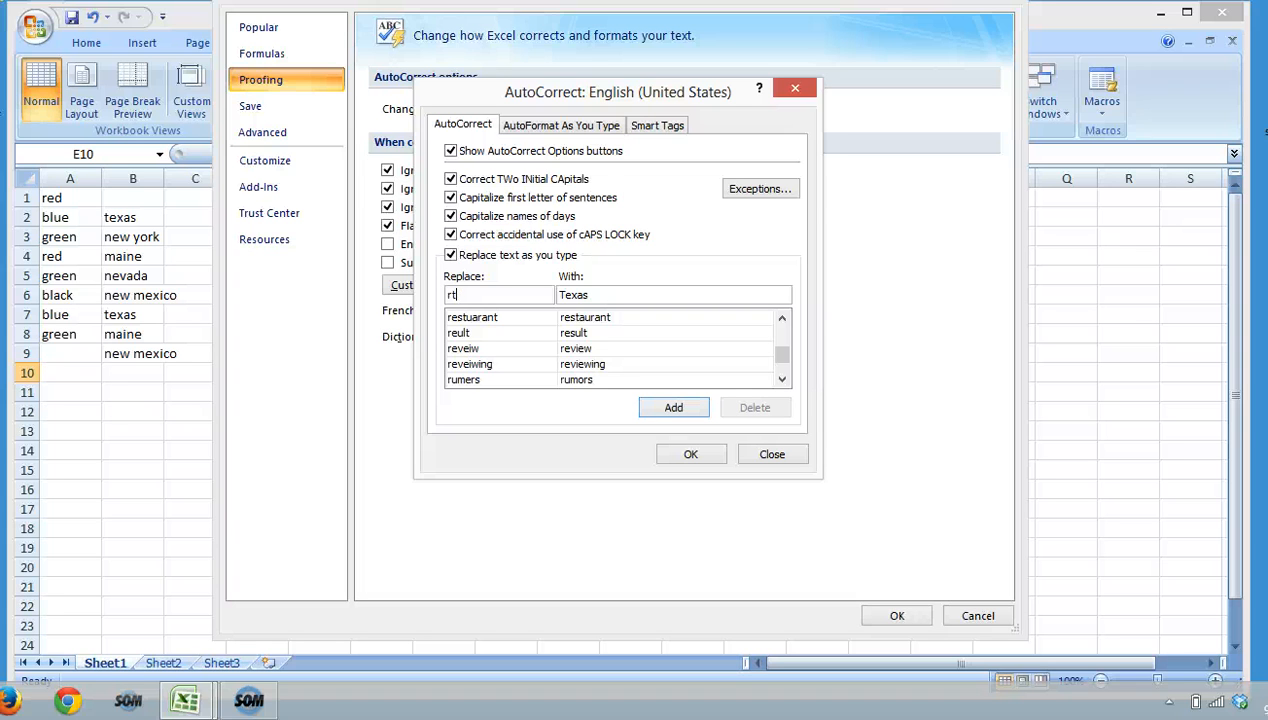
pyautogui.press('Tab')
pyautogui.write('Rex Threatt')
pyautogui.click(705, 410)
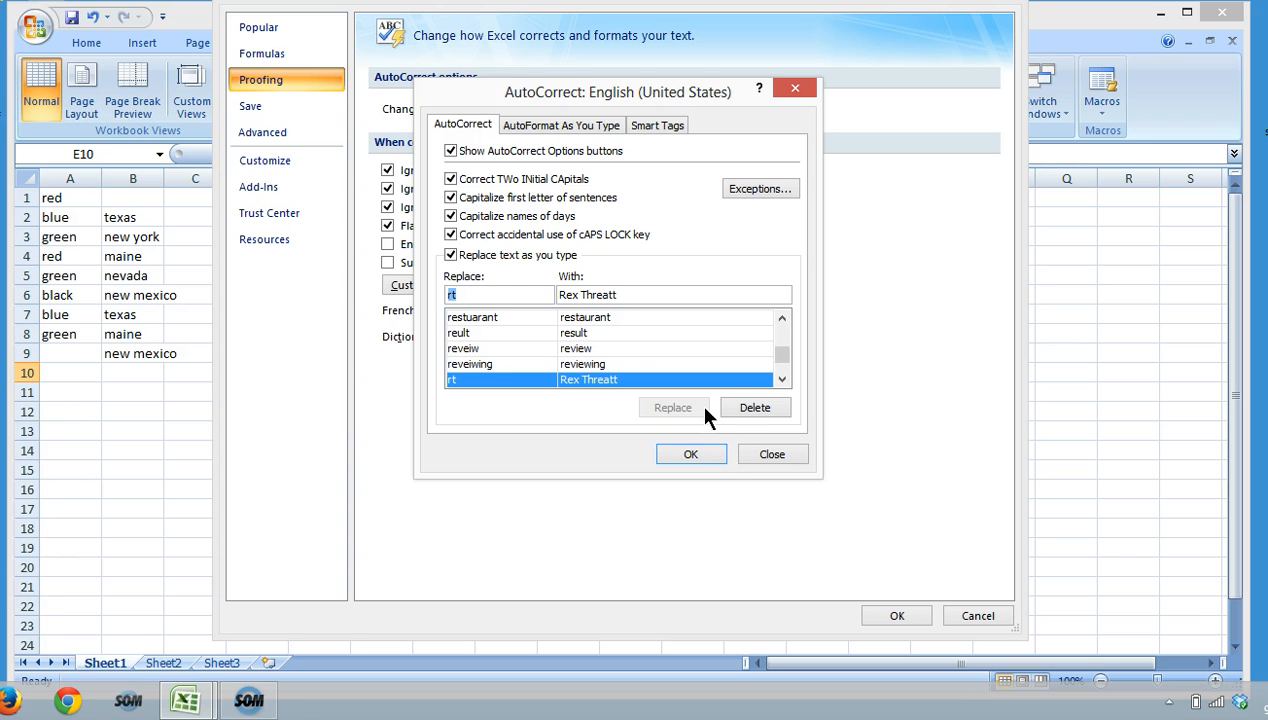
pyautogui.click(713, 455)
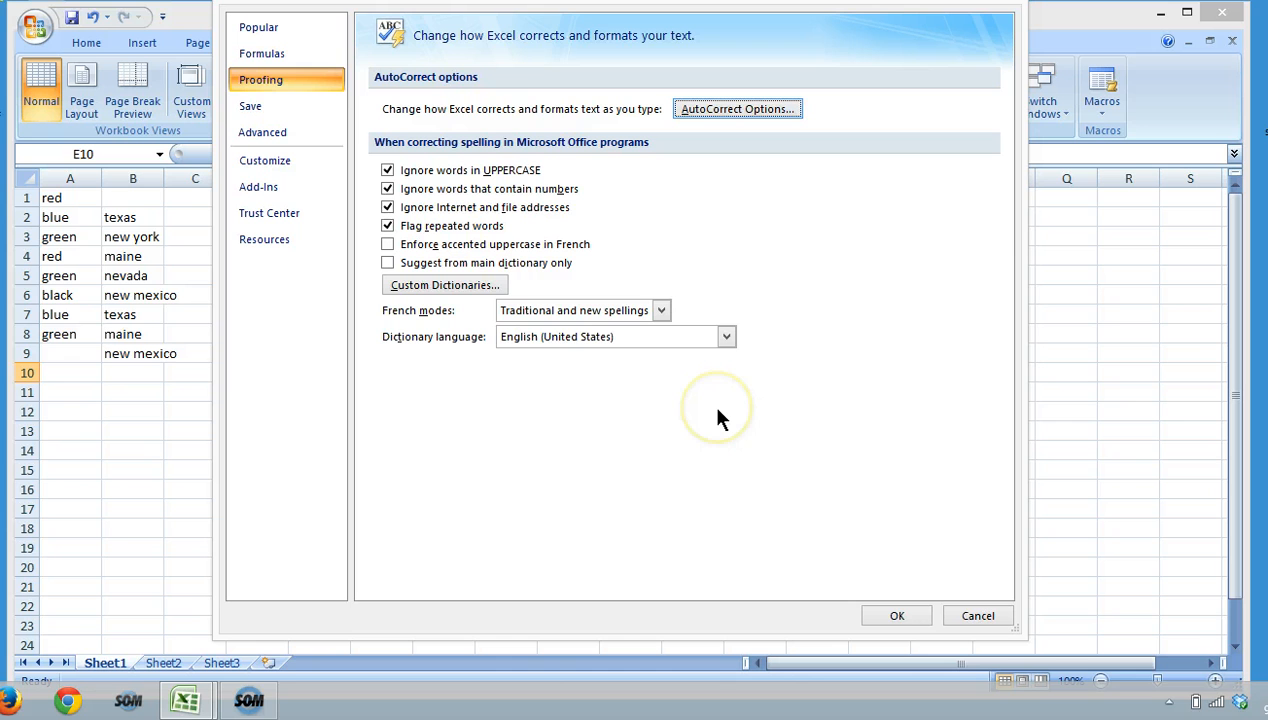
pyautogui.click(891, 614)
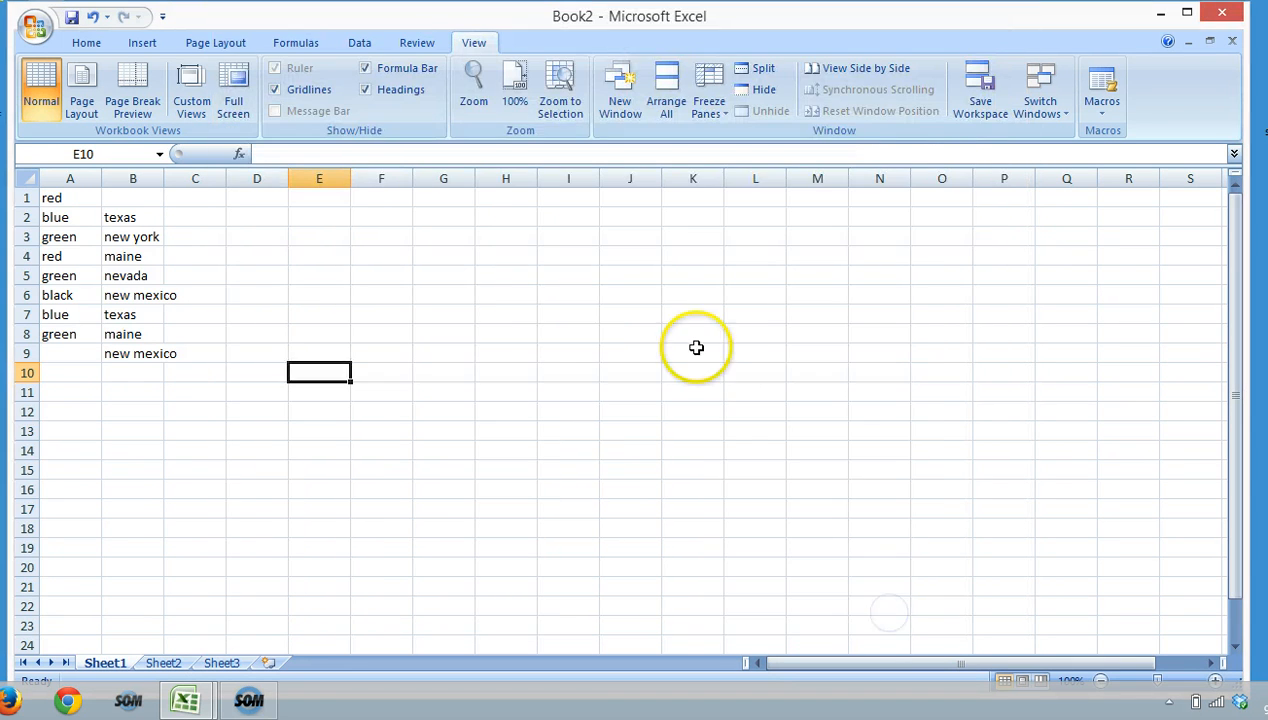
# Try out the new AutoCorrect entries by entering rt in cell D3 and tx in cell D5.
pyautogui.click(244, 243)
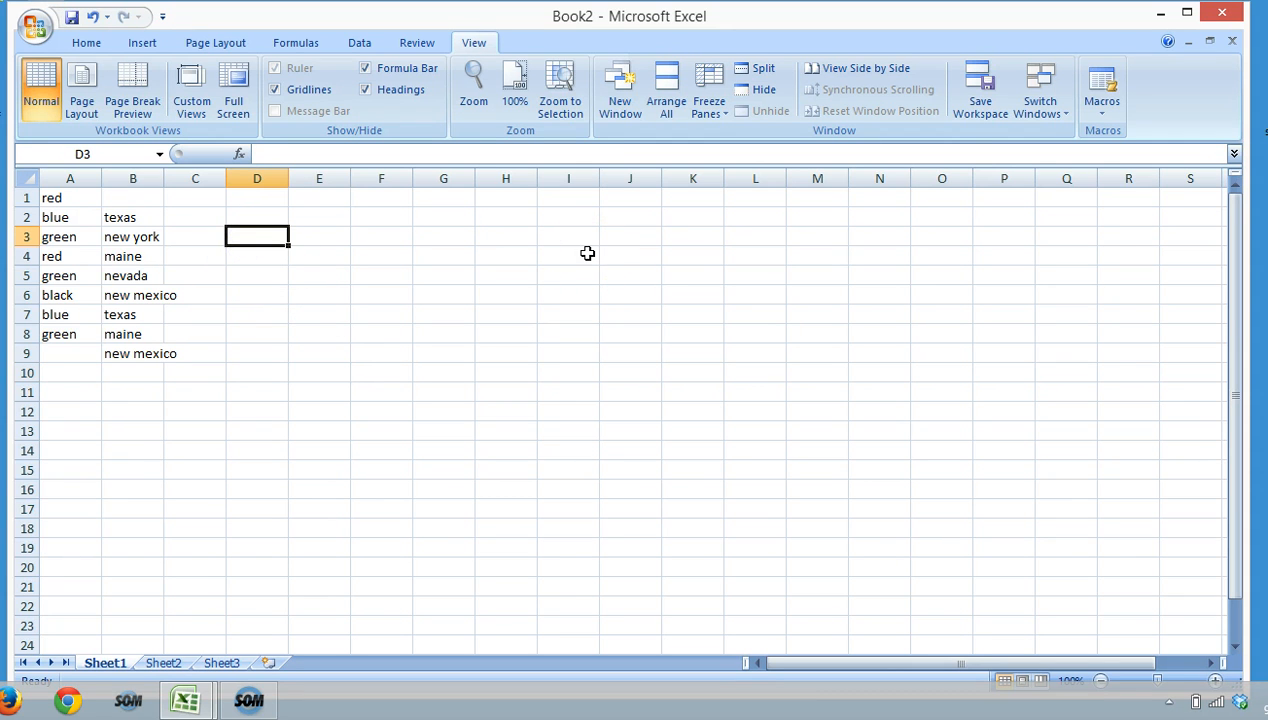
pyautogui.write('rt')
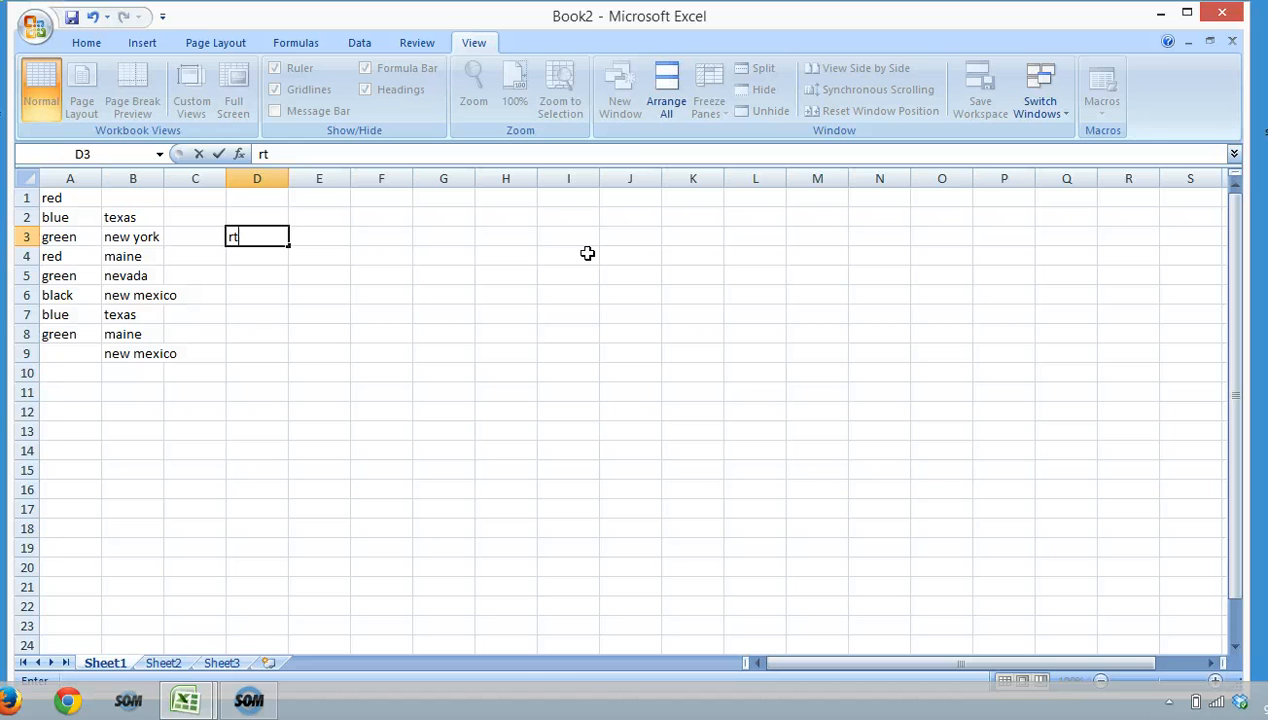
pyautogui.press('Return')
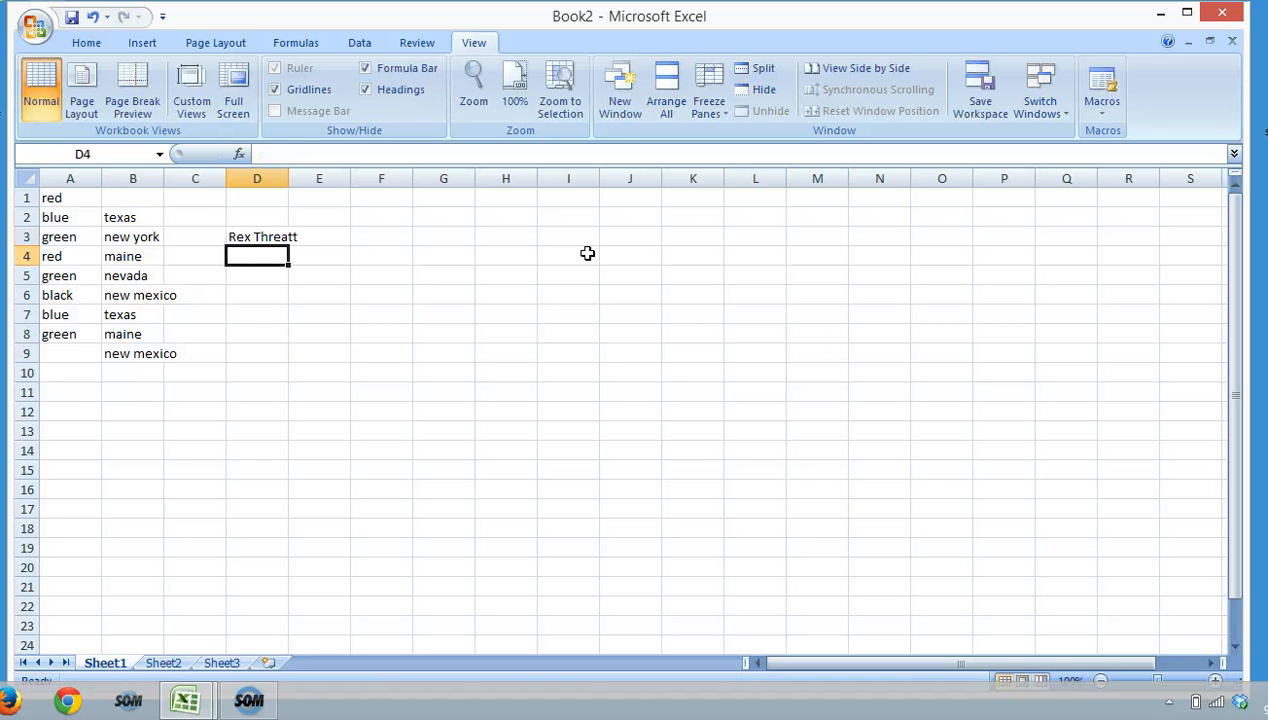
pyautogui.press('Down')
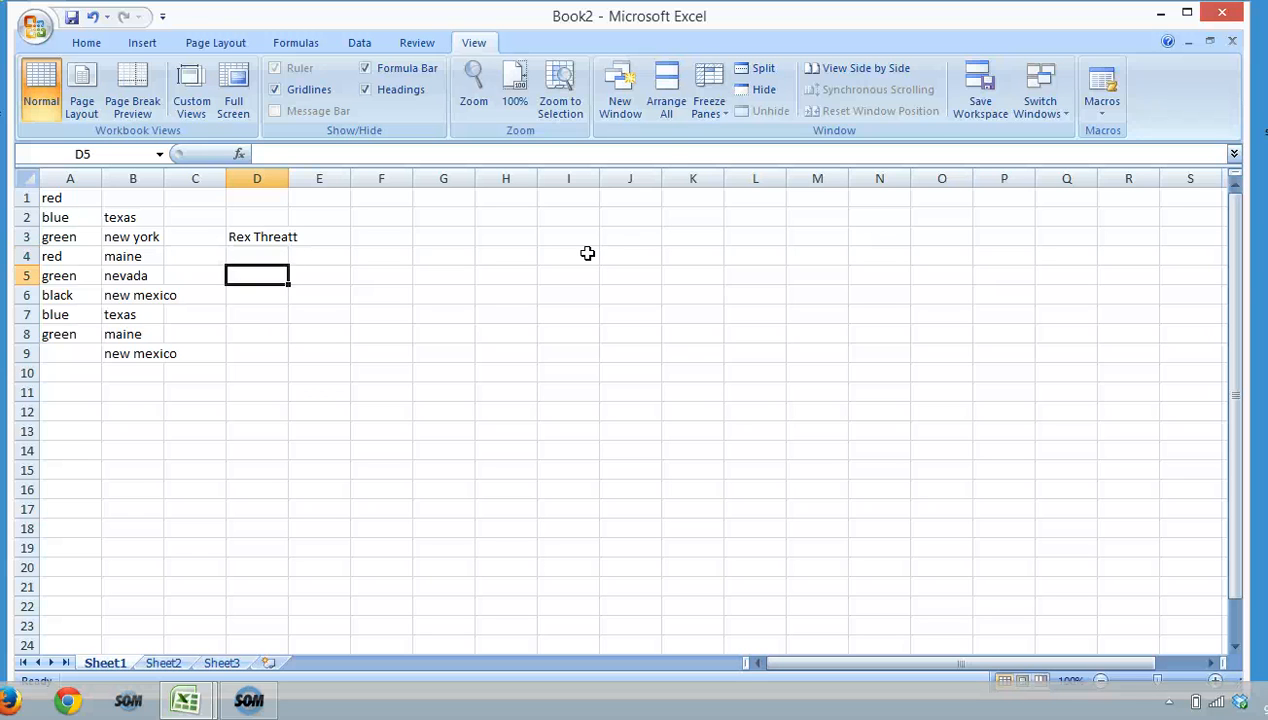
pyautogui.write('tx')
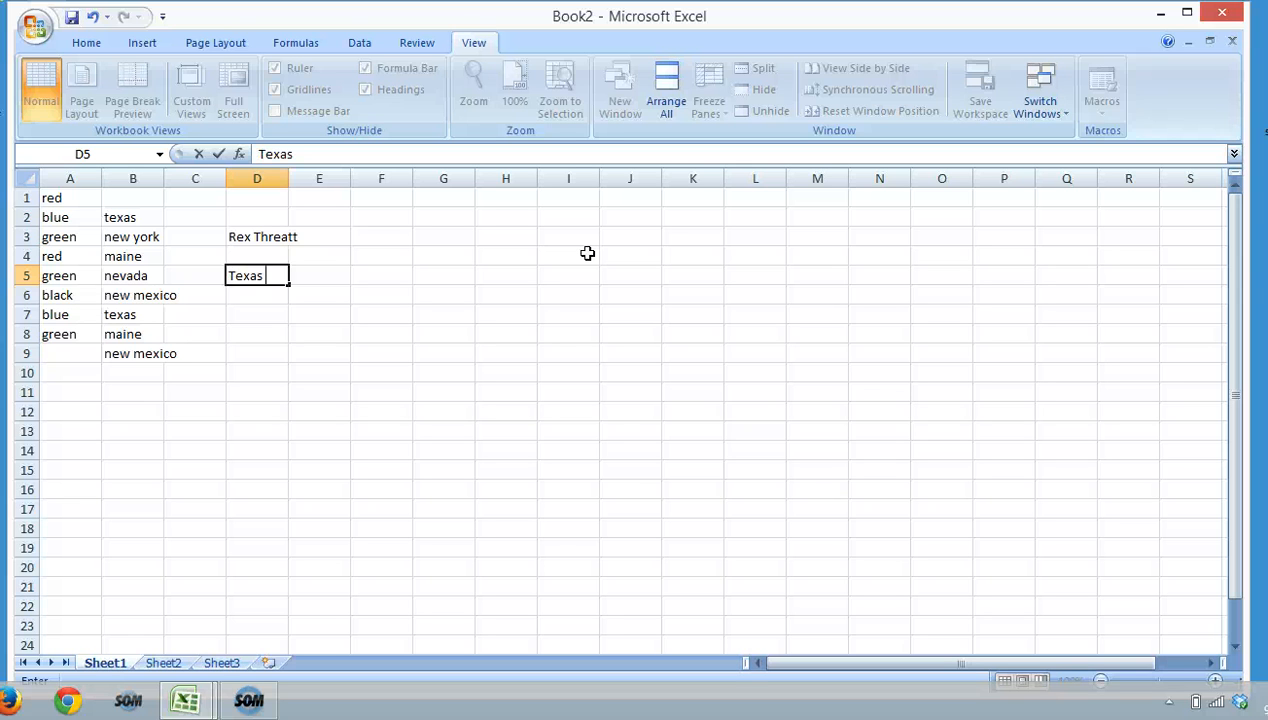
pyautogui.press('Return')
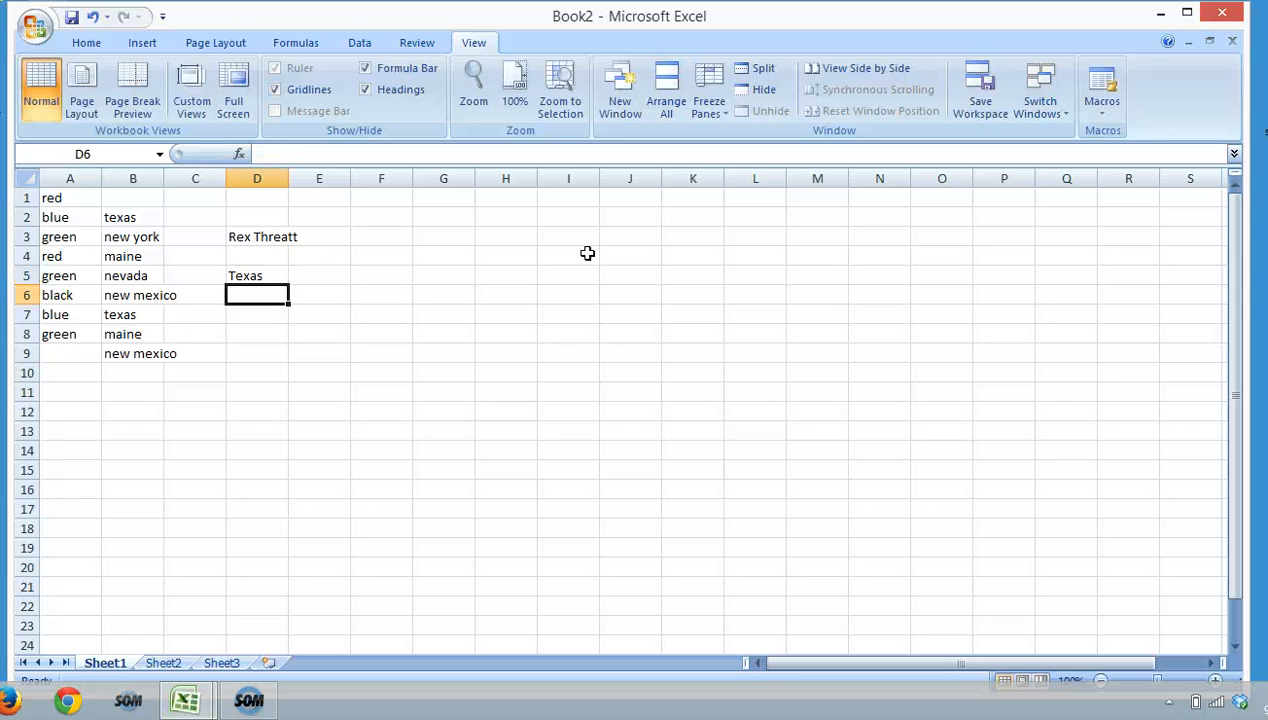
pyautogui.press('Return')
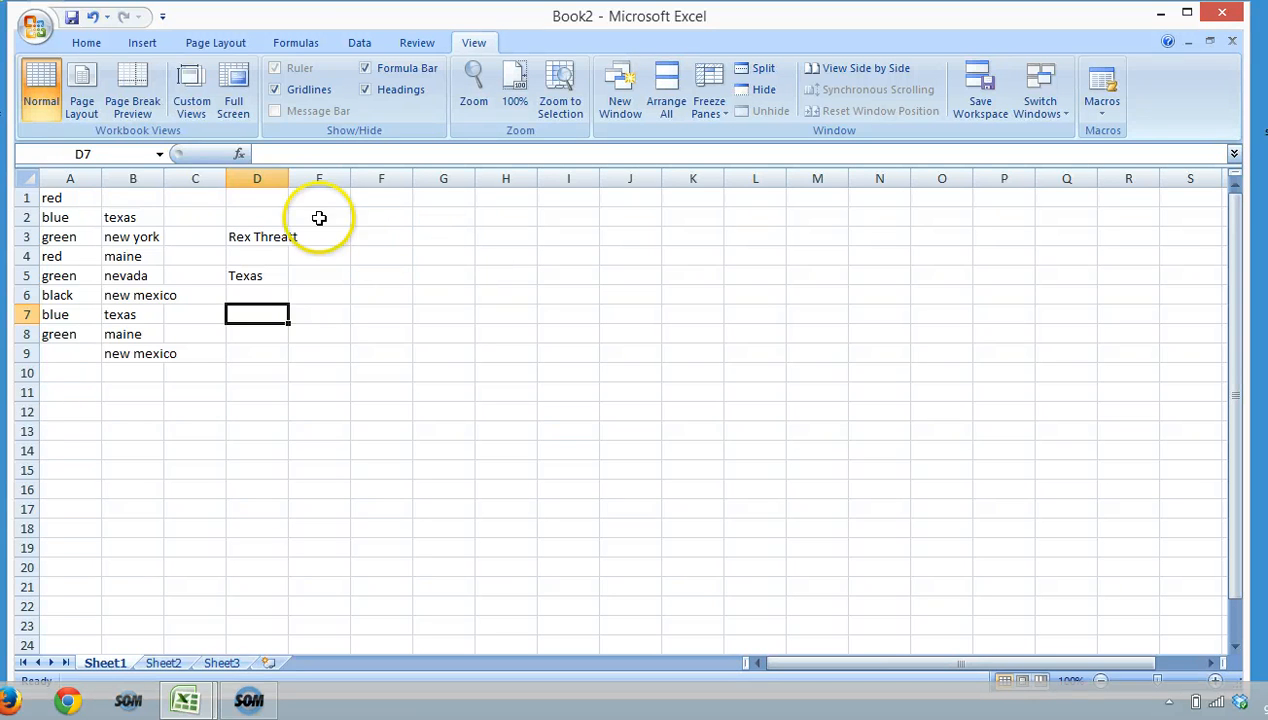
# Start a spelling check of the sheet, changing all instances of maine to Maine and ignoring all instances of mexico.
pyautogui.click(415, 45)
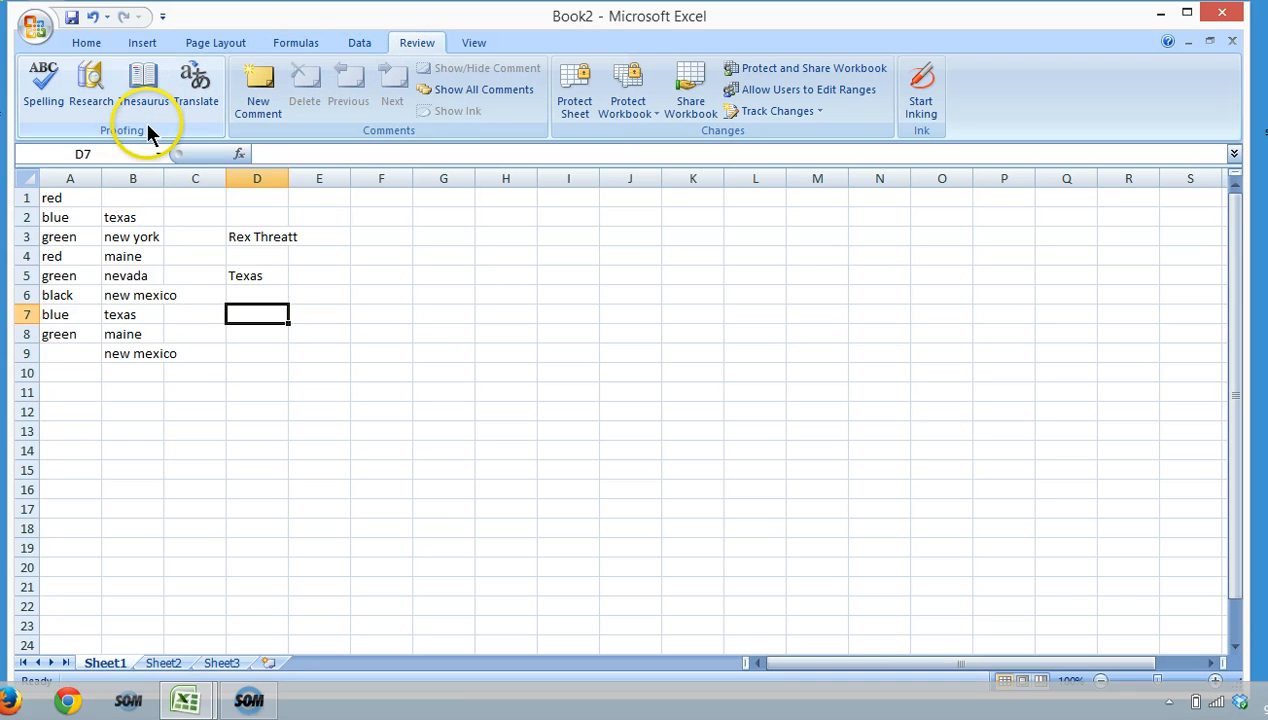
pyautogui.click(47, 85)
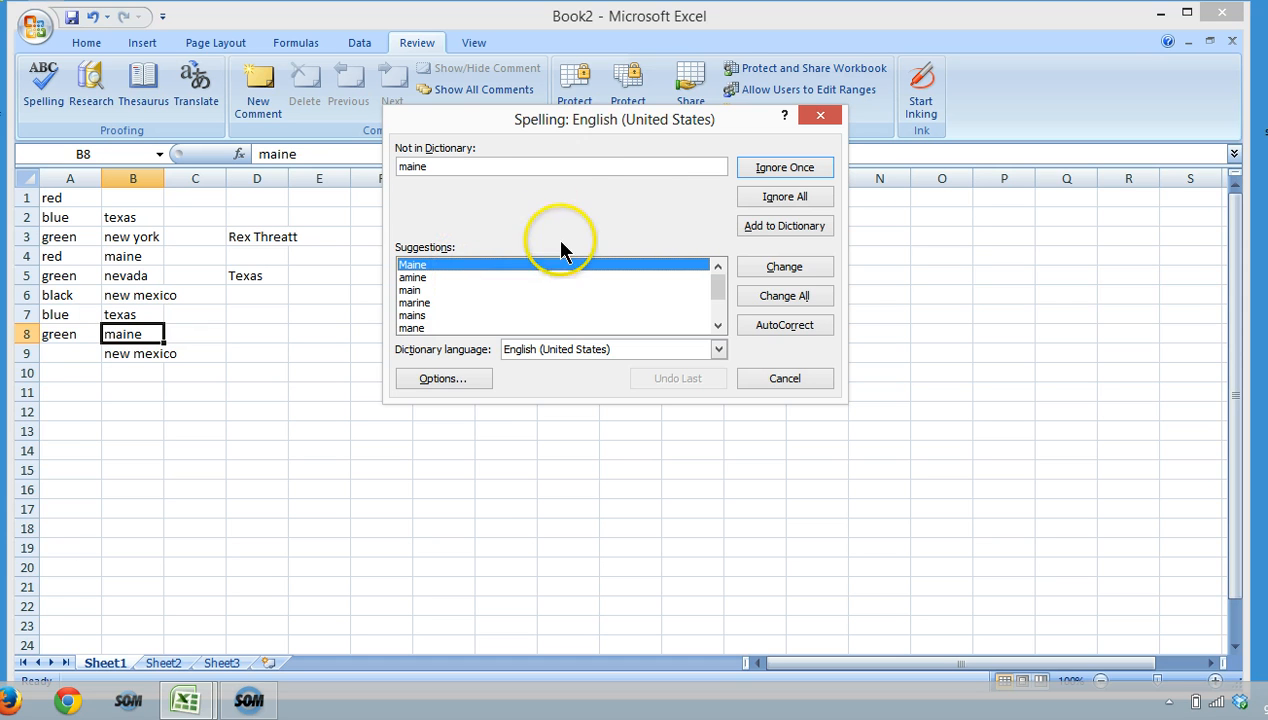
pyautogui.click(800, 296)
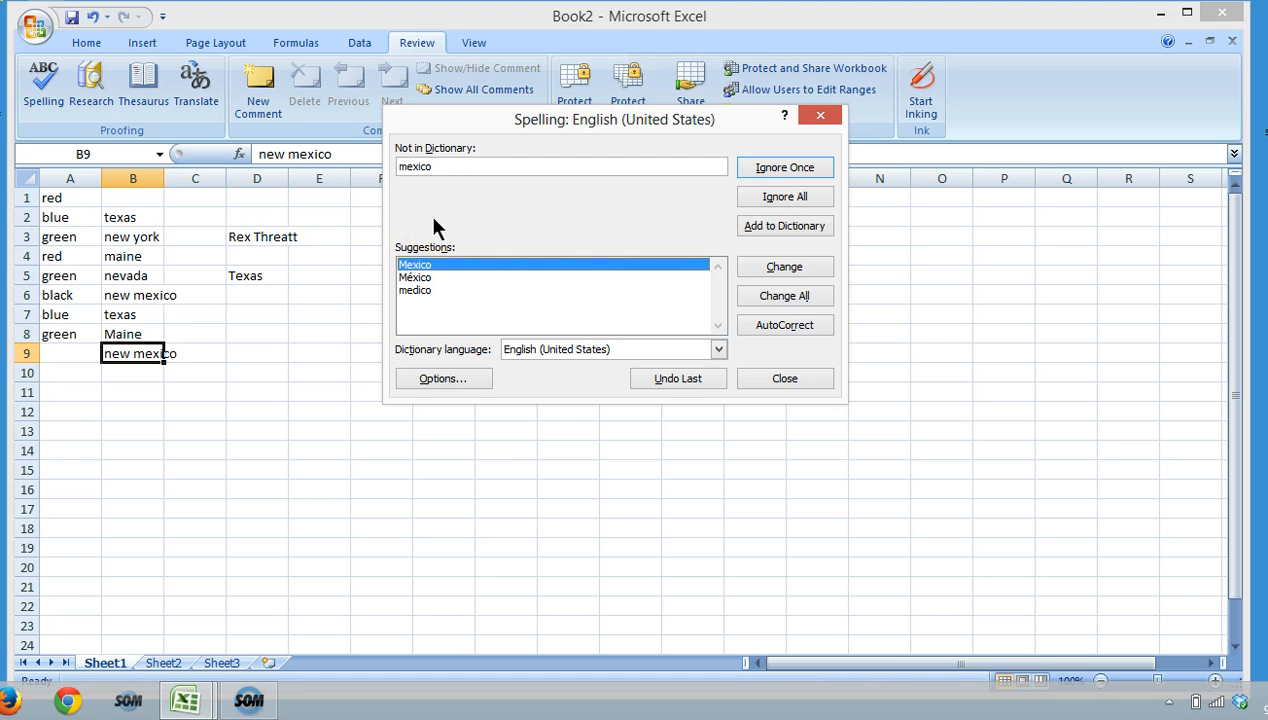
pyautogui.click(781, 199)
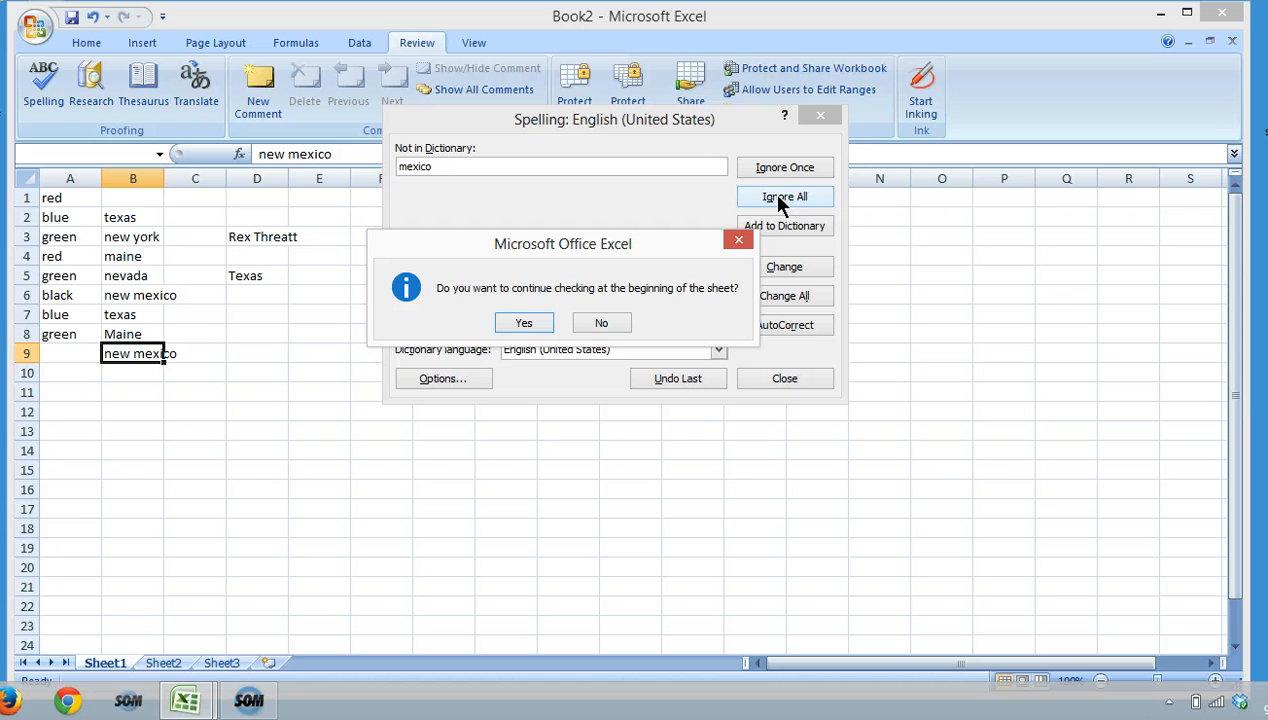
# Continue the spelling check from the sheet's beginning, changing all texas to Texas and nevada to Nevada while ignoring york.
pyautogui.click(527, 323)
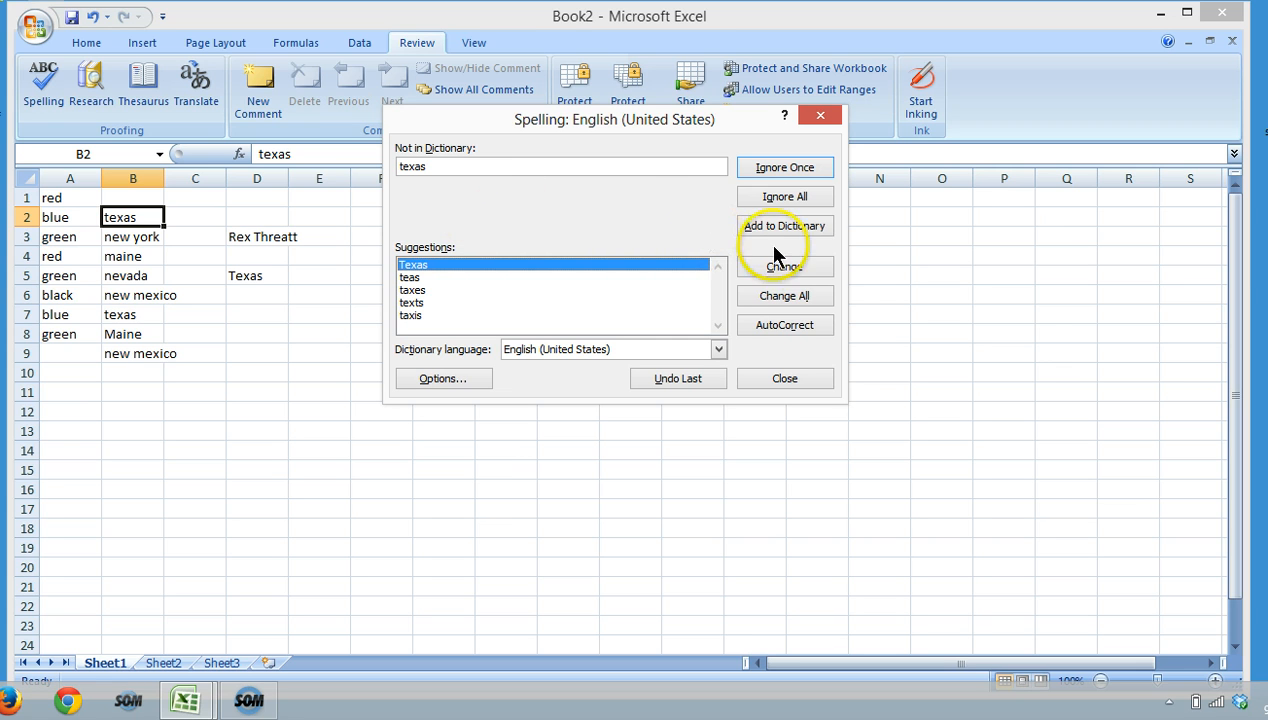
pyautogui.click(822, 297)
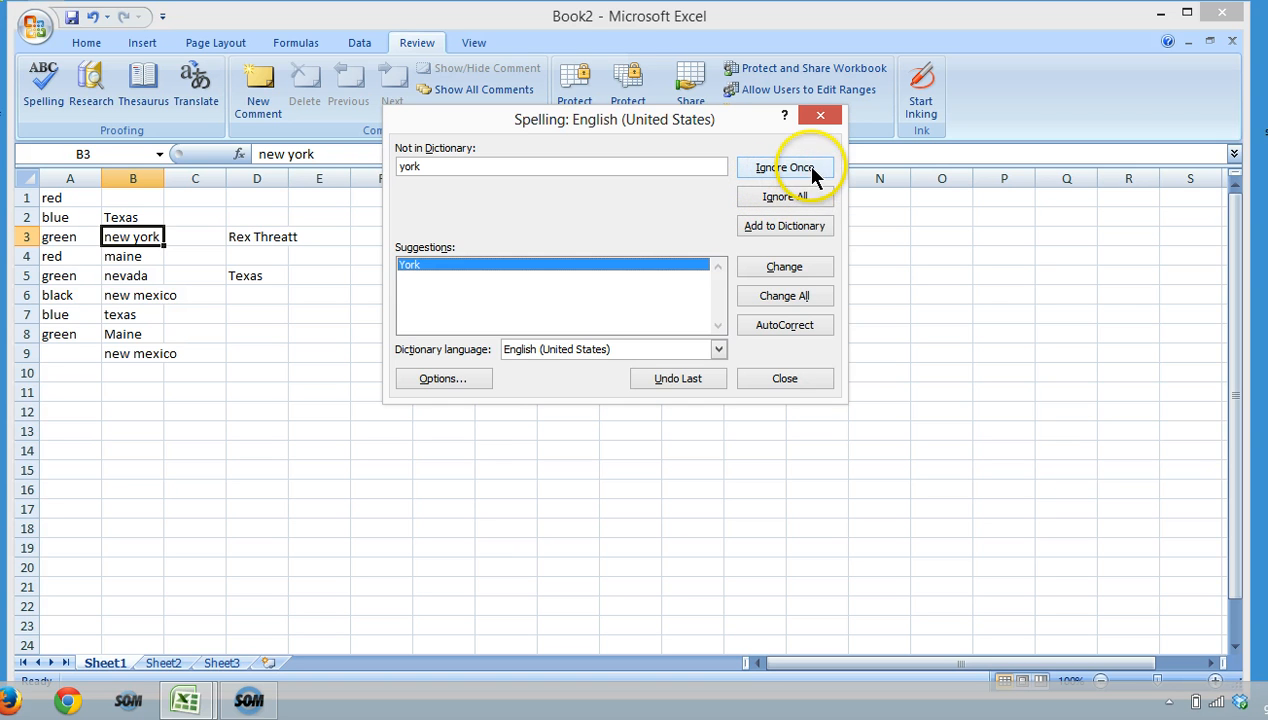
pyautogui.click(808, 194)
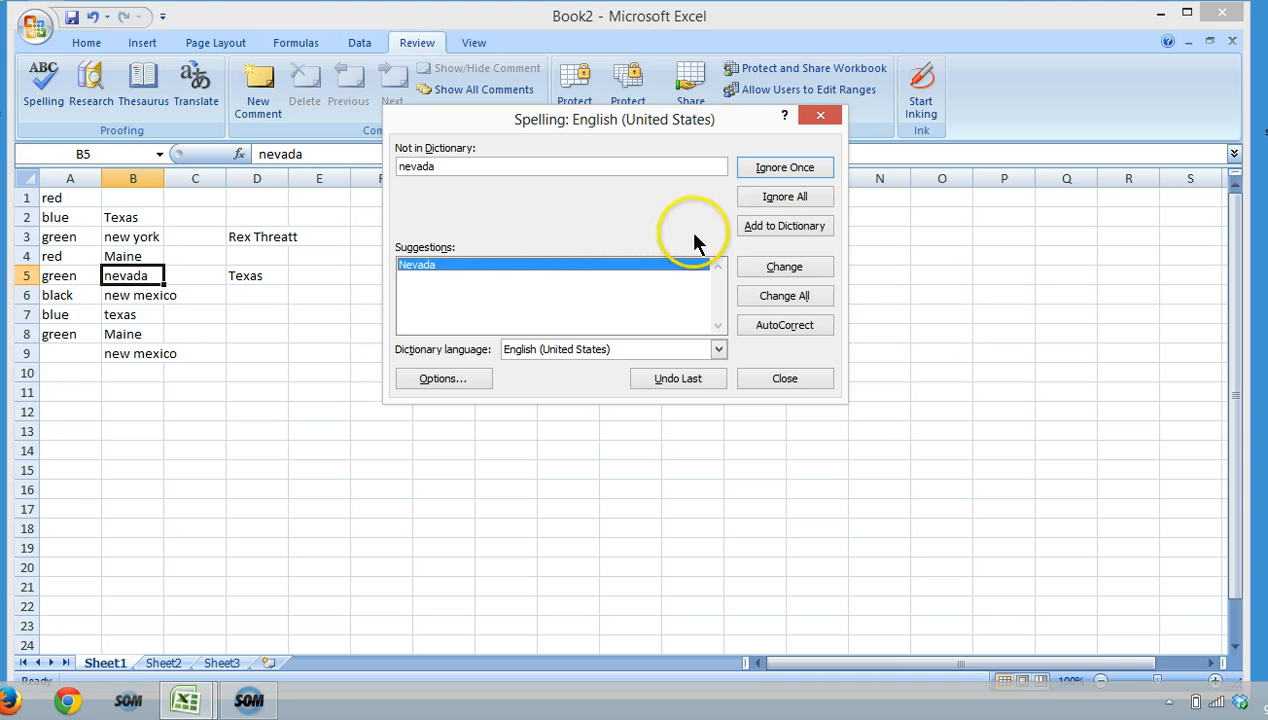
pyautogui.click(820, 298)
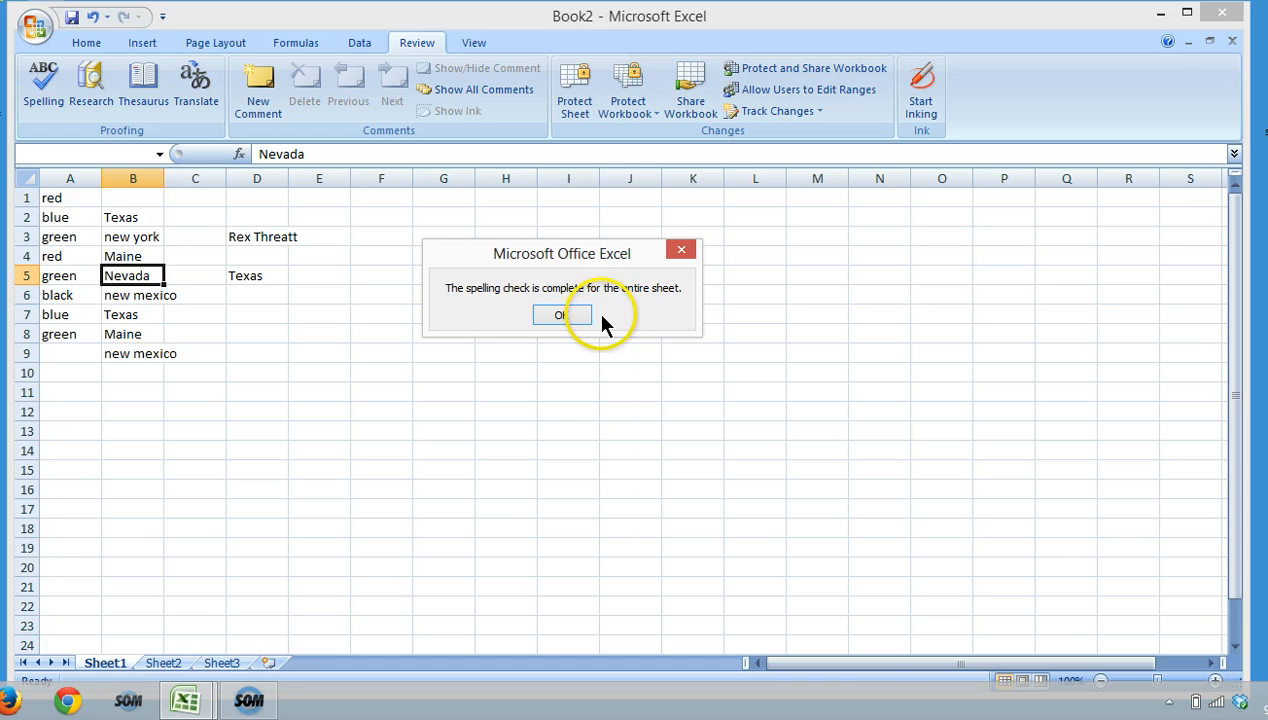
pyautogui.click(569, 315)
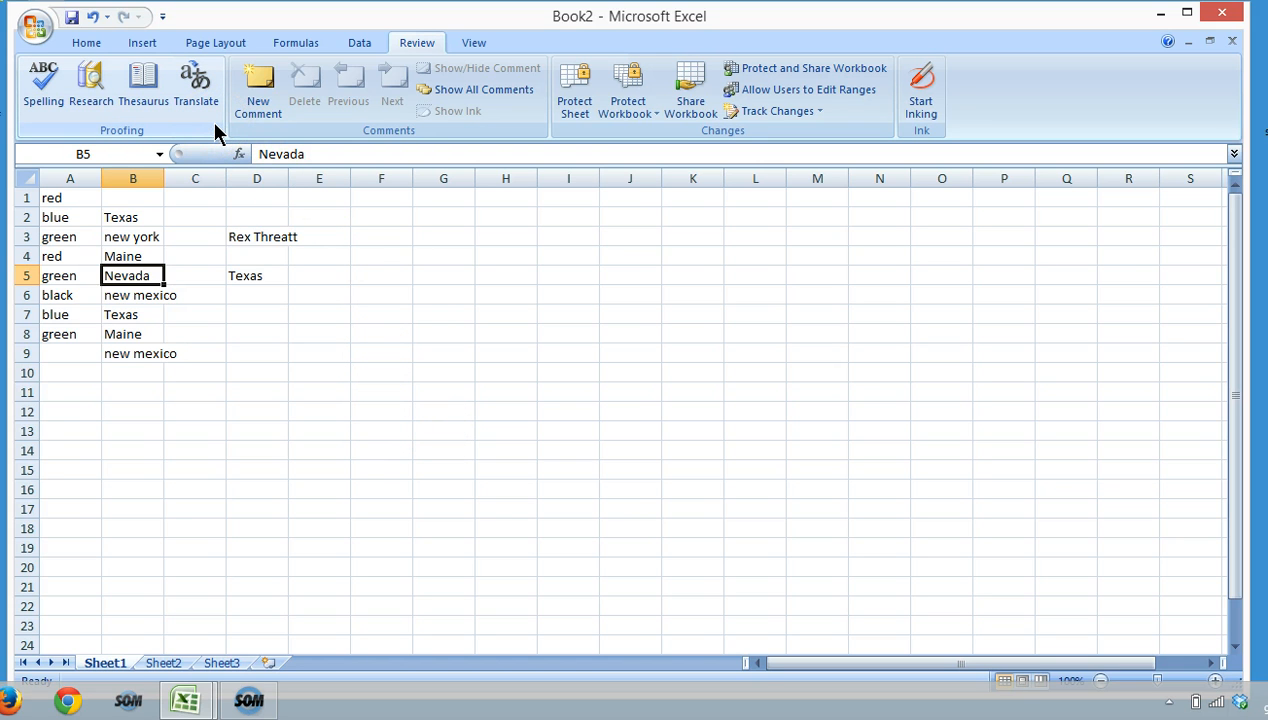
# Replace all occurrences of new york with New York in the sheet.
pyautogui.click(86, 43)
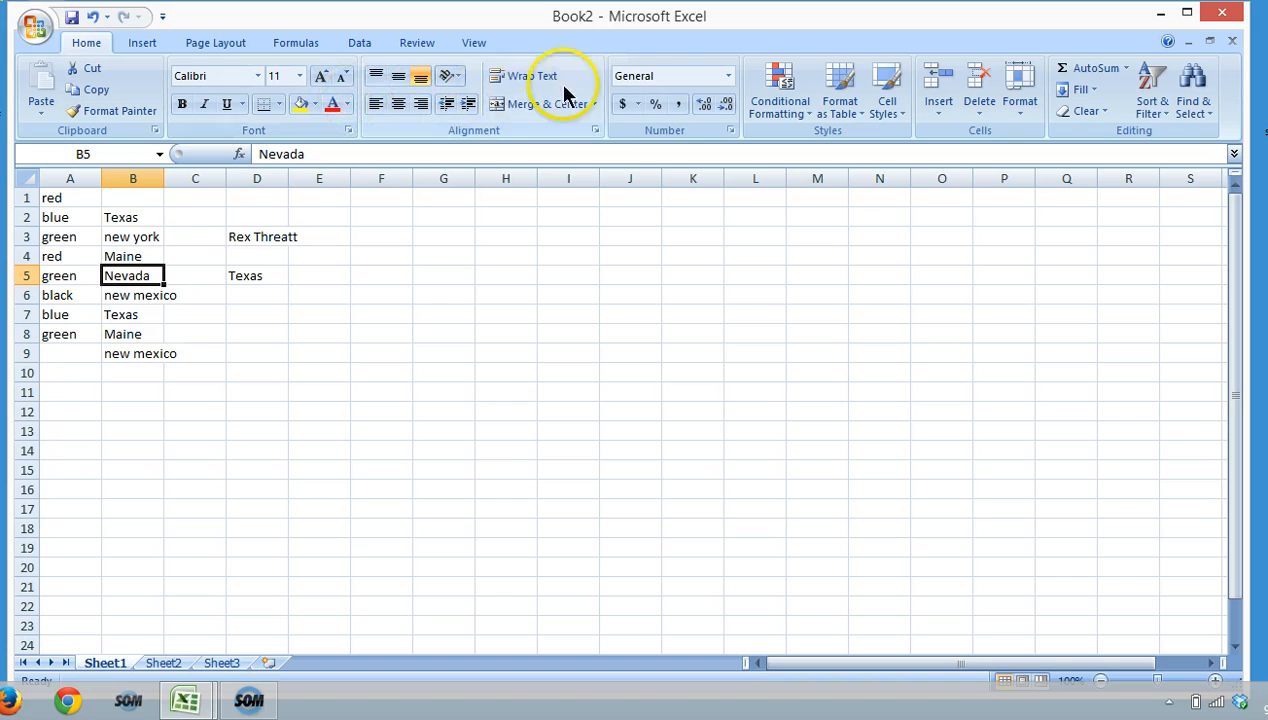
pyautogui.click(1195, 102)
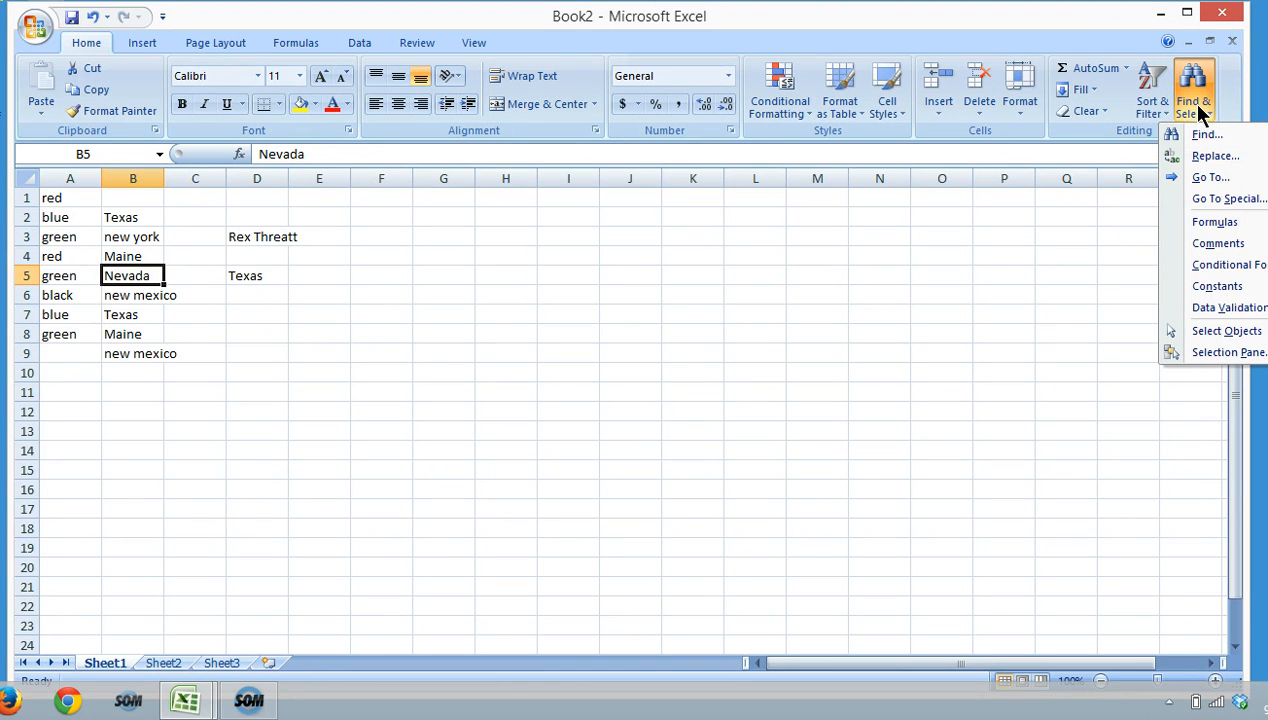
pyautogui.click(1255, 160)
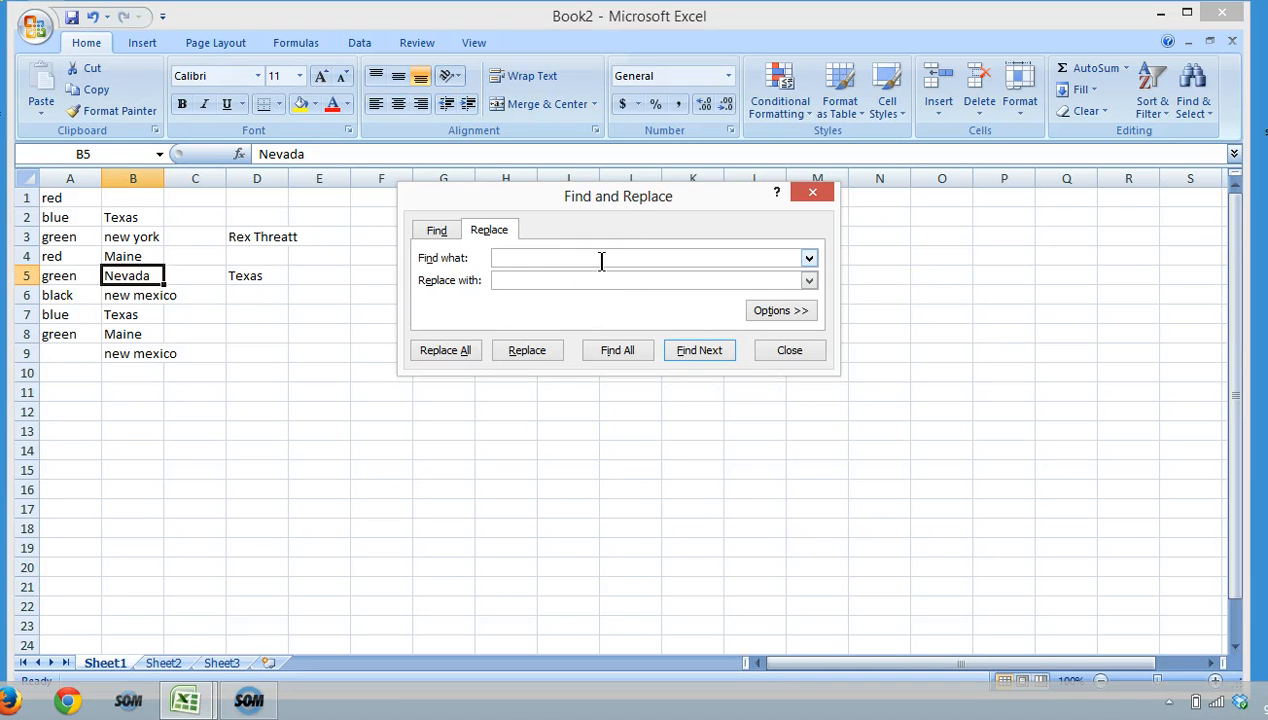
pyautogui.write('new york')
pyautogui.press('Tab')
pyautogui.write('New York')
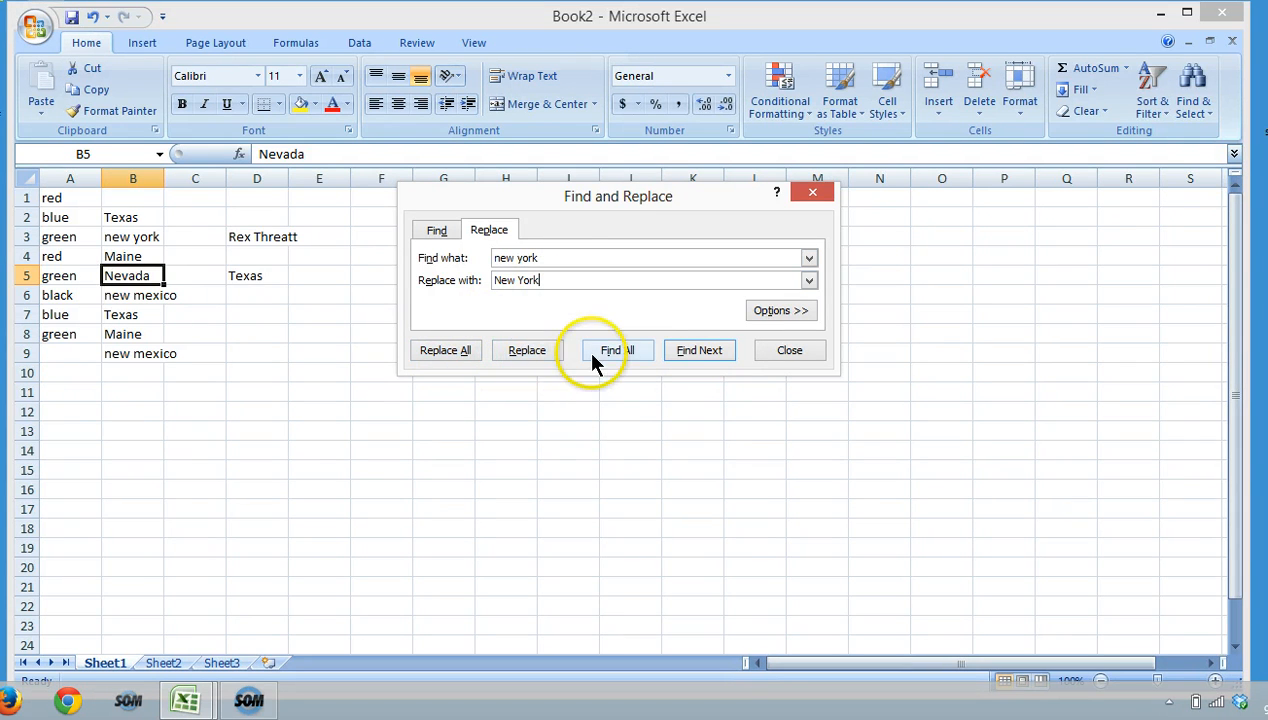
pyautogui.click(459, 354)
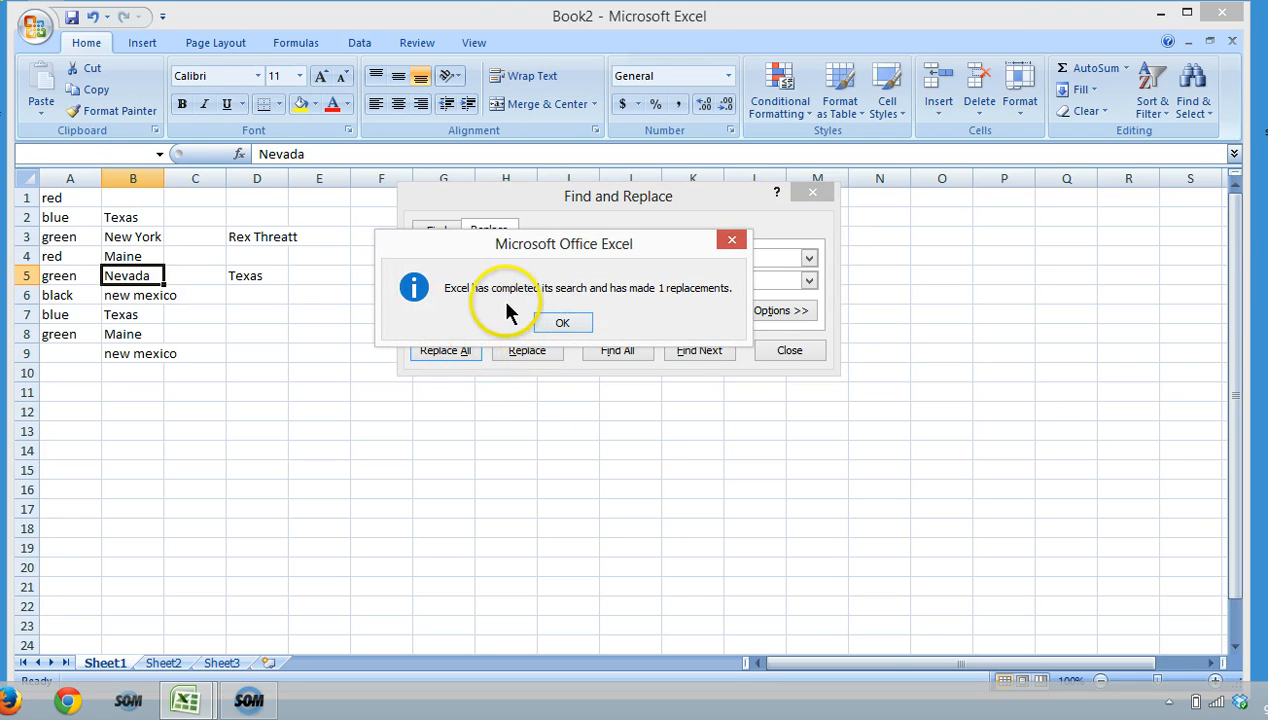
pyautogui.click(576, 322)
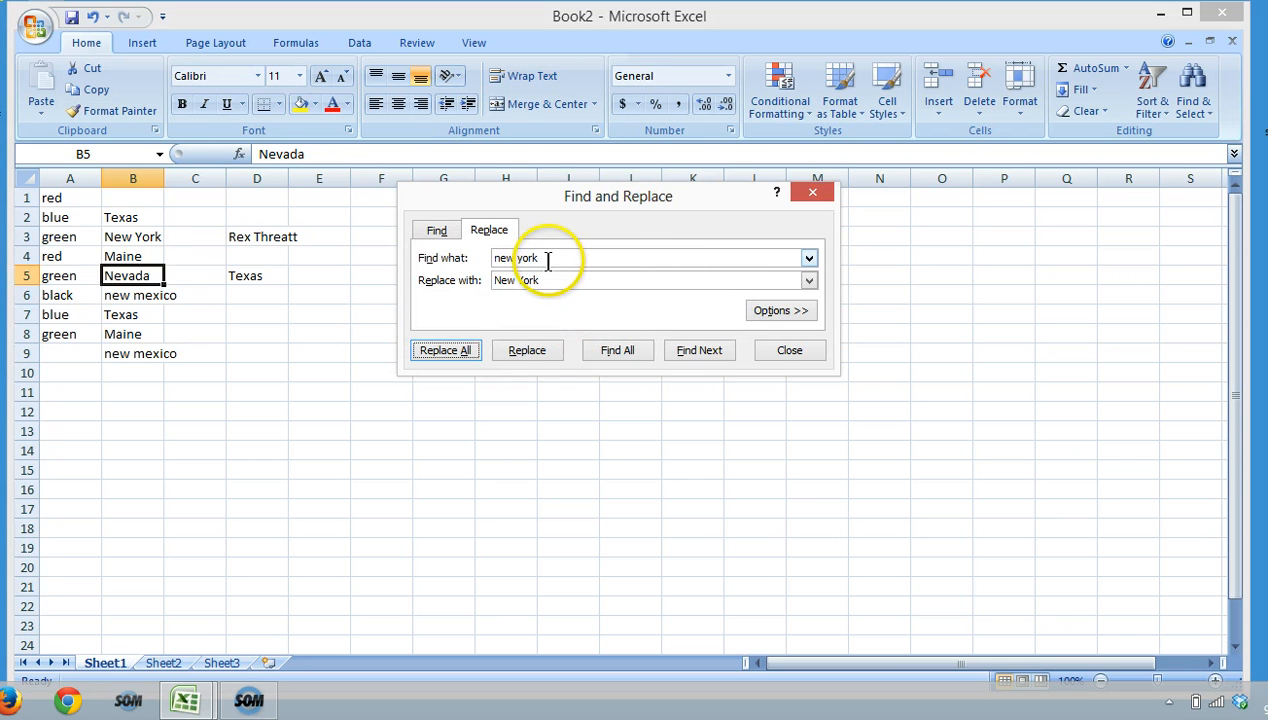
# Replace all occurrences of new mexico with New Mexico, and close Find and Replace.
pyautogui.moveTo(548, 258); pyautogui.dragTo(455, 257)
pyautogui.write('New Mexico')
pyautogui.press('Tab')
pyautogui.hotkey('shift', 'Tab')
pyautogui.write('n')
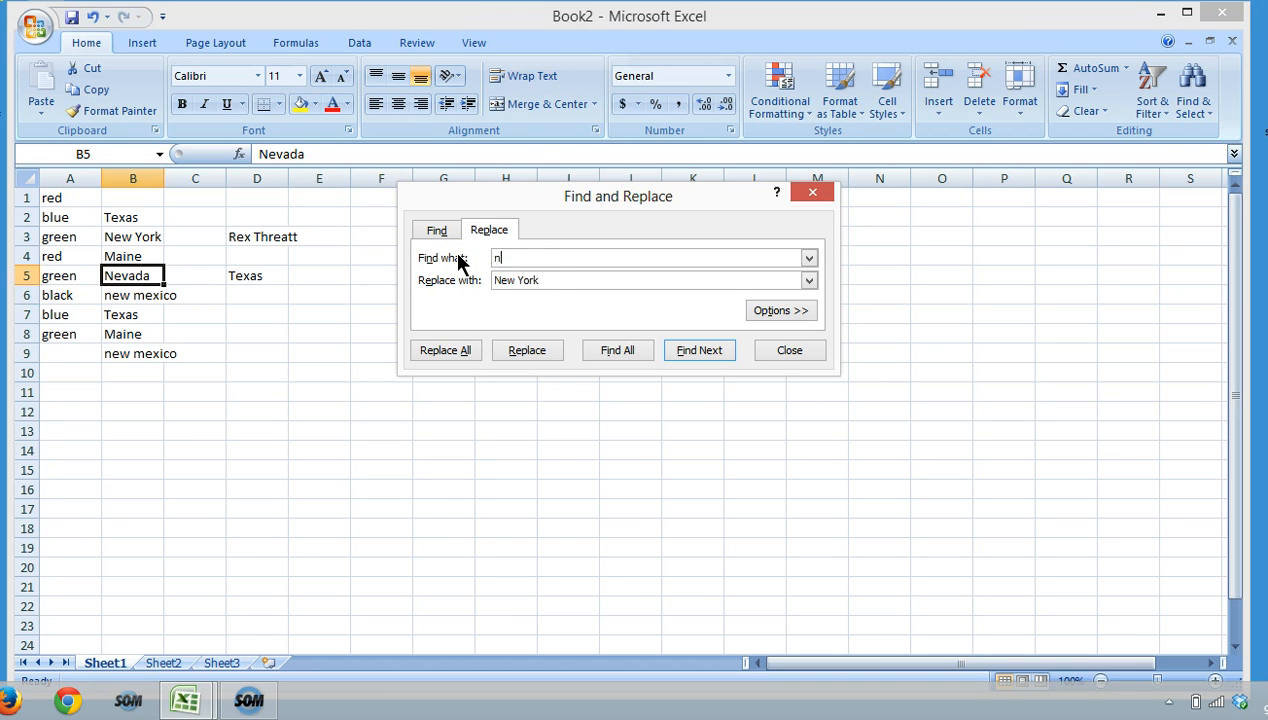
pyautogui.write('ew maeico')
pyautogui.press('Tab')
pyautogui.hotkey('shift', 'Tab')
pyautogui.write('new mexico')
pyautogui.press('Tab')
pyautogui.write('New Mexico')
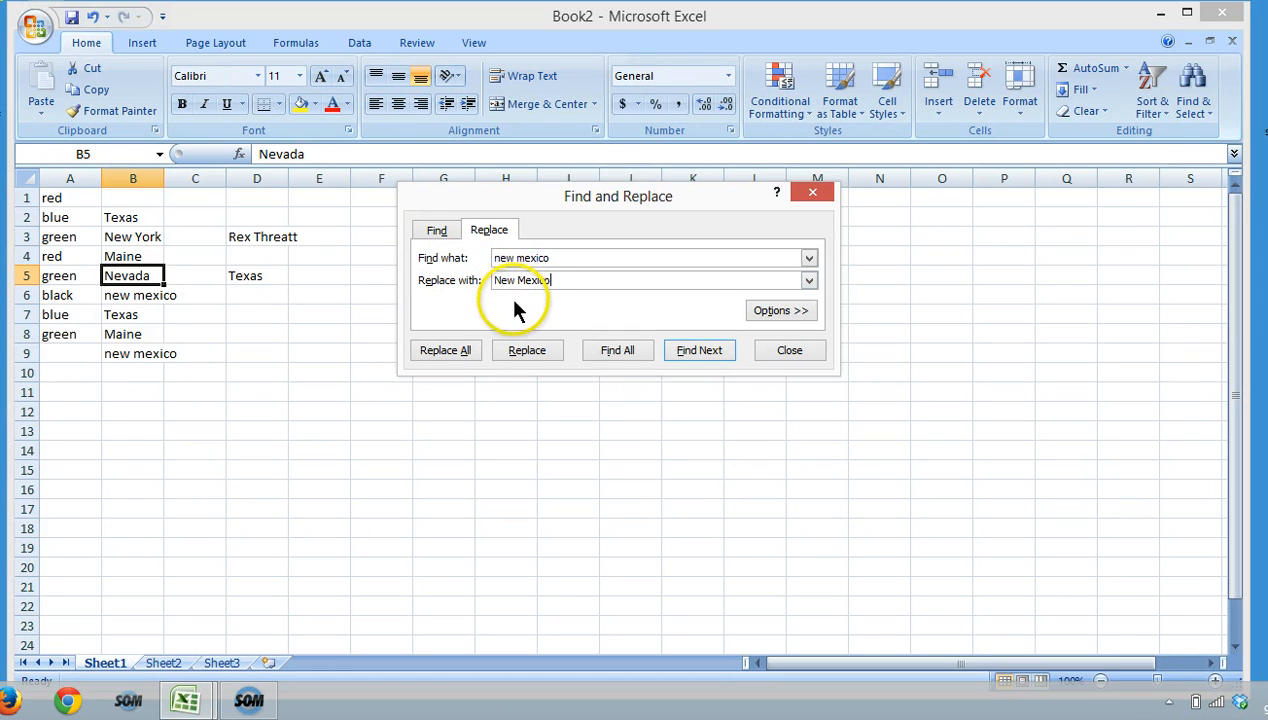
pyautogui.click(467, 352)
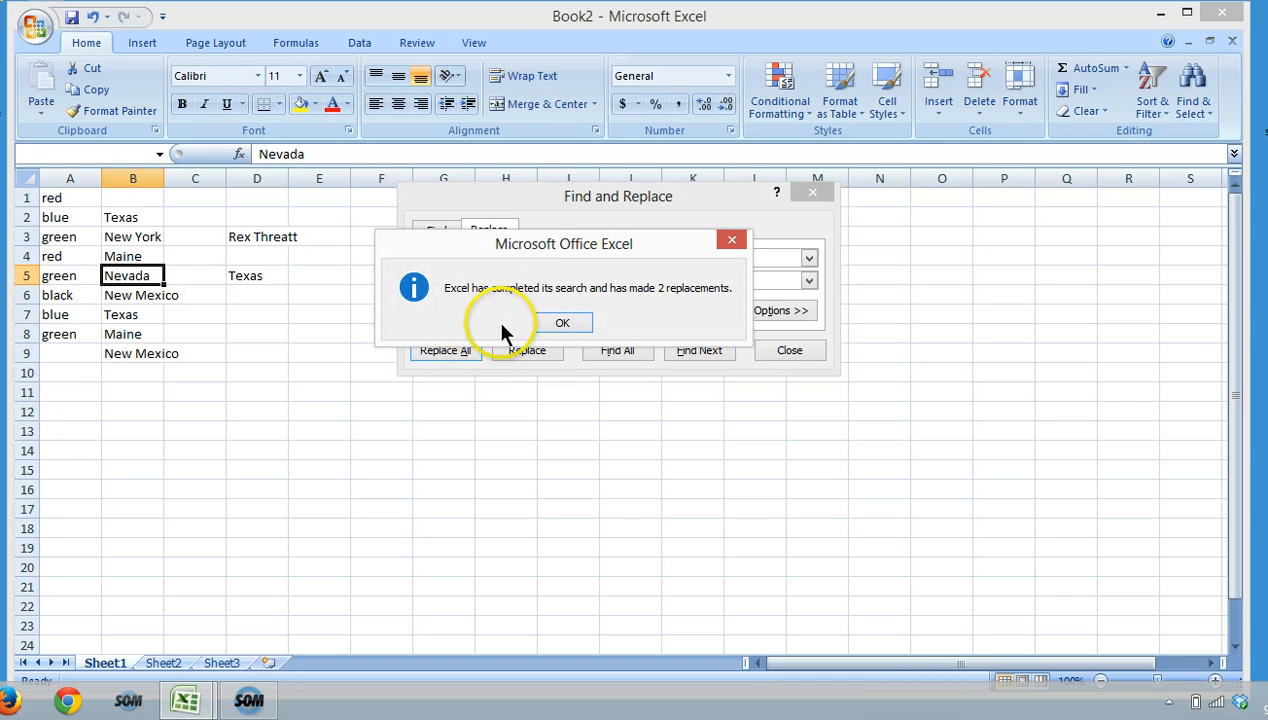
pyautogui.click(560, 323)
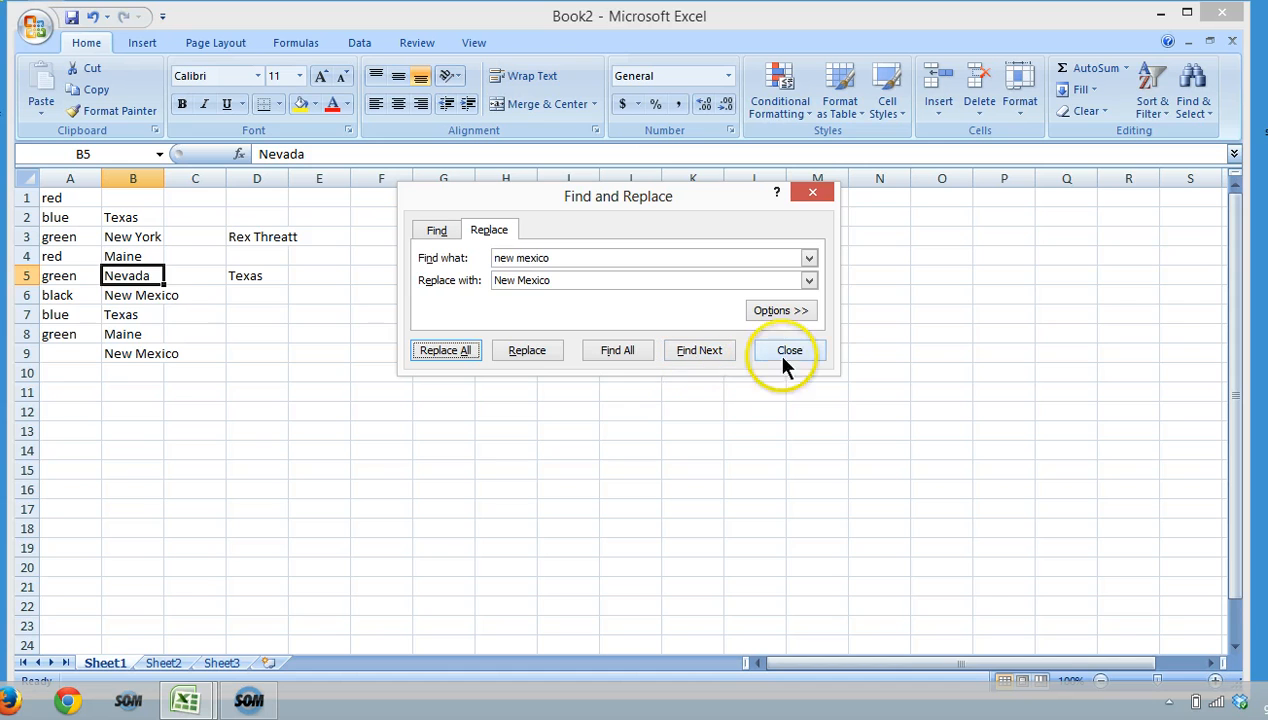
pyautogui.click(812, 350)
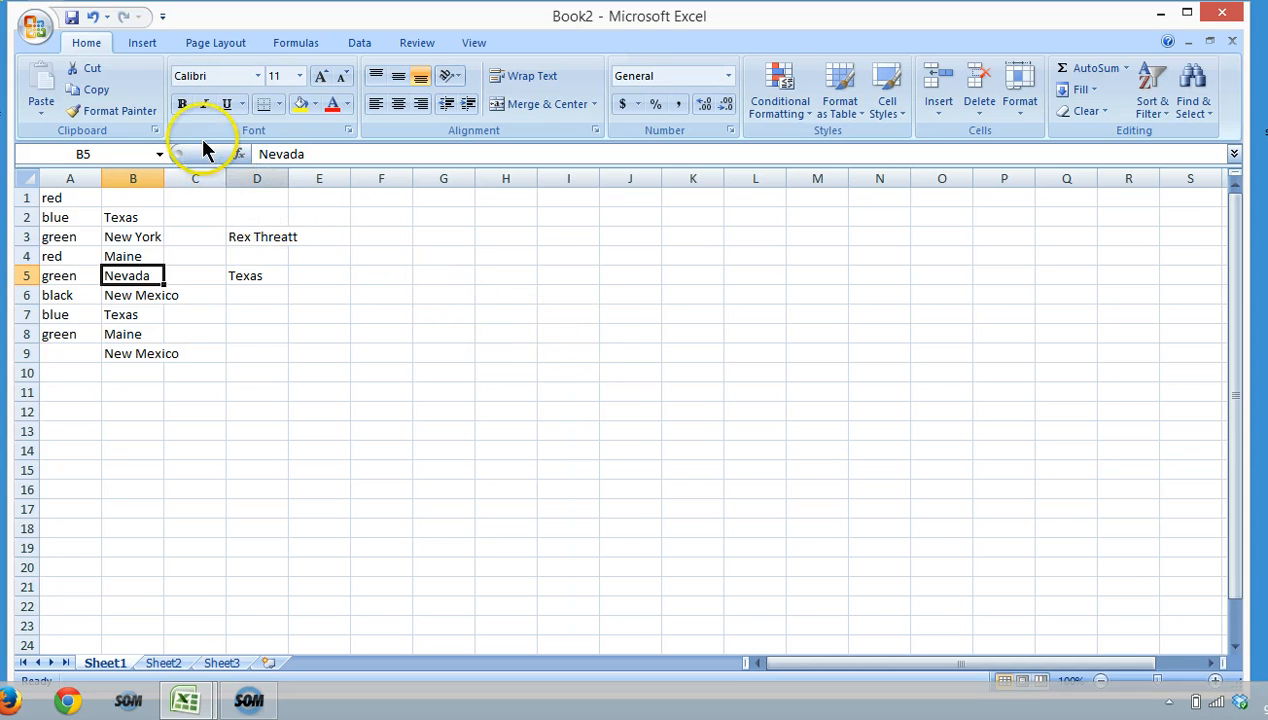
# Close the Book2 workbook without saving its changes.
pyautogui.click(142, 43)
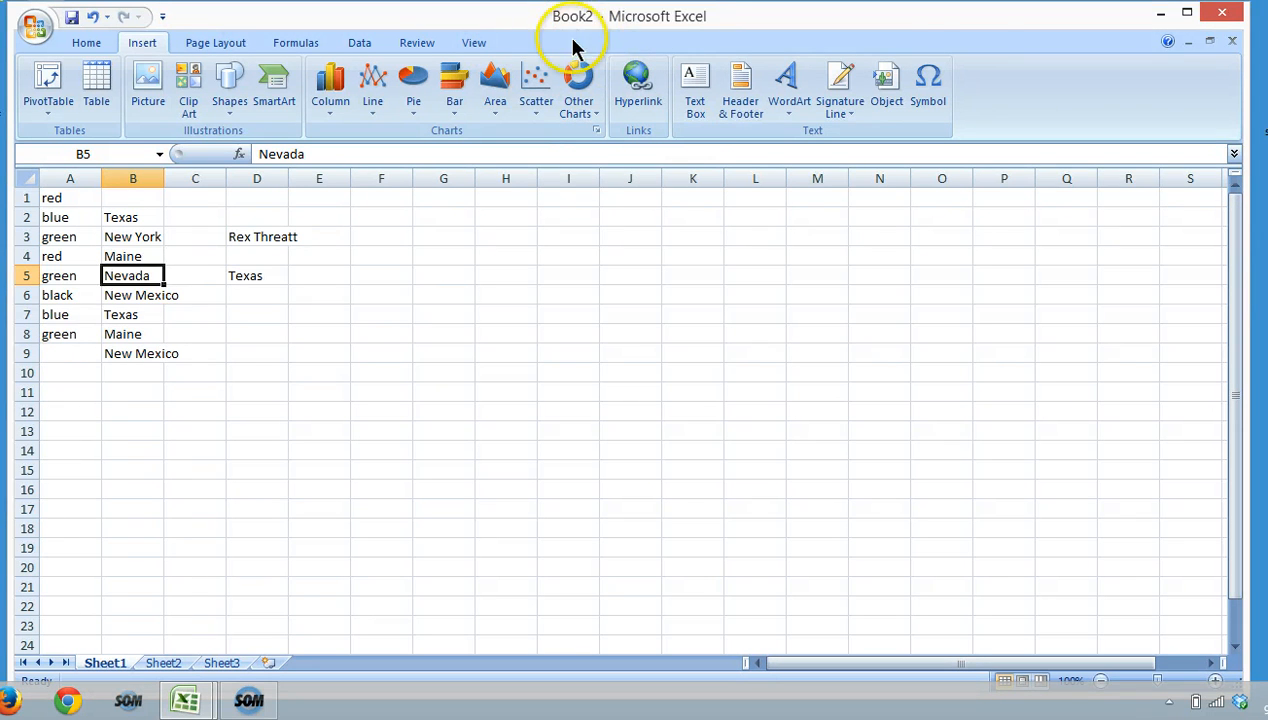
pyautogui.click(1230, 48)
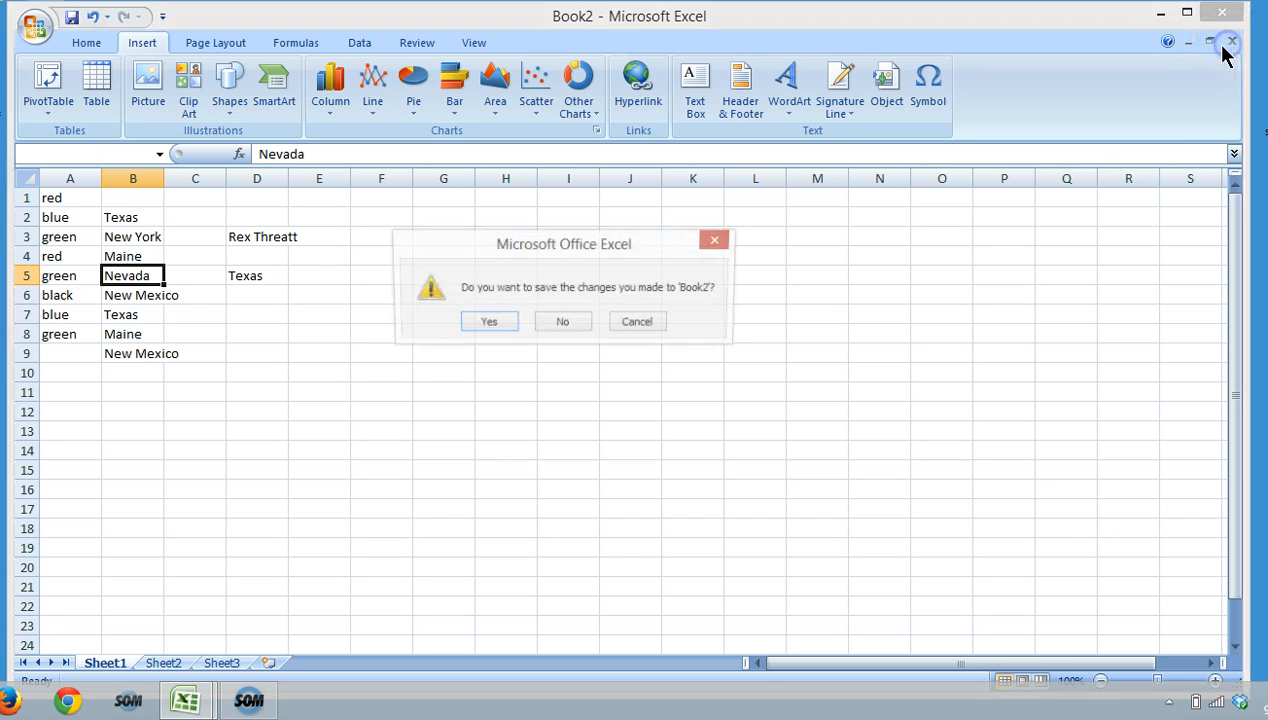
pyautogui.click(560, 324)
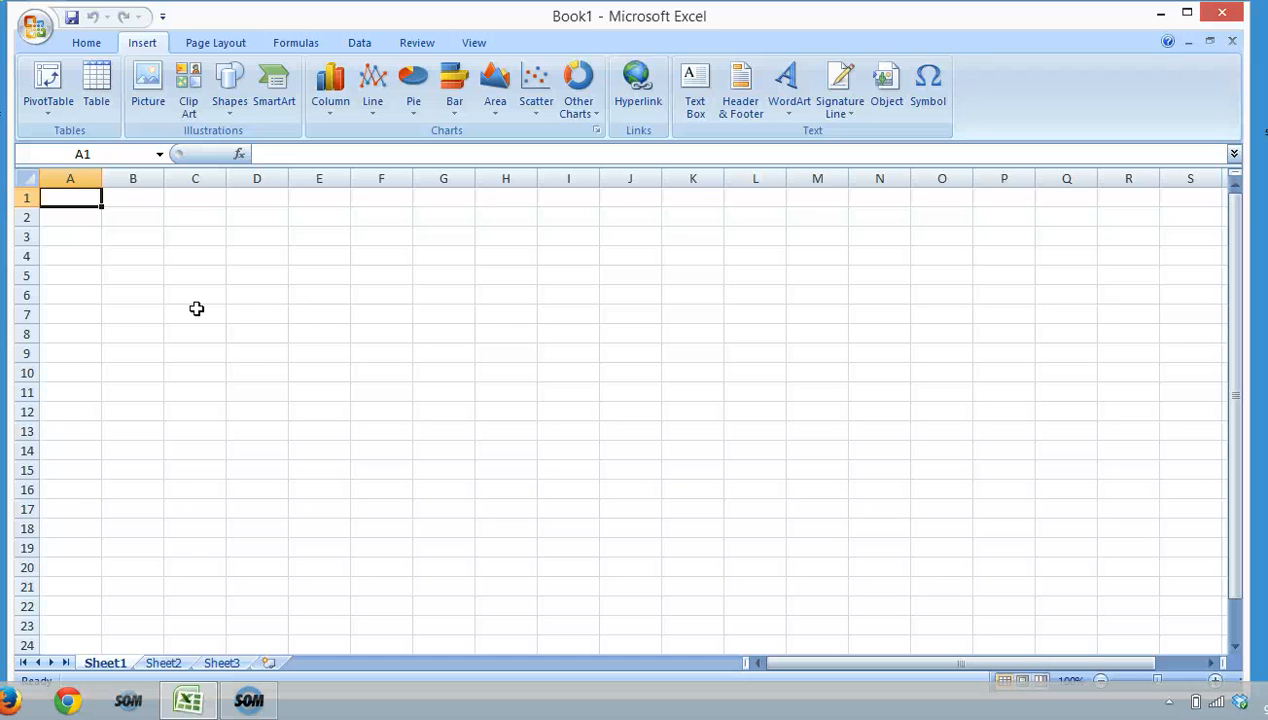
# Save the blank Book1 workbook to the Desktop as an Excel Workbook named 03bakeryschedule_rt.
pyautogui.click(33, 27)
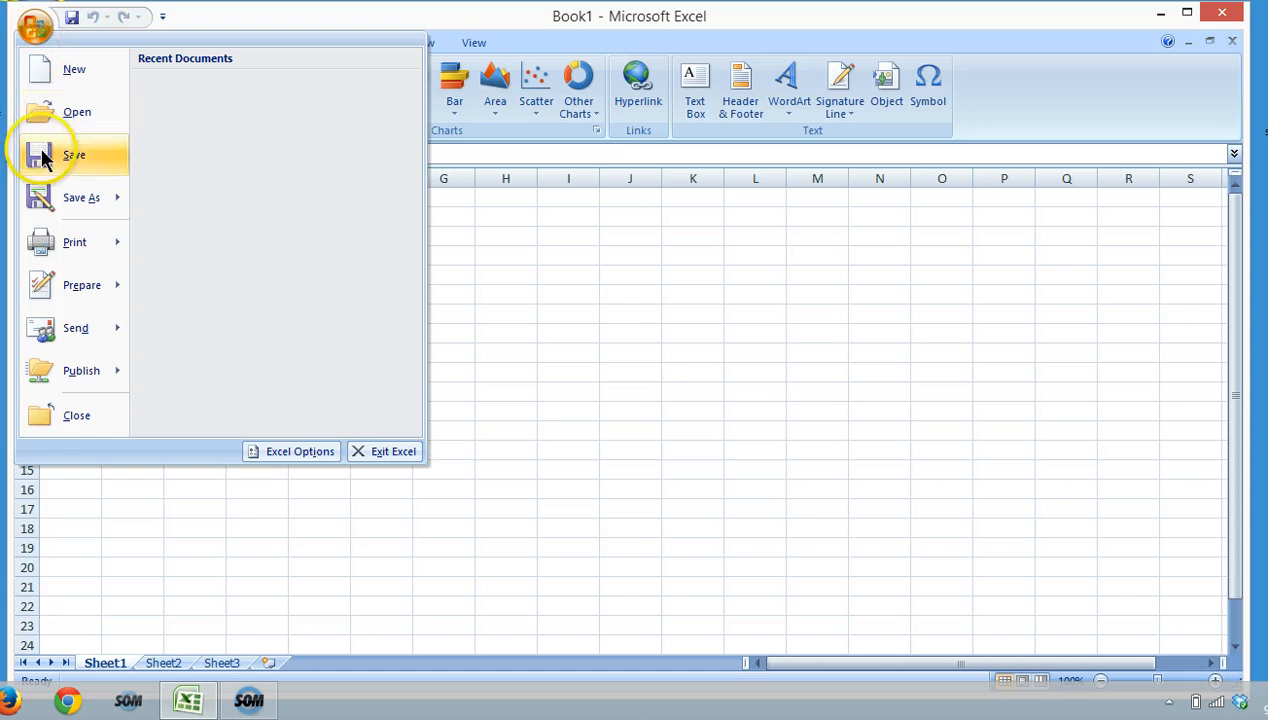
pyautogui.moveTo(30, 198)
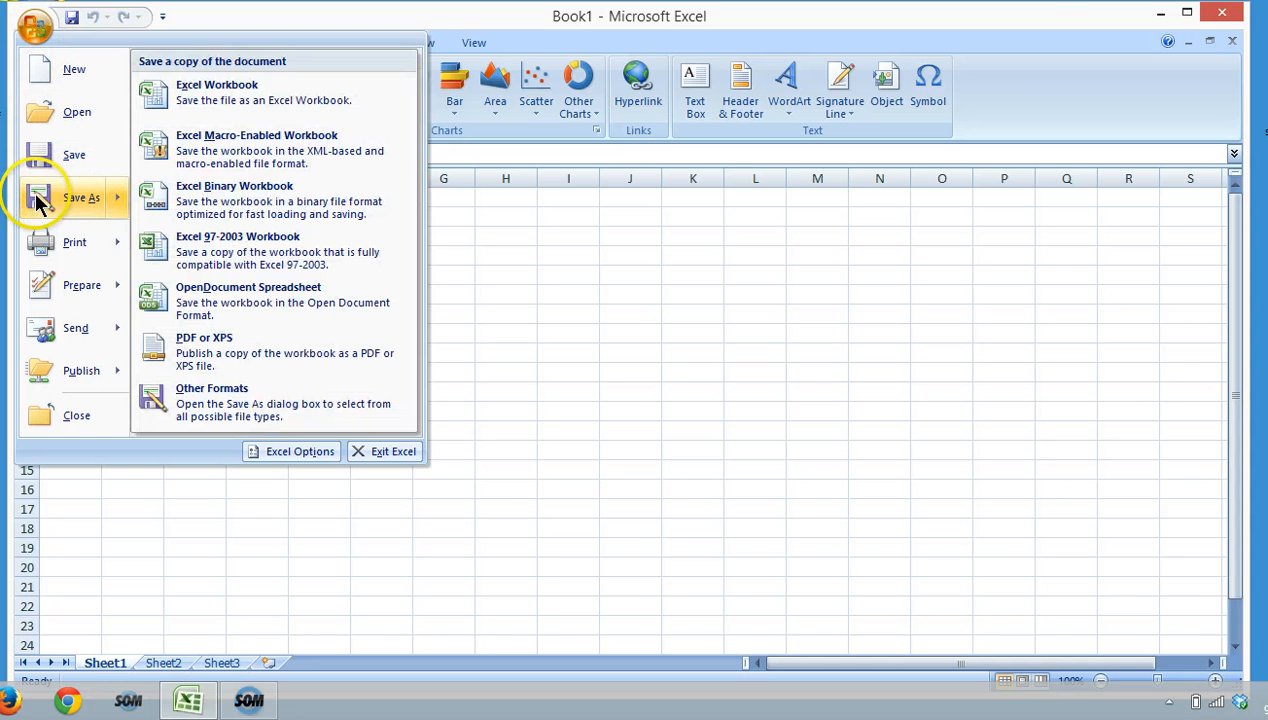
pyautogui.click(245, 95)
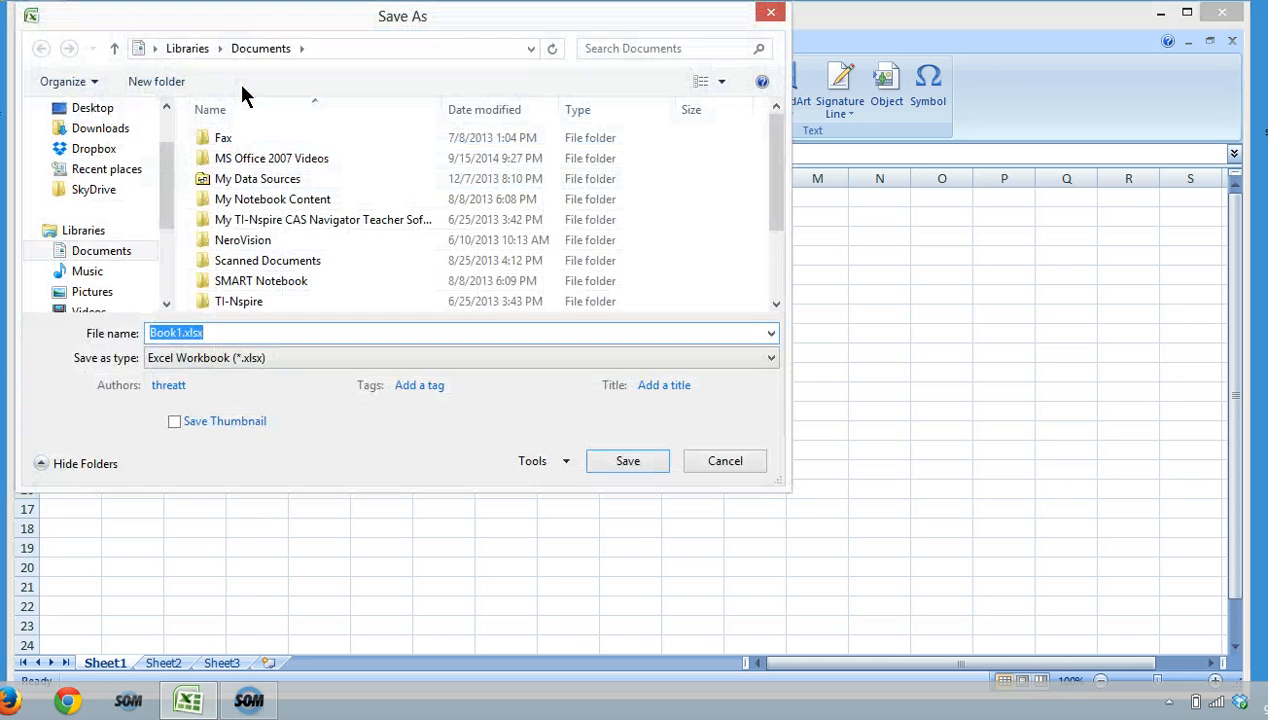
pyautogui.write('03ba')
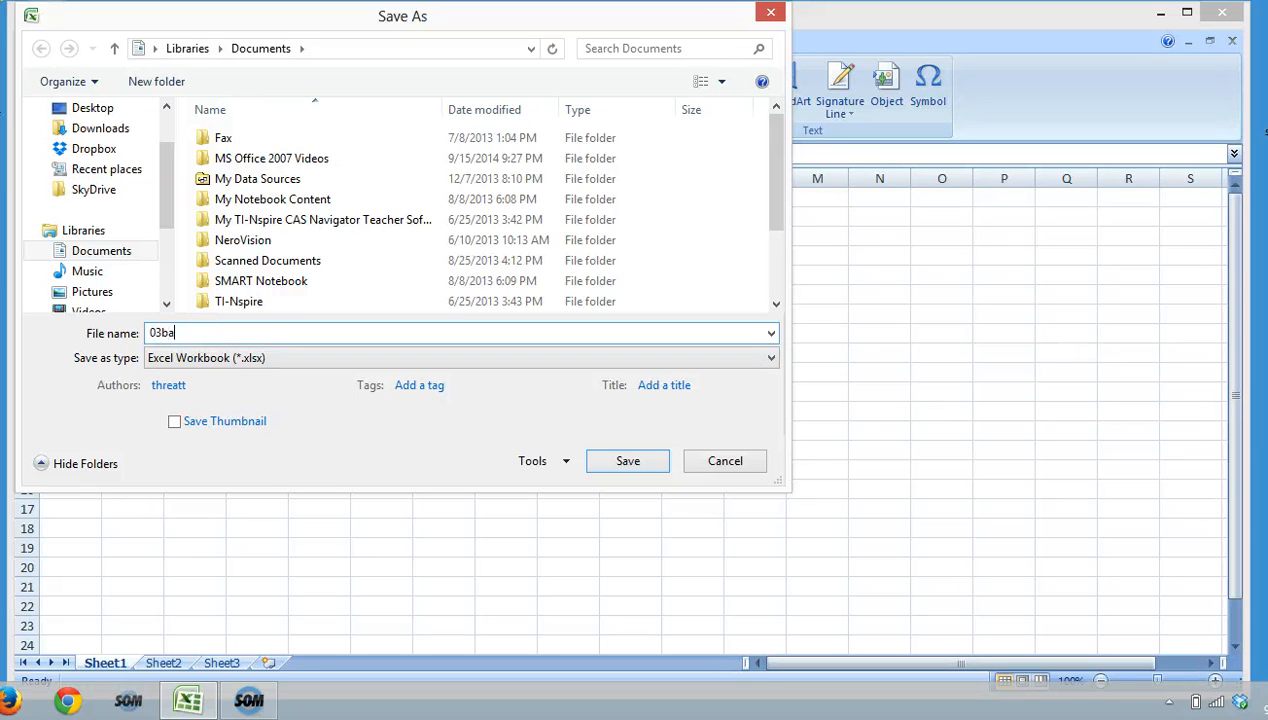
pyautogui.write('keryschedule_rt')
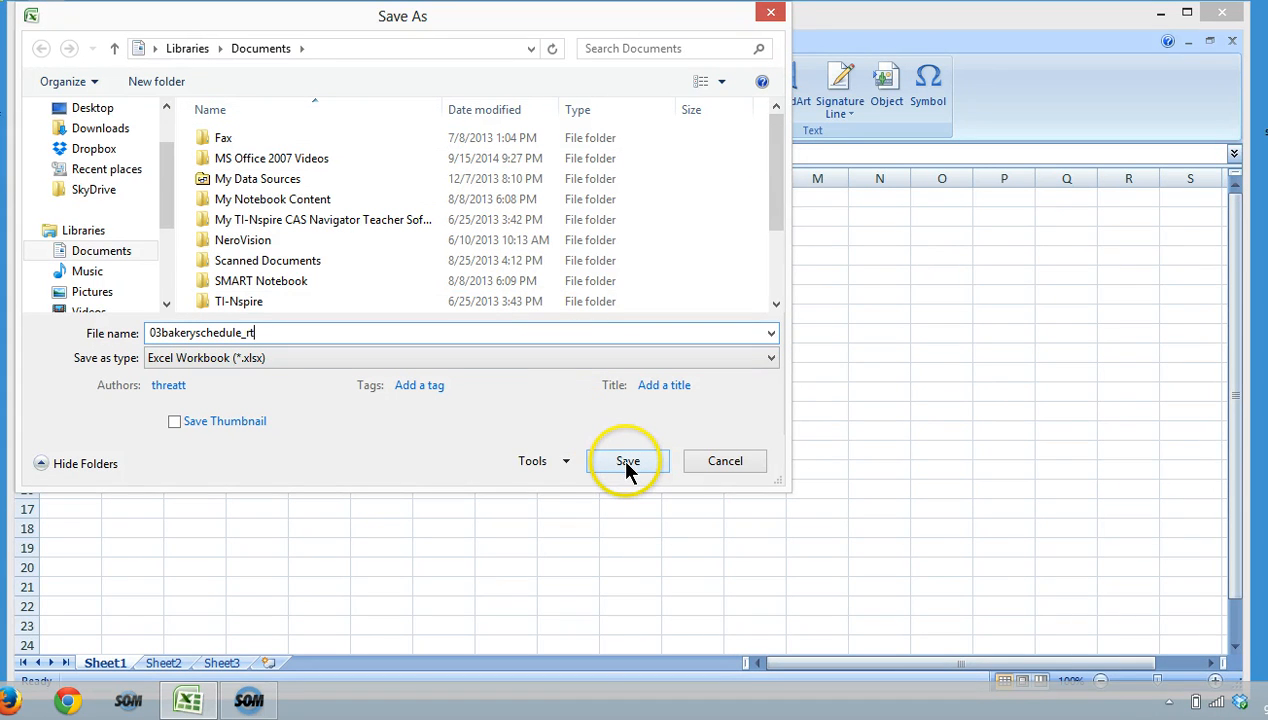
pyautogui.click(121, 110)
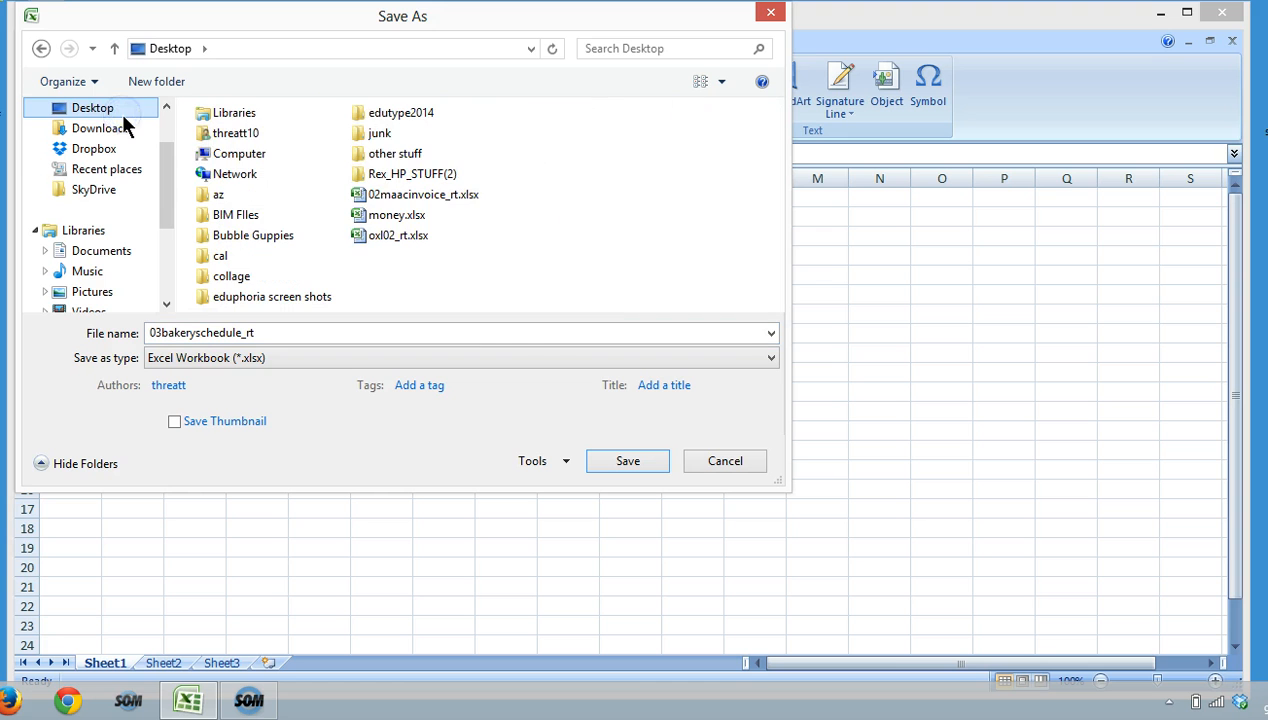
pyautogui.click(640, 462)
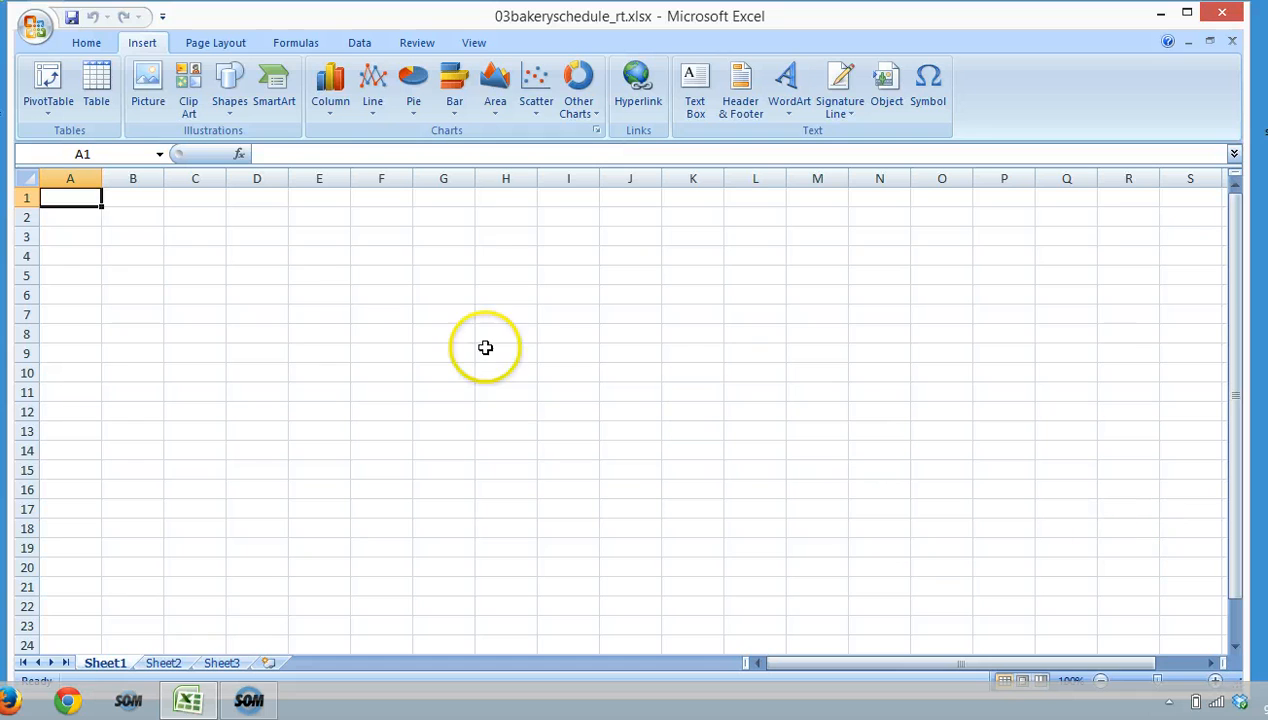
# Search the clip art in all collections for bread.
pyautogui.click(88, 43)
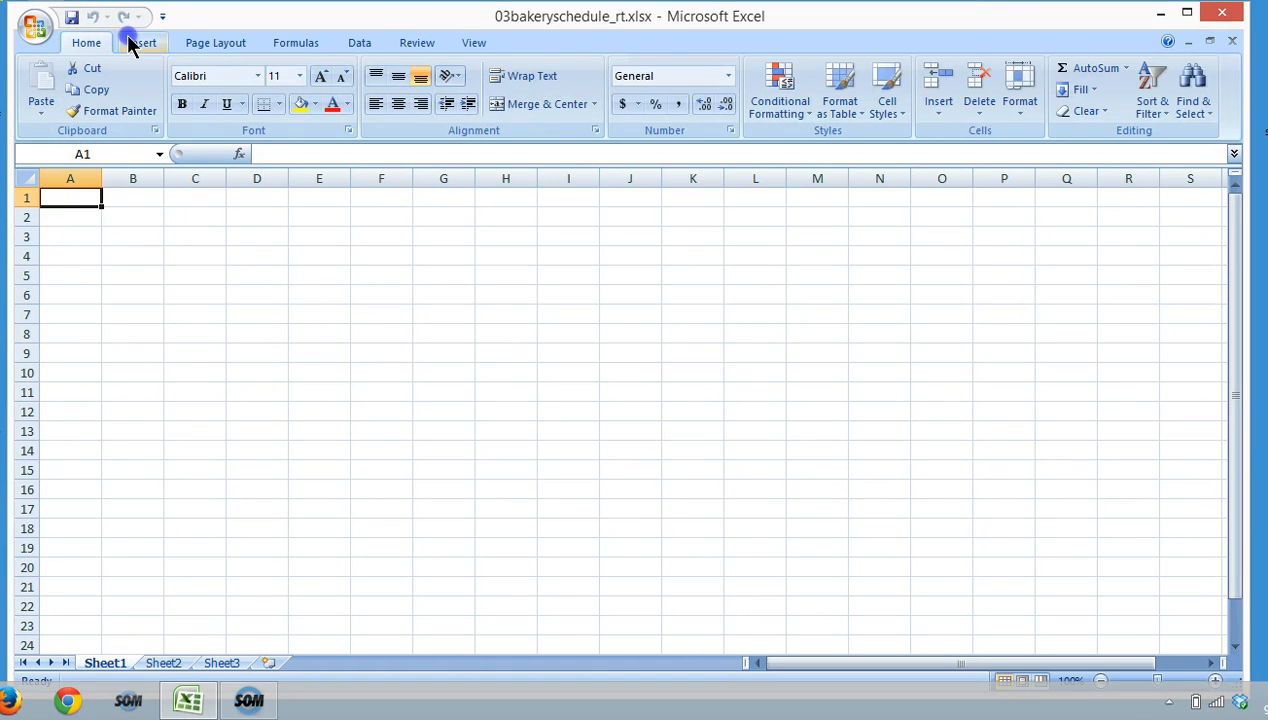
pyautogui.click(130, 43)
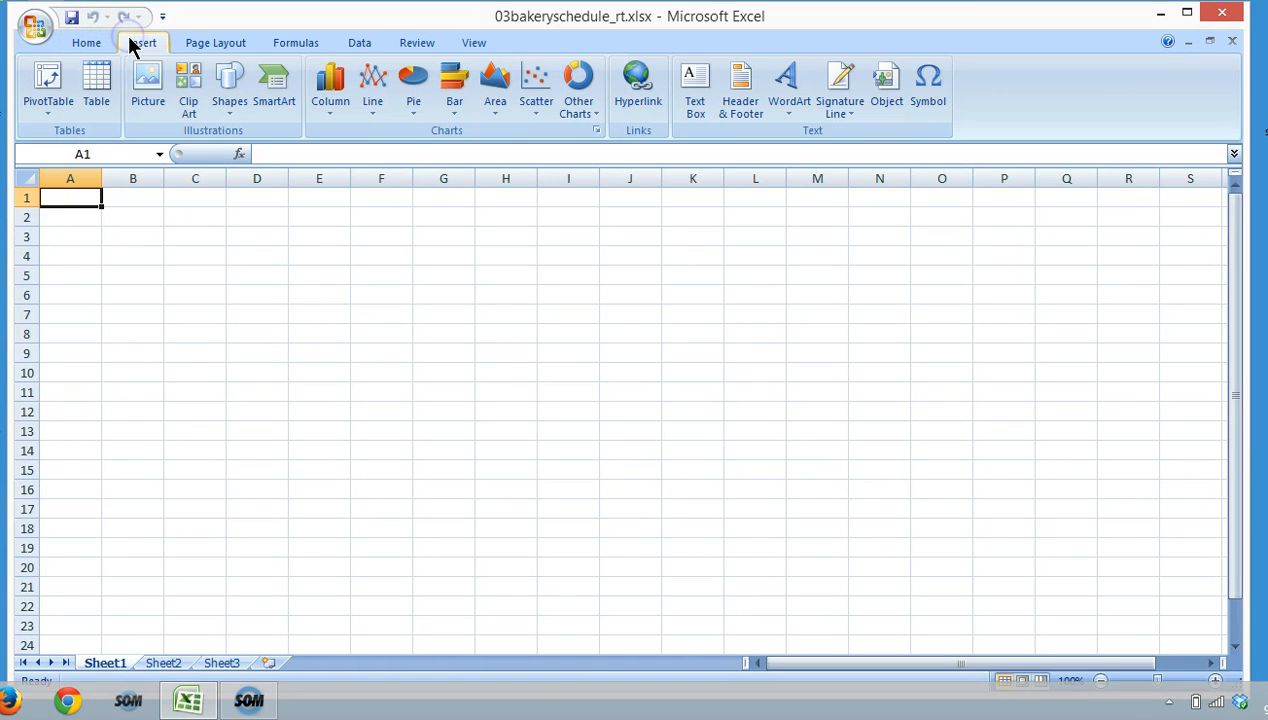
pyautogui.click(193, 110)
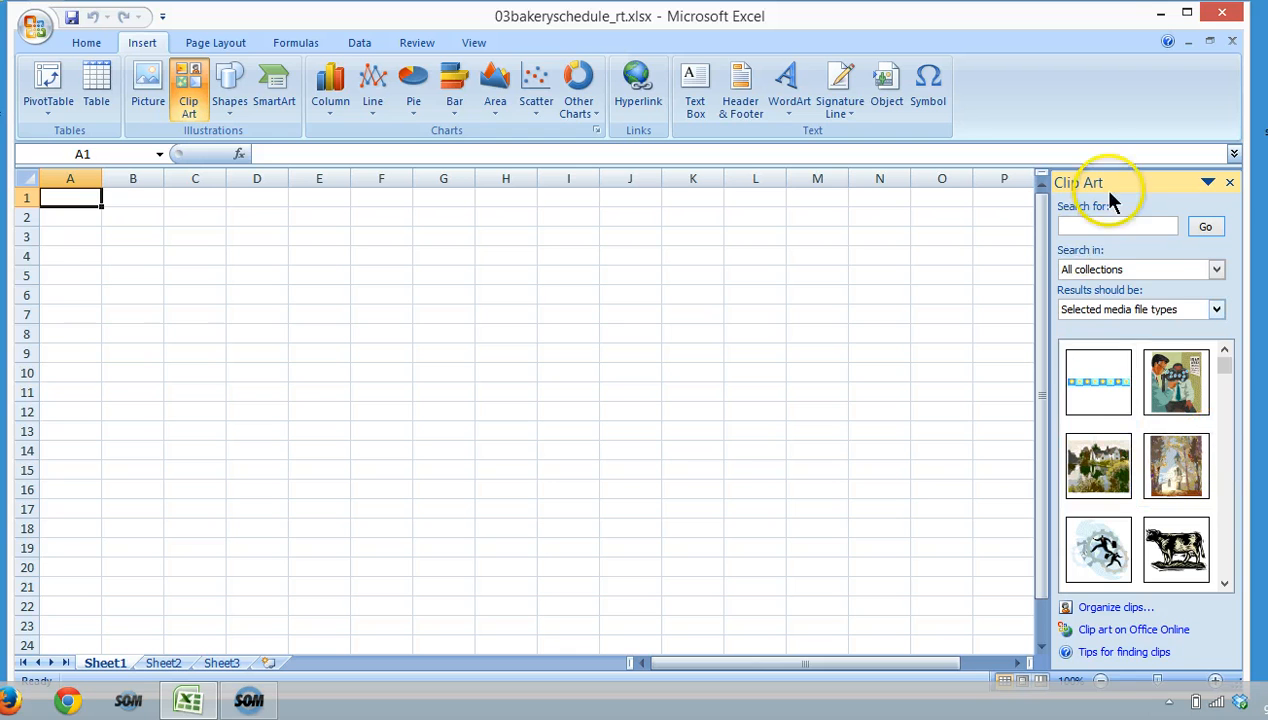
pyautogui.click(1123, 225)
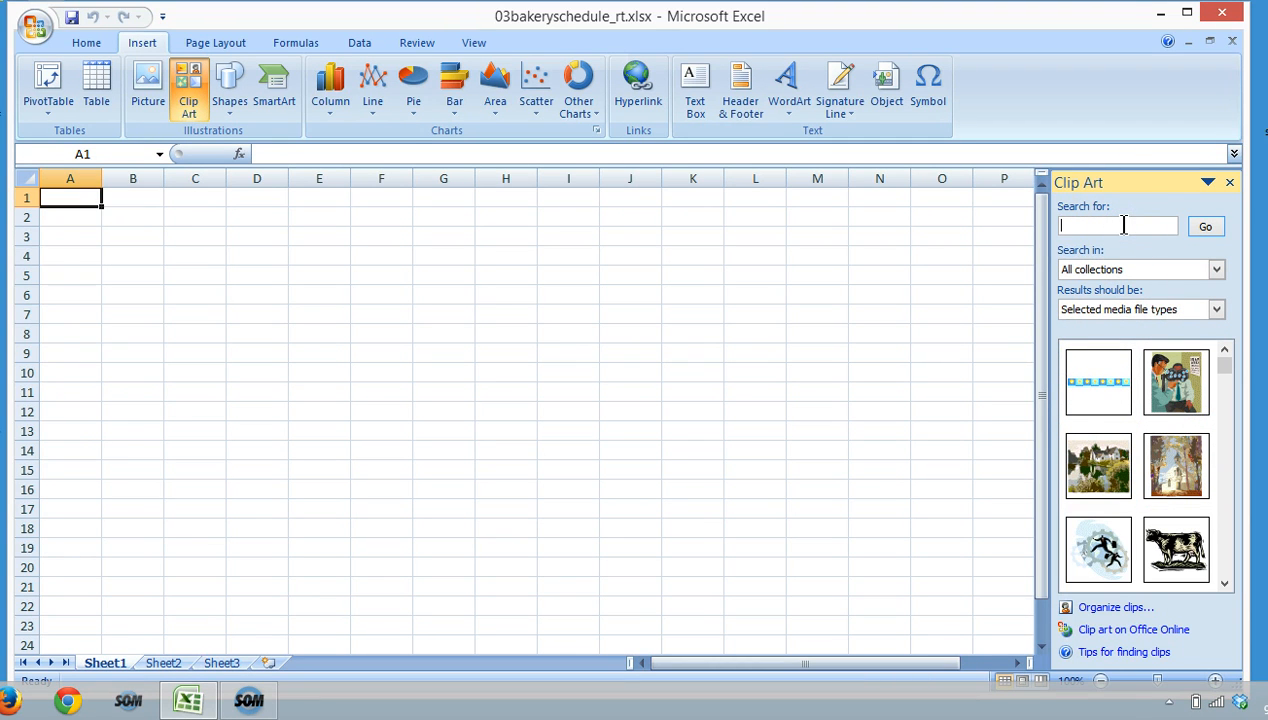
pyautogui.write('bread')
pyautogui.press('Return')
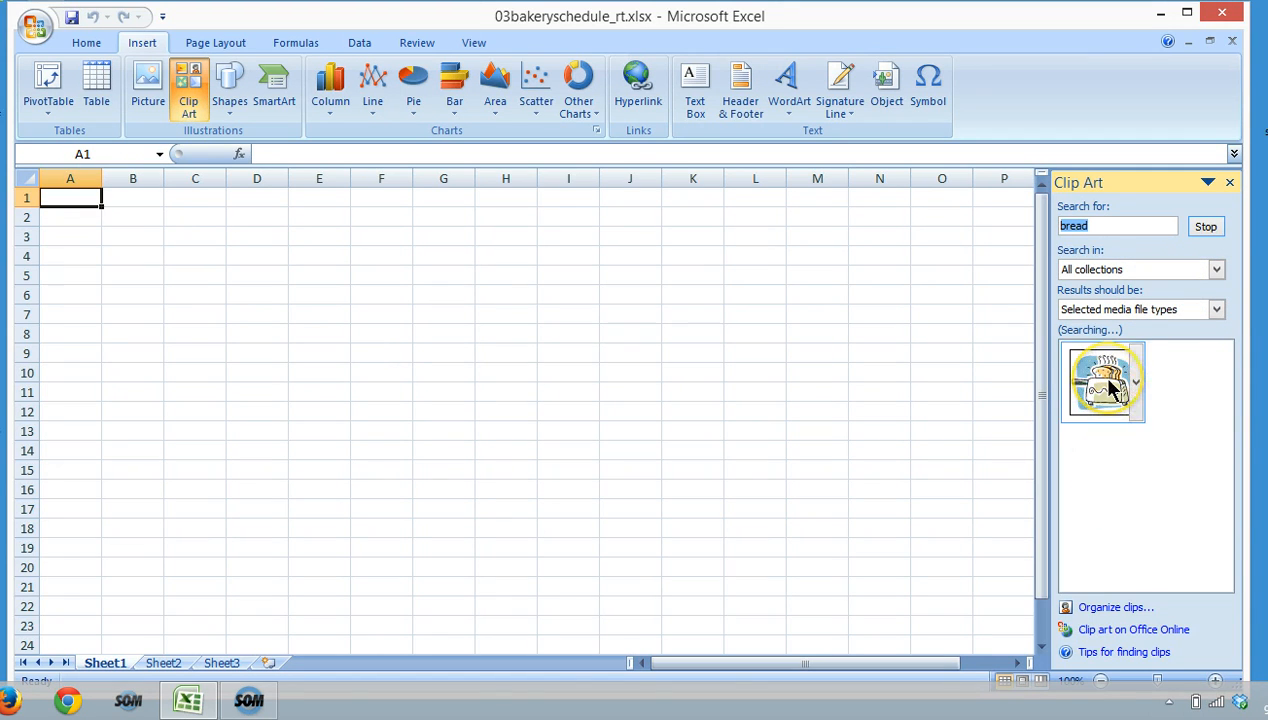
# Insert the clip art of the toaster with bread at cell A1 and shrink it slightly.
pyautogui.moveTo(1106, 388); pyautogui.dragTo(128, 260)
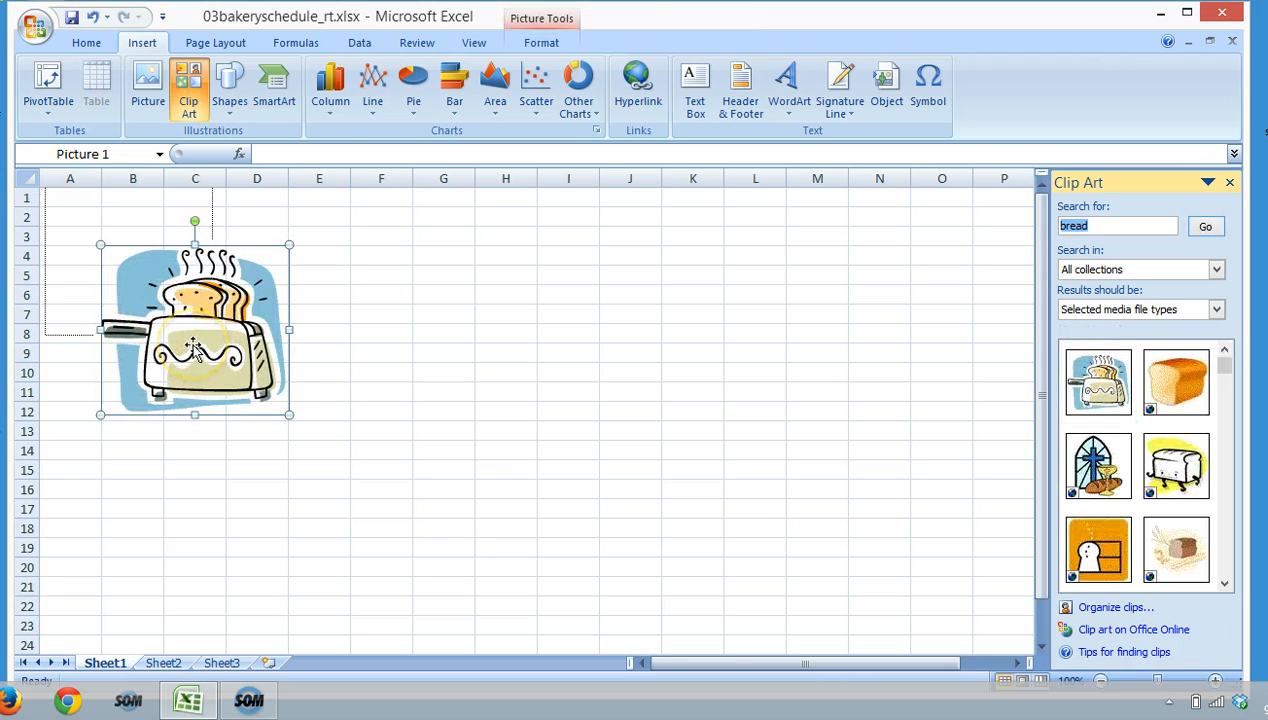
pyautogui.moveTo(195, 347); pyautogui.dragTo(133, 279)
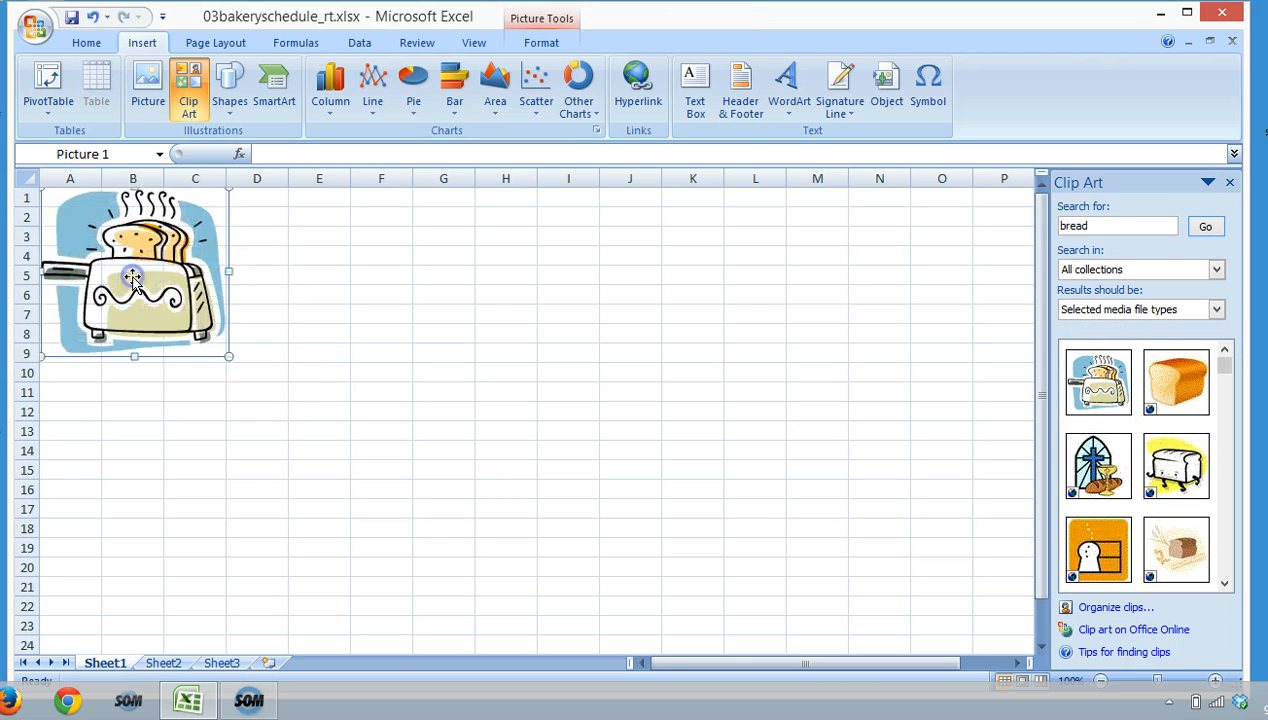
pyautogui.click(257, 372)
pyautogui.click(203, 345)
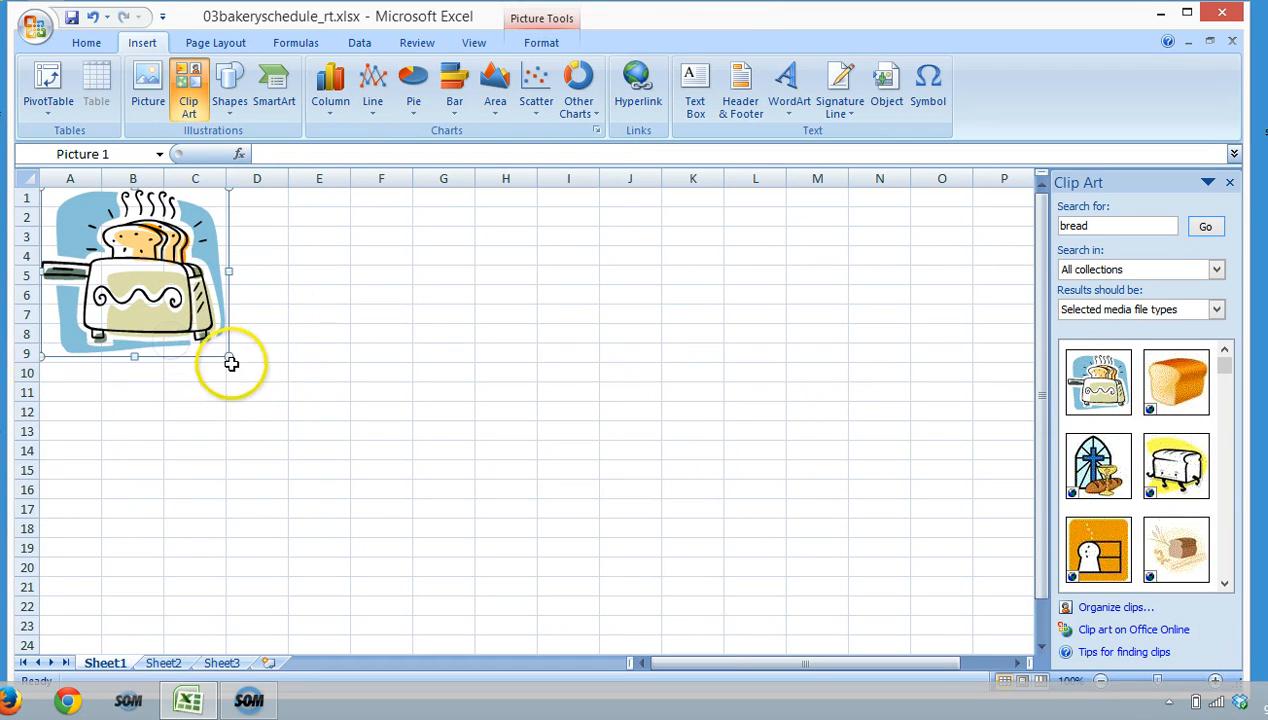
pyautogui.moveTo(229, 355); pyautogui.dragTo(221, 341)
pyautogui.click(310, 348)
# Enter Whole Grains Bread ® in A10, Bakery Schedule in A11, Date: in A12 and 7/21/2007 in B12.
pyautogui.click(86, 373)
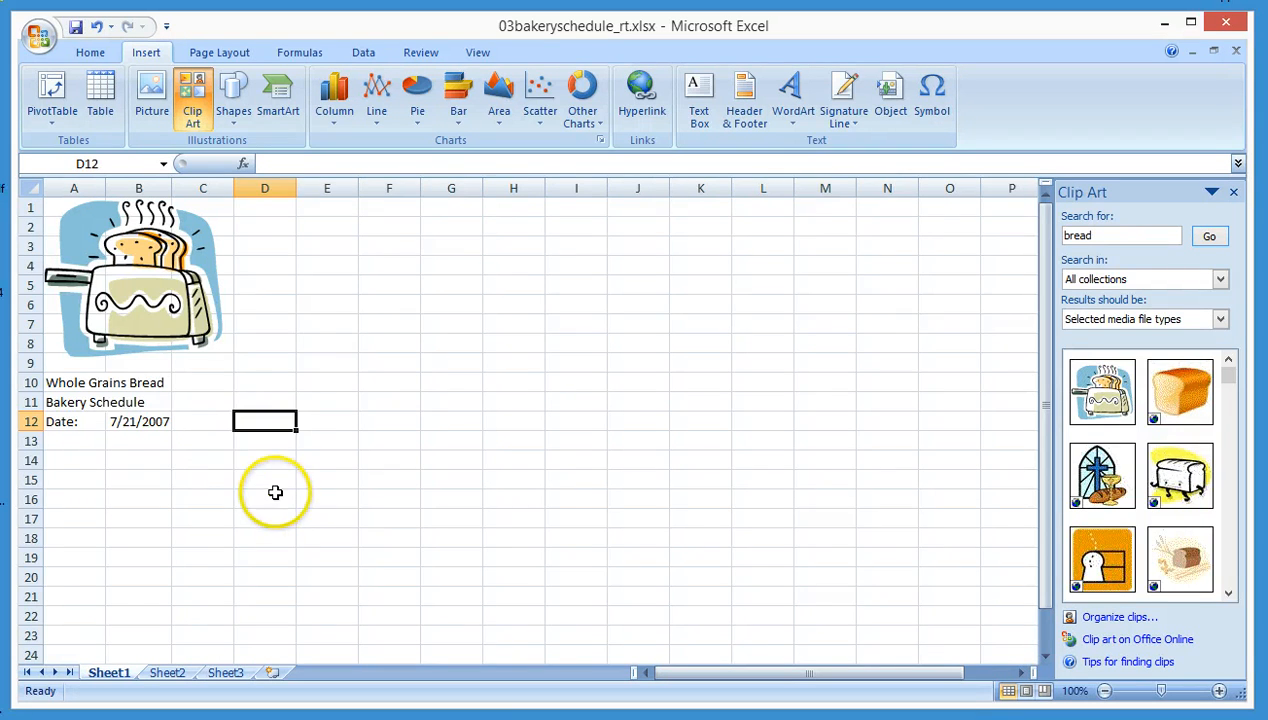
pyautogui.click(57, 380)
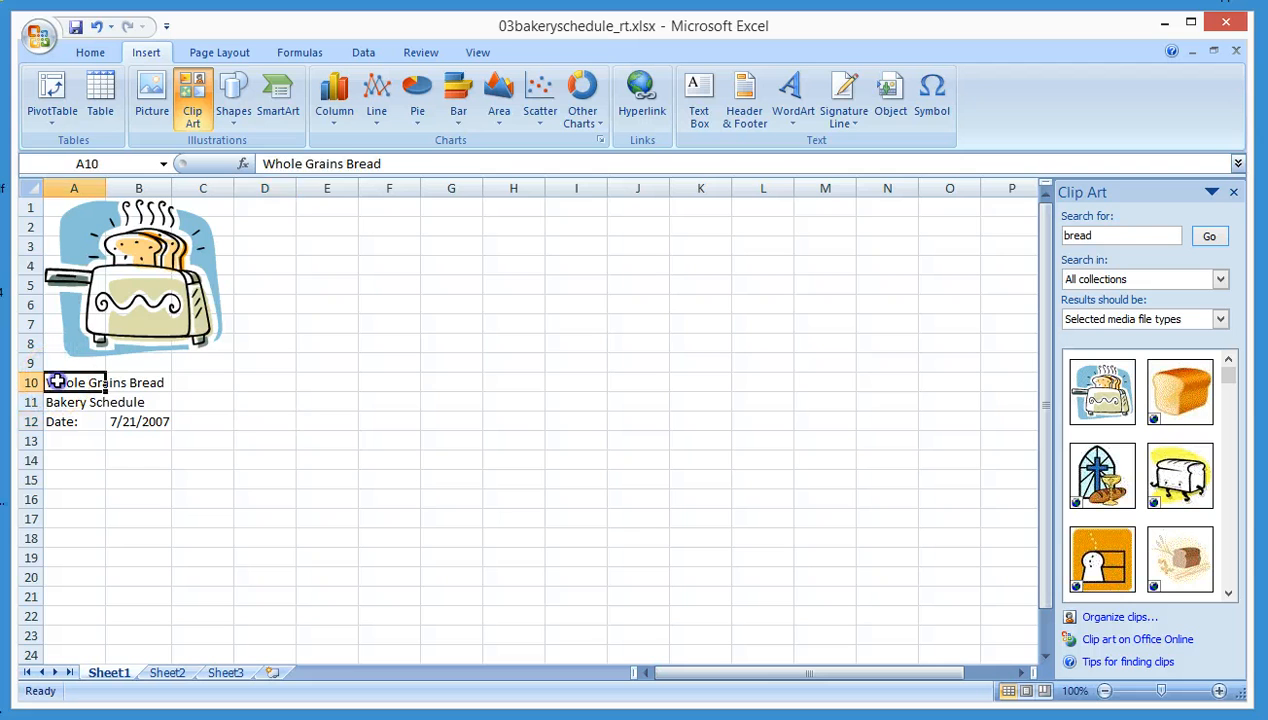
pyautogui.click(419, 163)
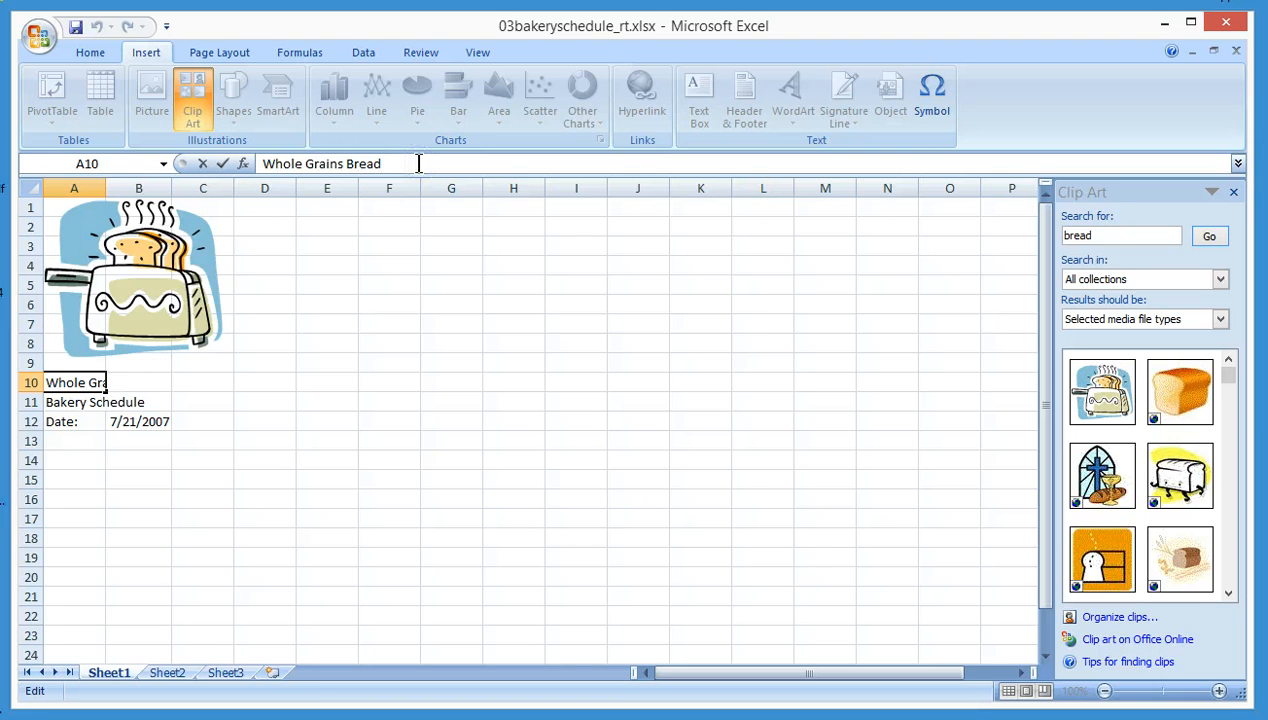
pyautogui.press('BackSpace')
pyautogui.write('(r)')
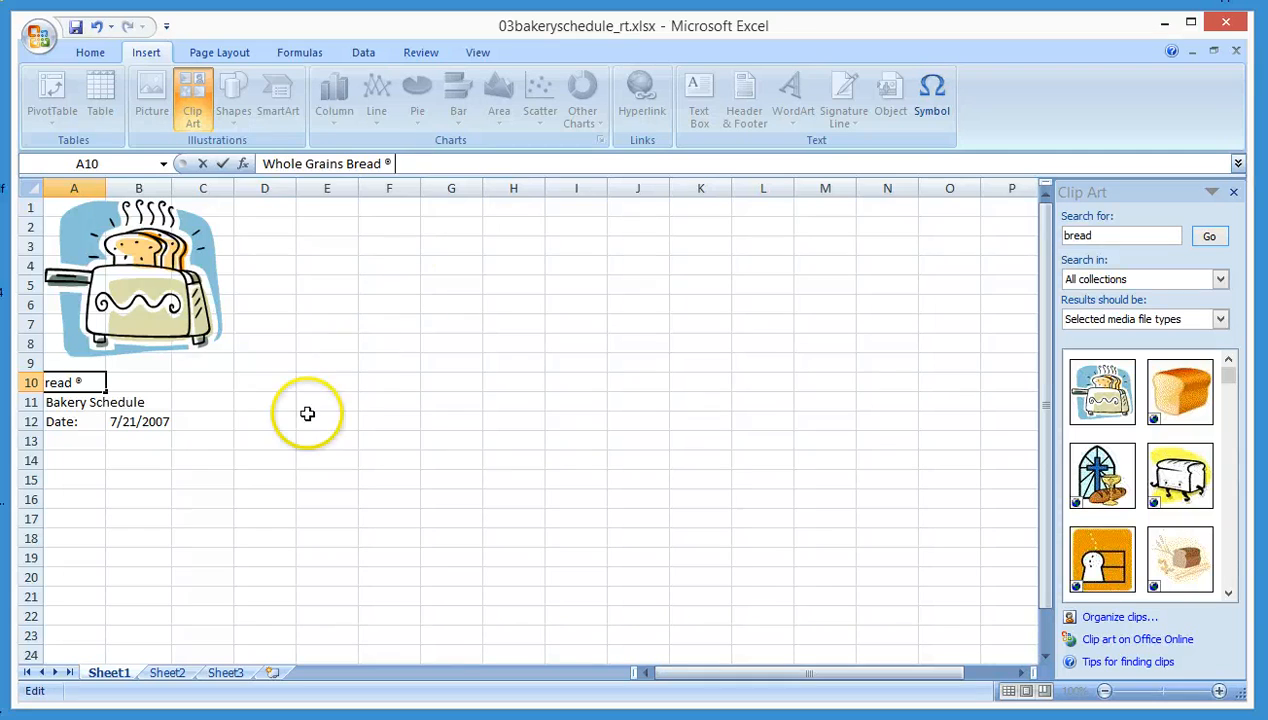
# Enter the headings Customer, Item, Qty Needed, Qty Shipped and Still Needed in C13:G13, and adjust the widths of columns C to G.
pyautogui.click(224, 445)
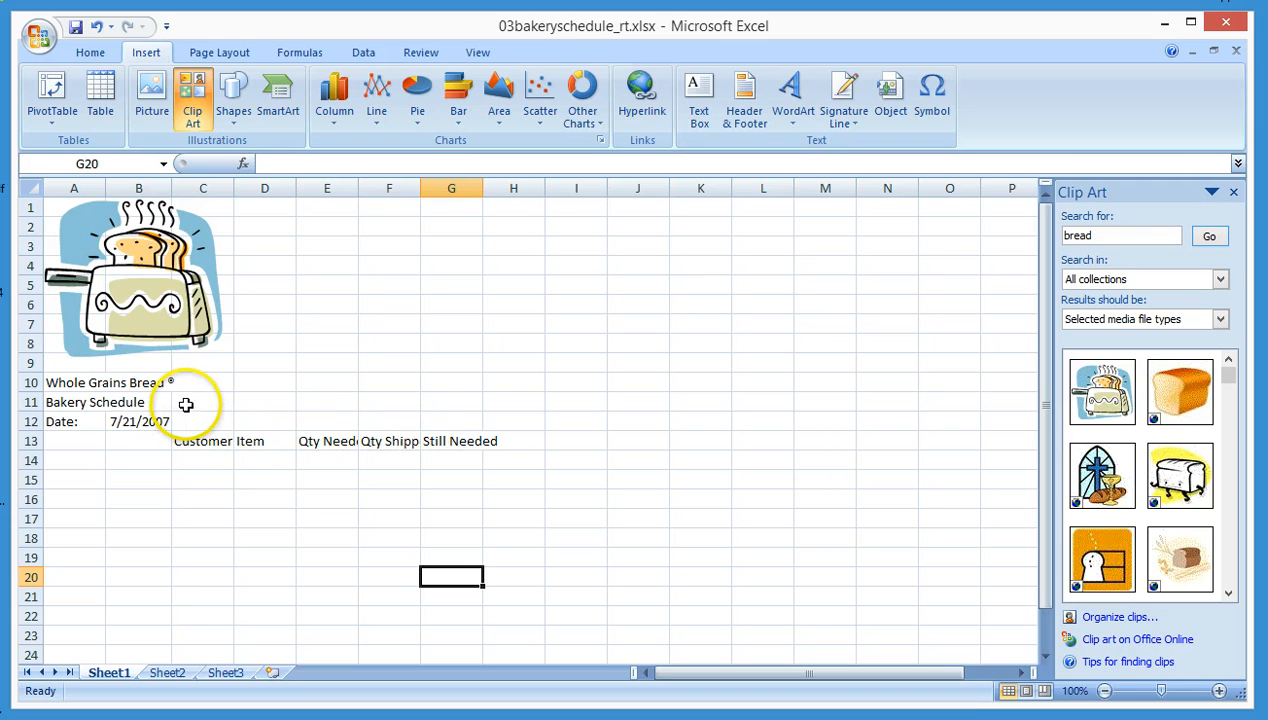
pyautogui.click(197, 187)
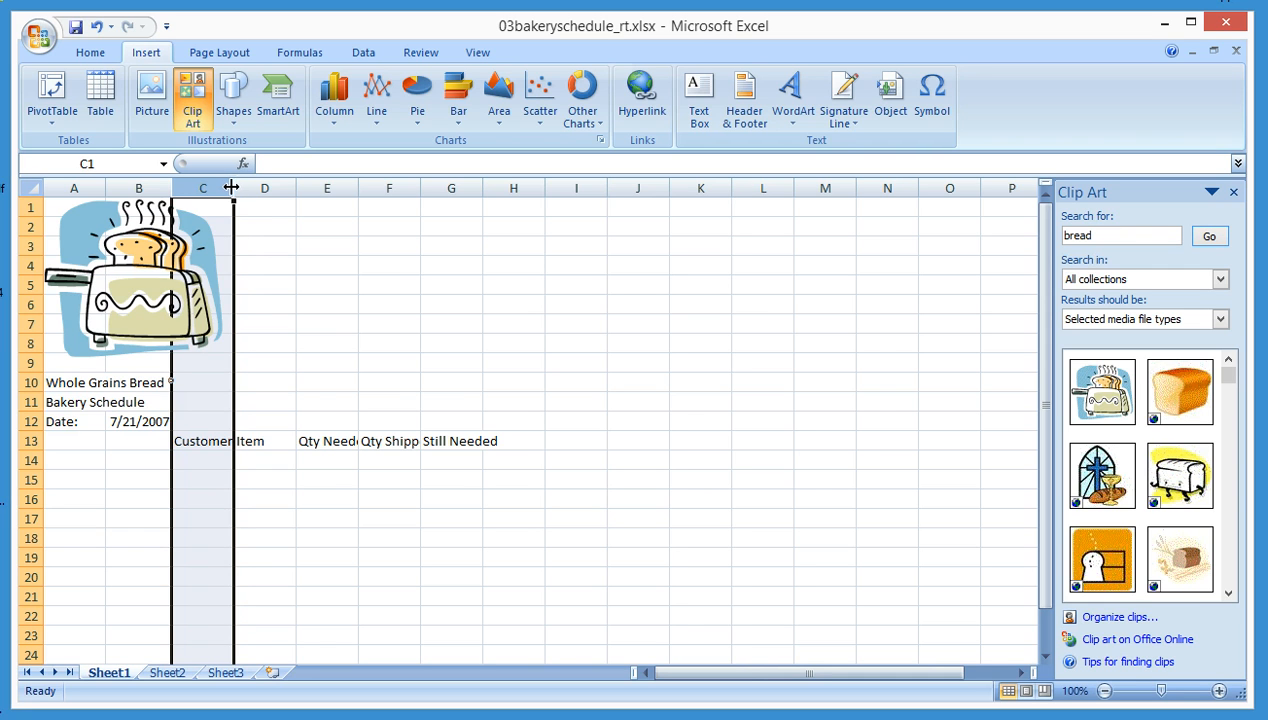
pyautogui.moveTo(231, 187); pyautogui.dragTo(236, 187)
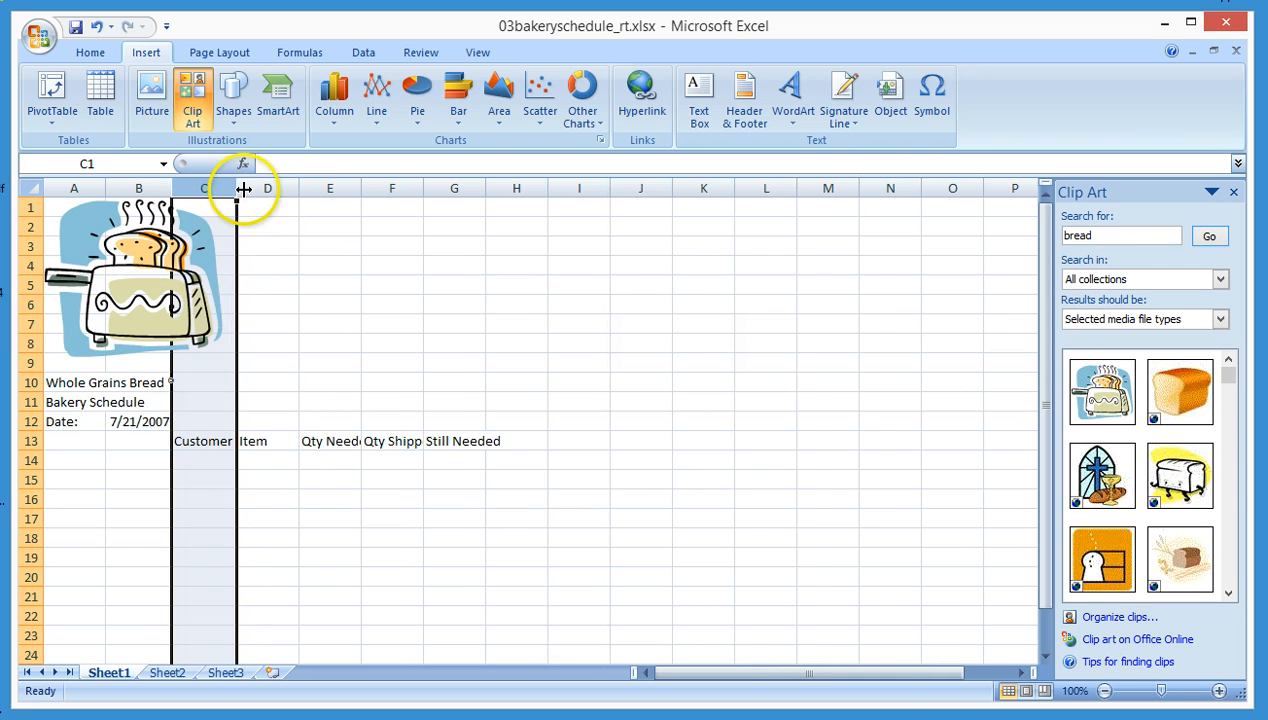
pyautogui.doubleClick(296, 189)
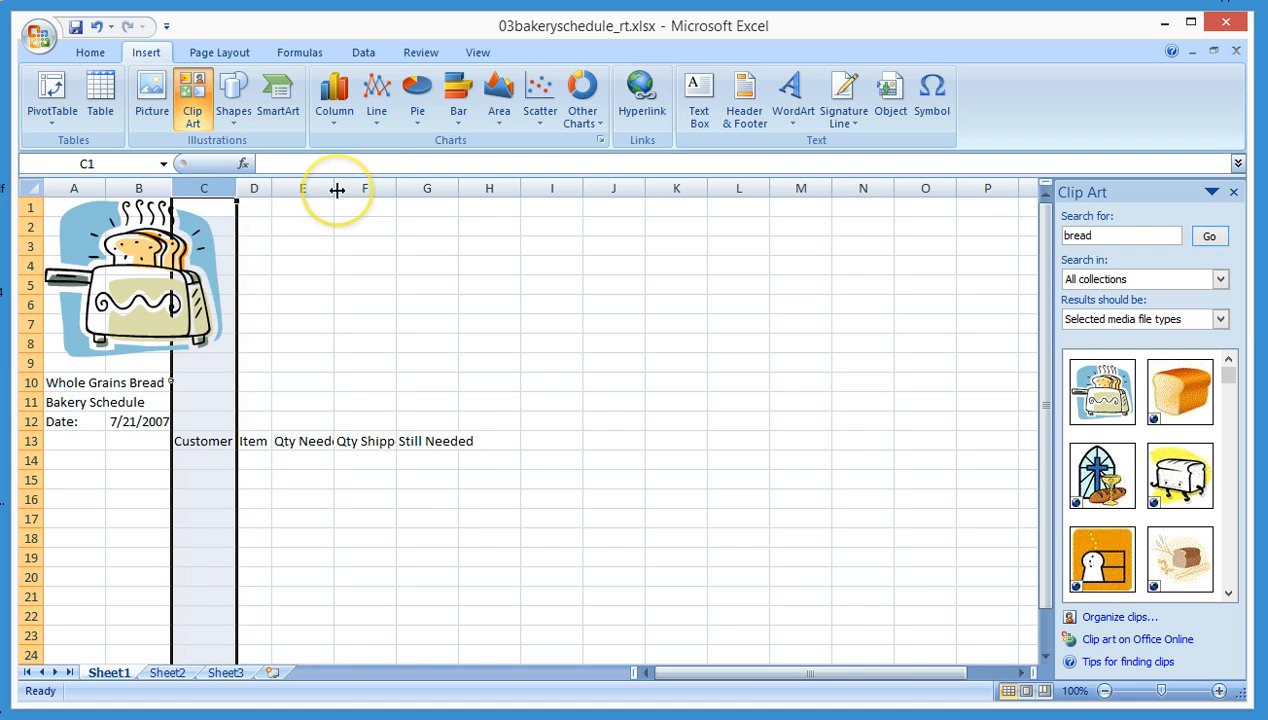
pyautogui.doubleClick(337, 189)
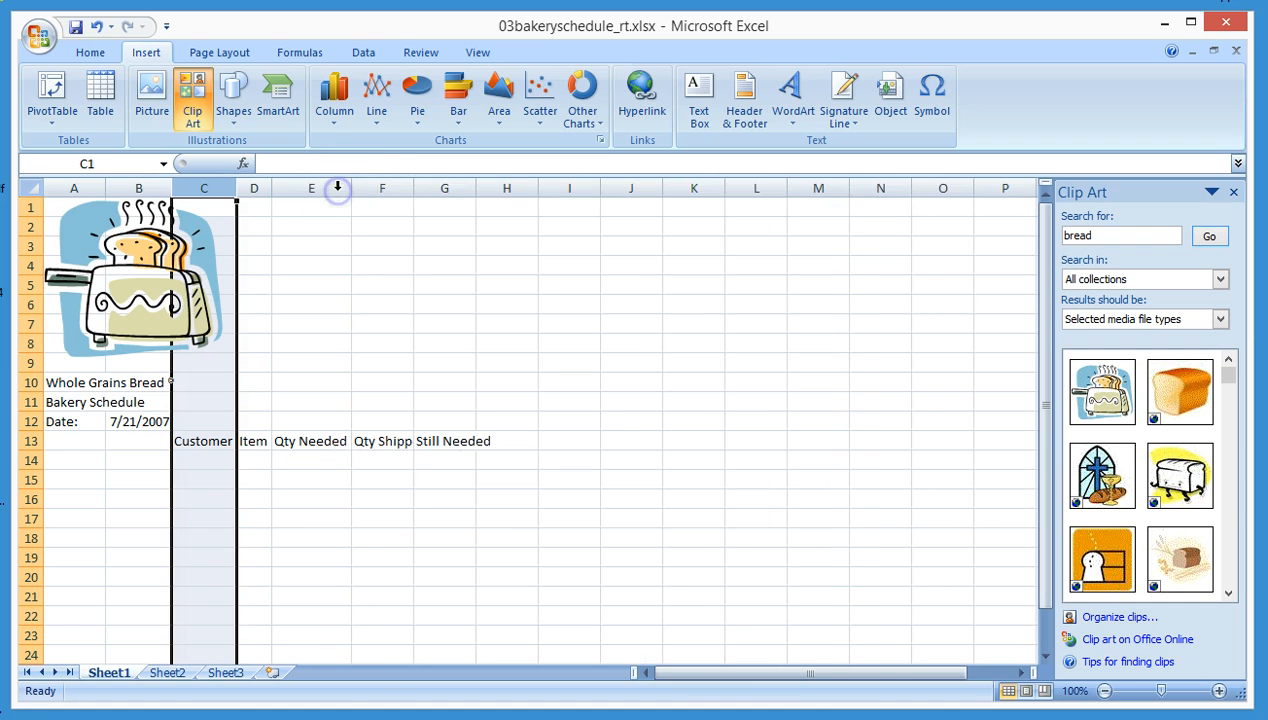
pyautogui.doubleClick(411, 189)
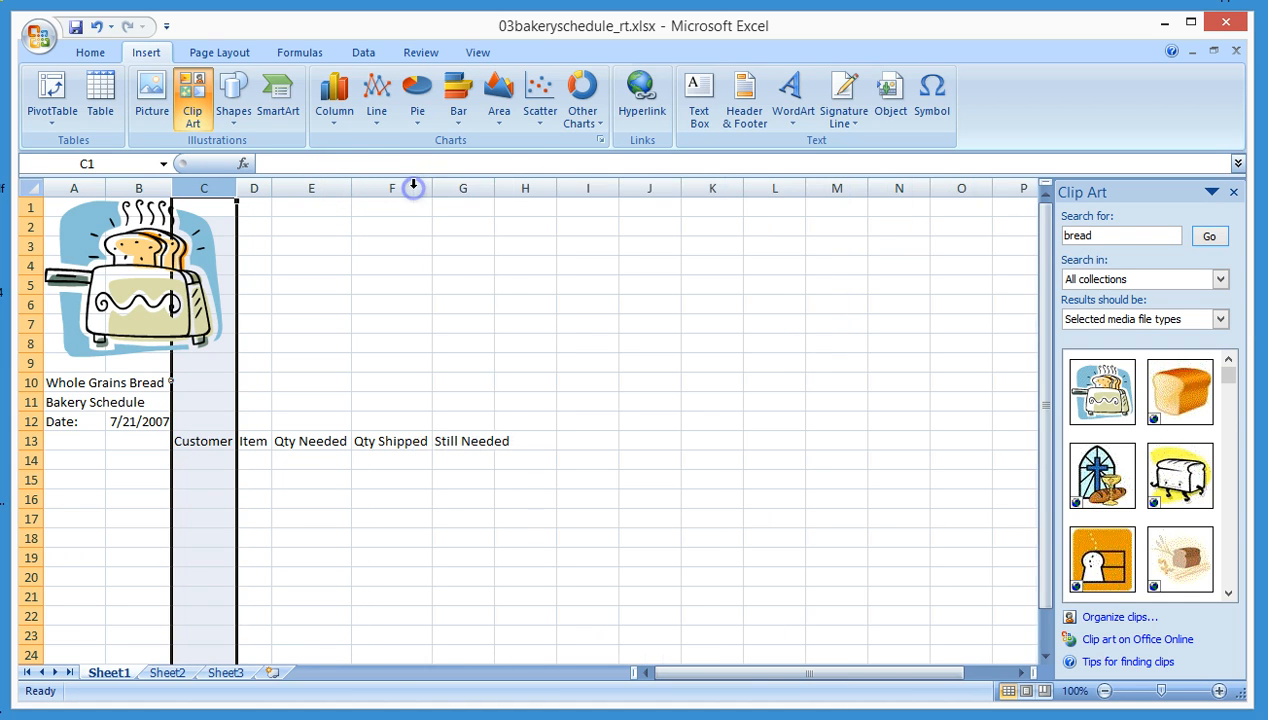
pyautogui.doubleClick(496, 189)
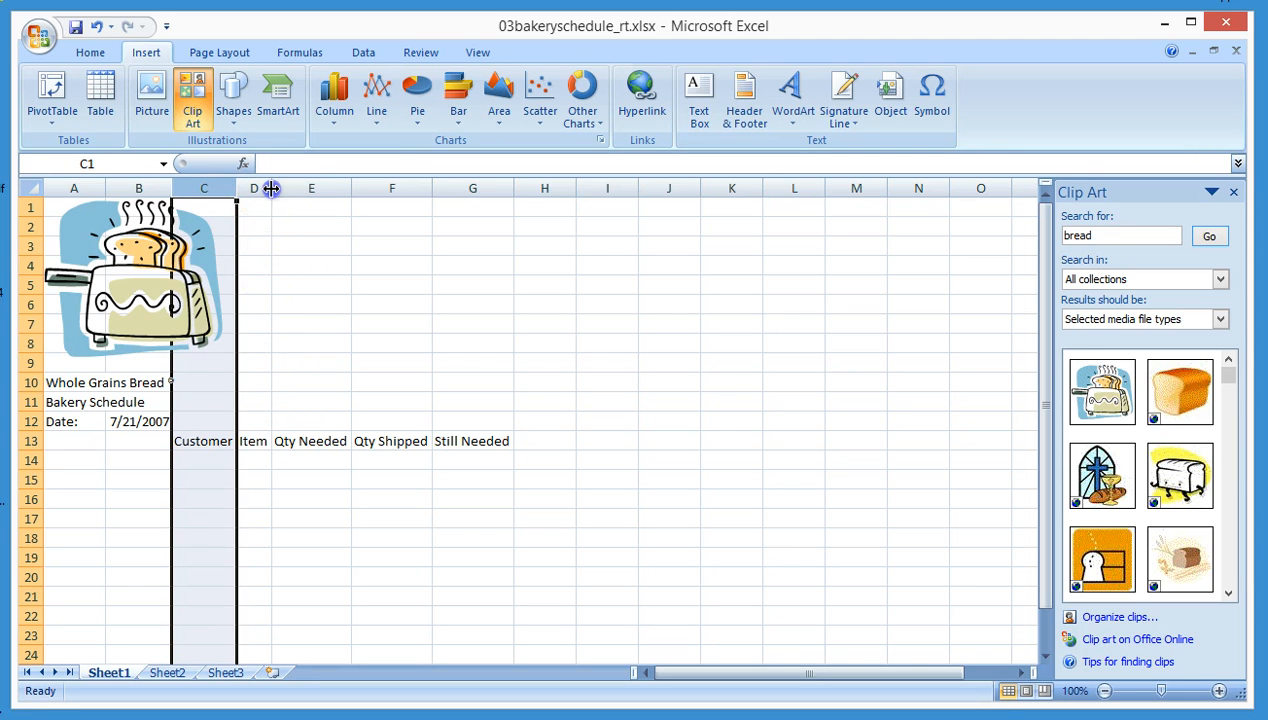
pyautogui.moveTo(270, 188); pyautogui.dragTo(270, 188)
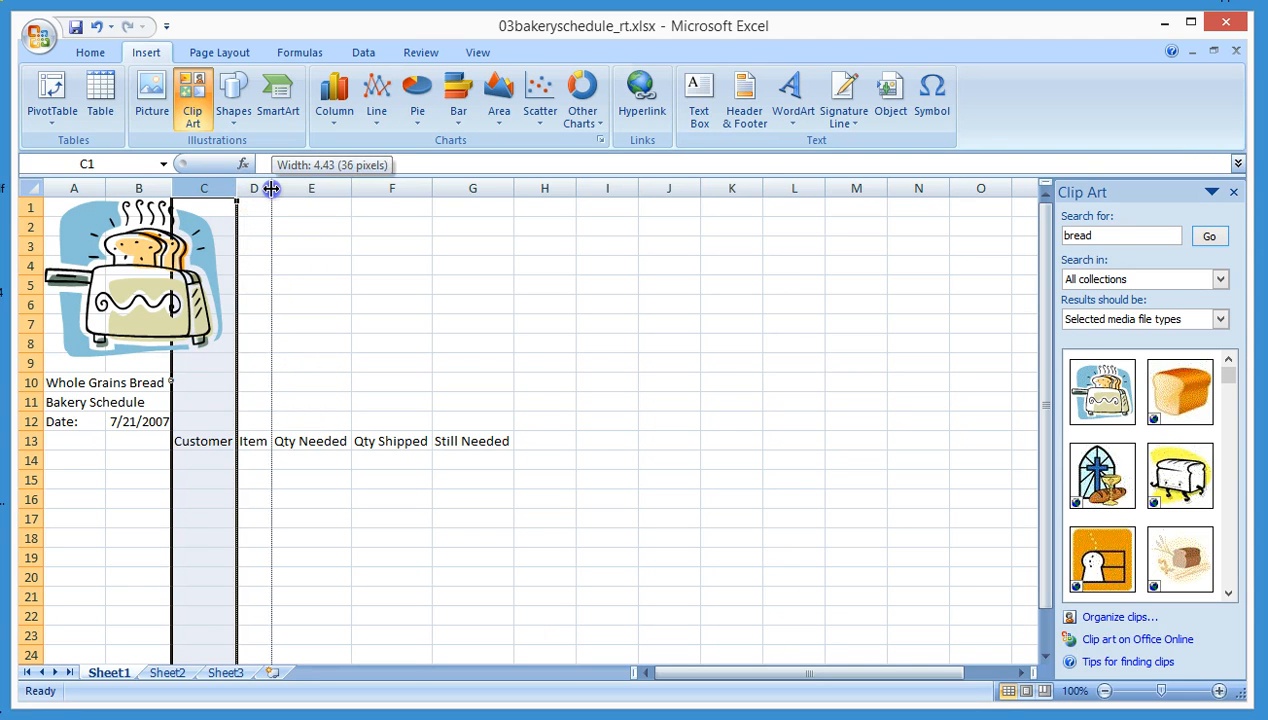
pyautogui.moveTo(270, 188); pyautogui.dragTo(302, 188)
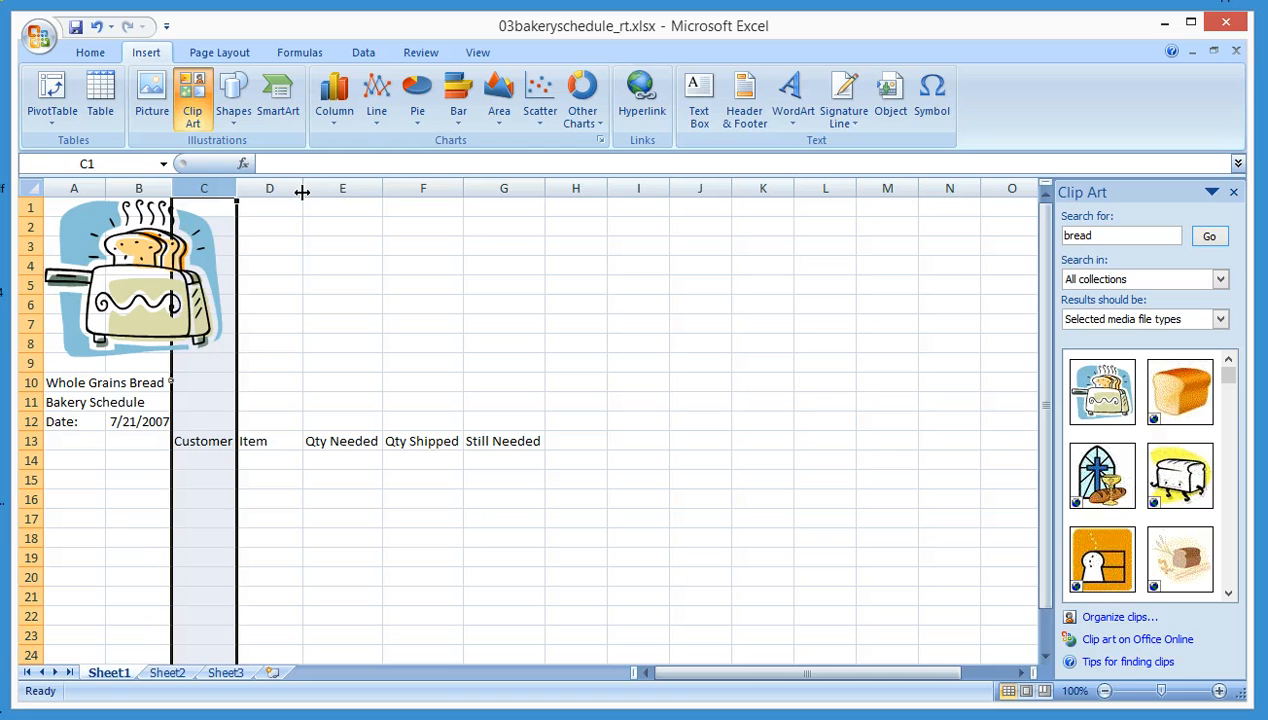
pyautogui.click(333, 479)
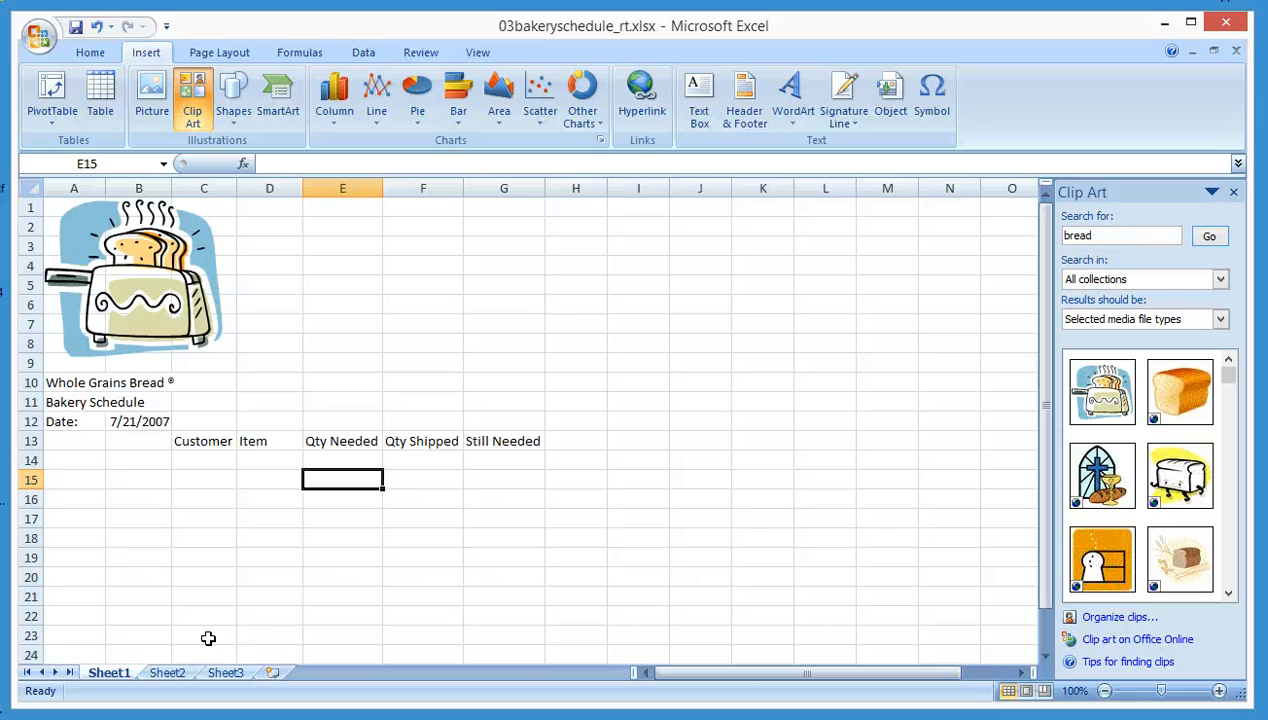
pyautogui.click(207, 481)
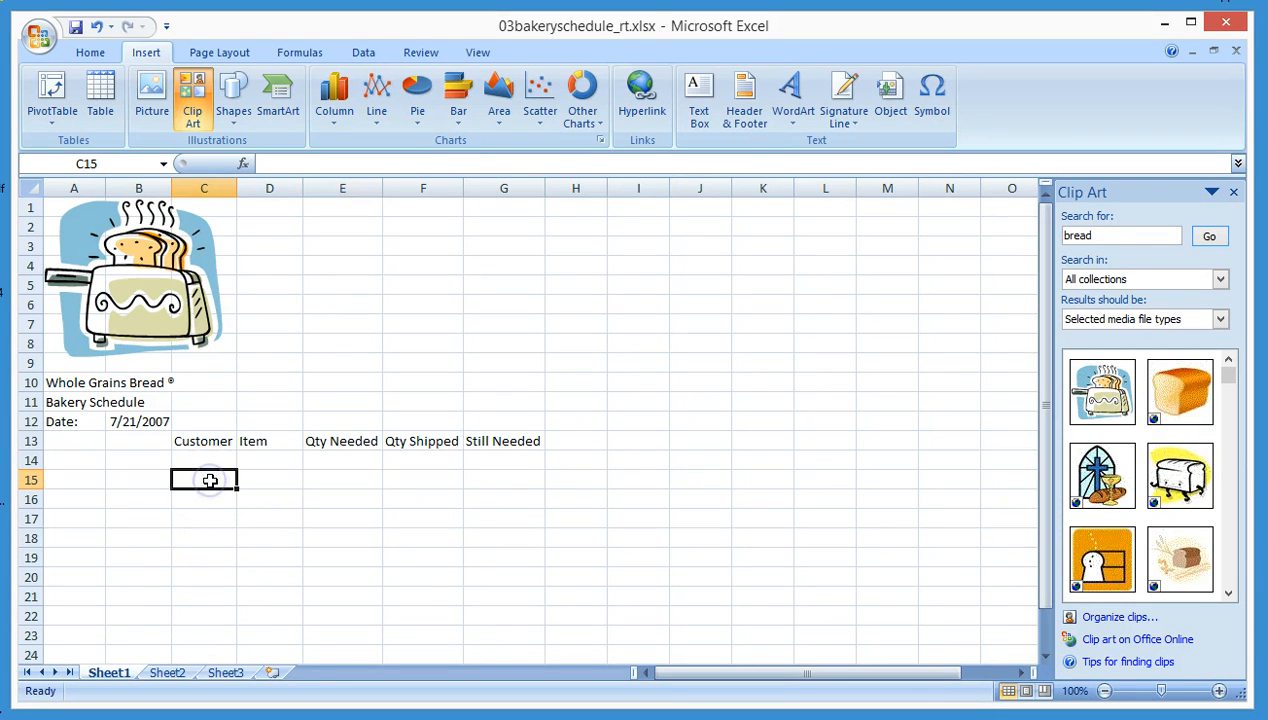
pyautogui.rightClick(210, 485)
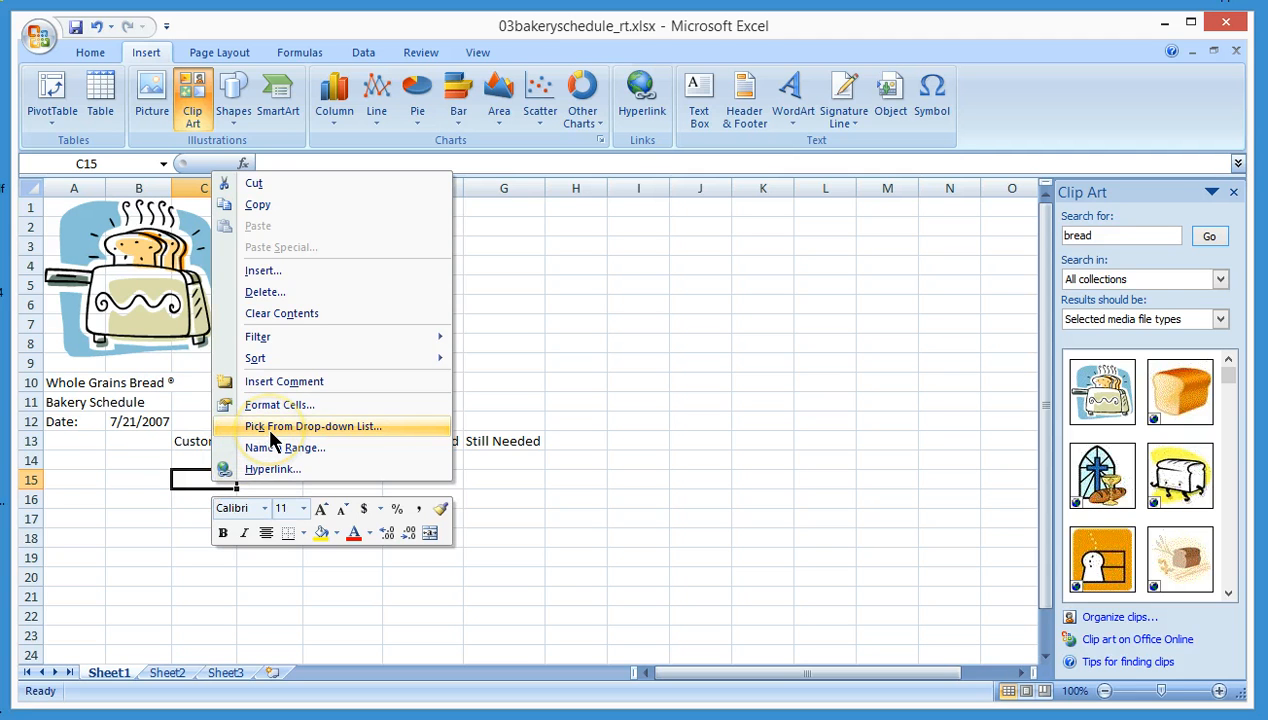
pyautogui.click(185, 455)
# Fill the Customer cells C14:C29 with the sixteen business names from Café Latte to Green Street Market, and widen column C to fit.
pyautogui.click(185, 455)
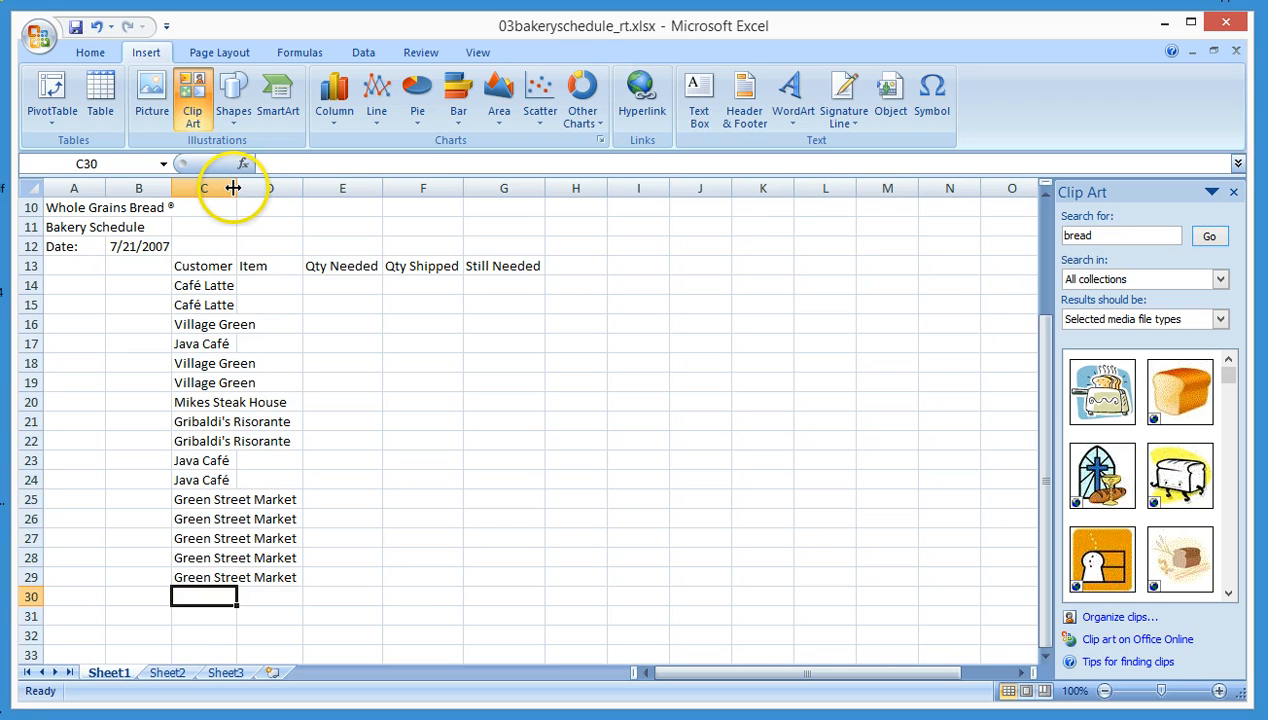
pyautogui.moveTo(238, 188); pyautogui.dragTo(311, 190)
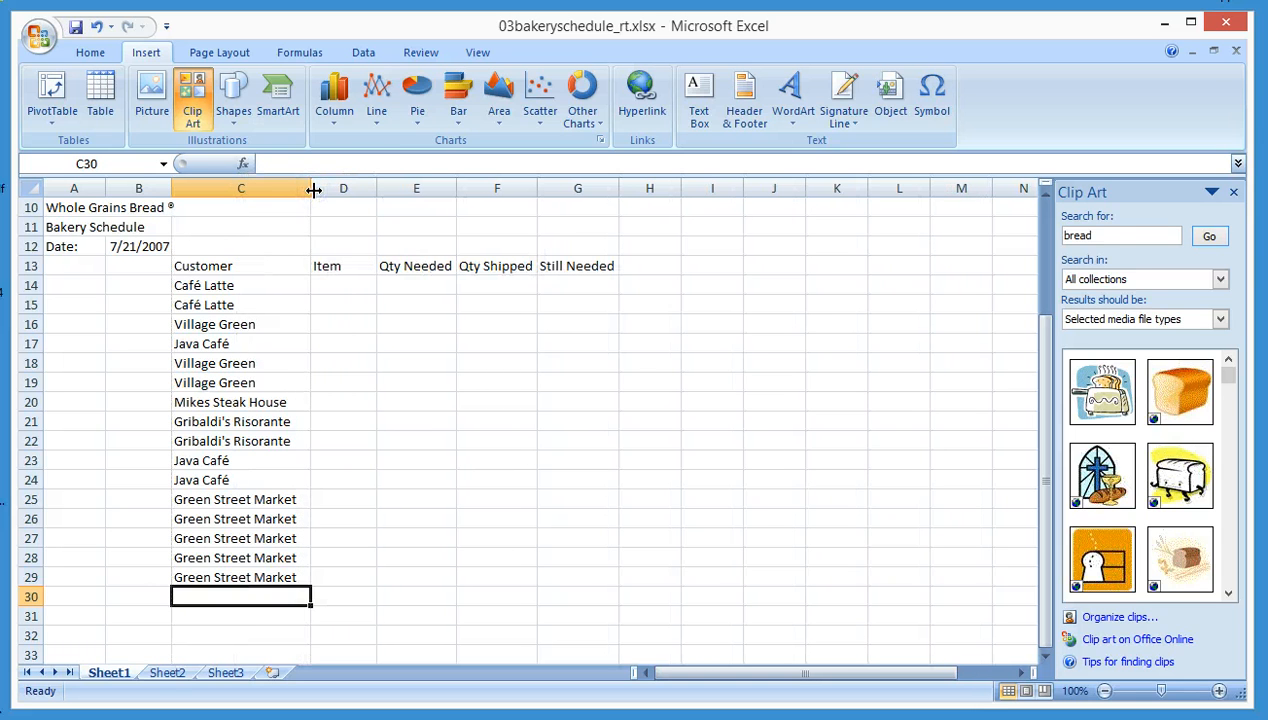
# Fill the Item cells D14:D29 with the sixteen bakery items from "Bagels, various" to Rolls, and widen column D to fit.
pyautogui.click(333, 292)
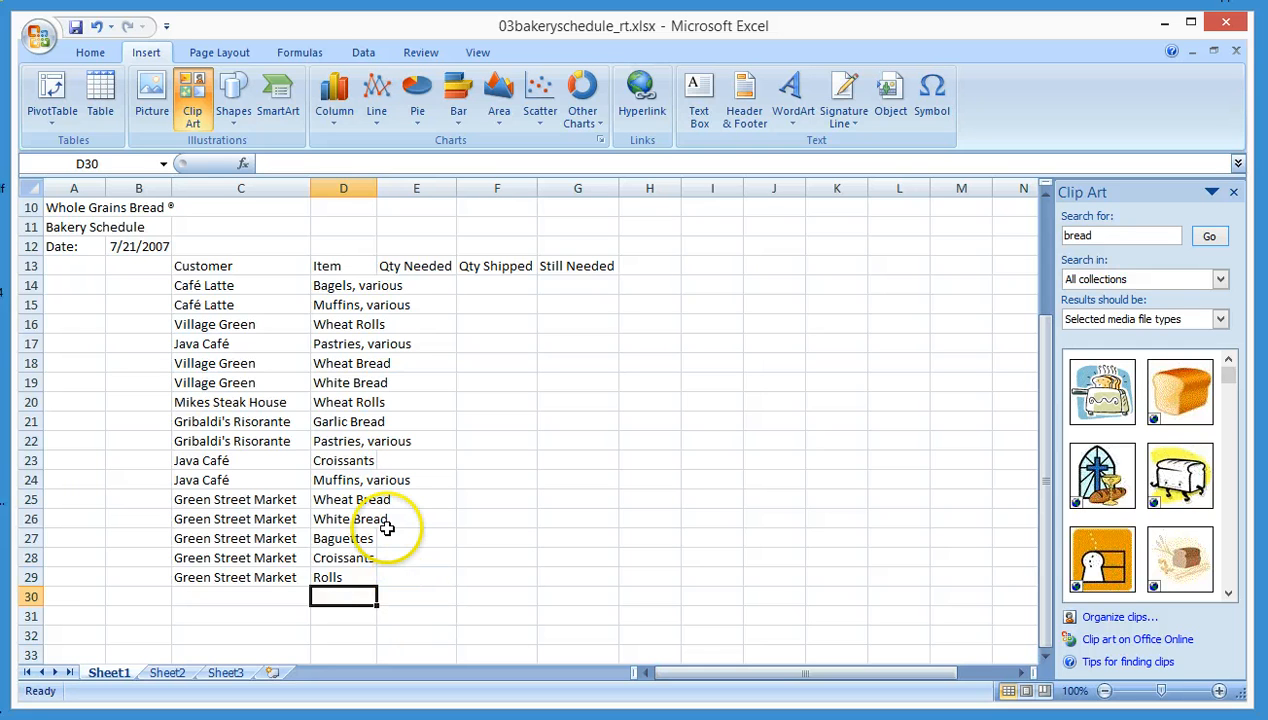
pyautogui.doubleClick(376, 191)
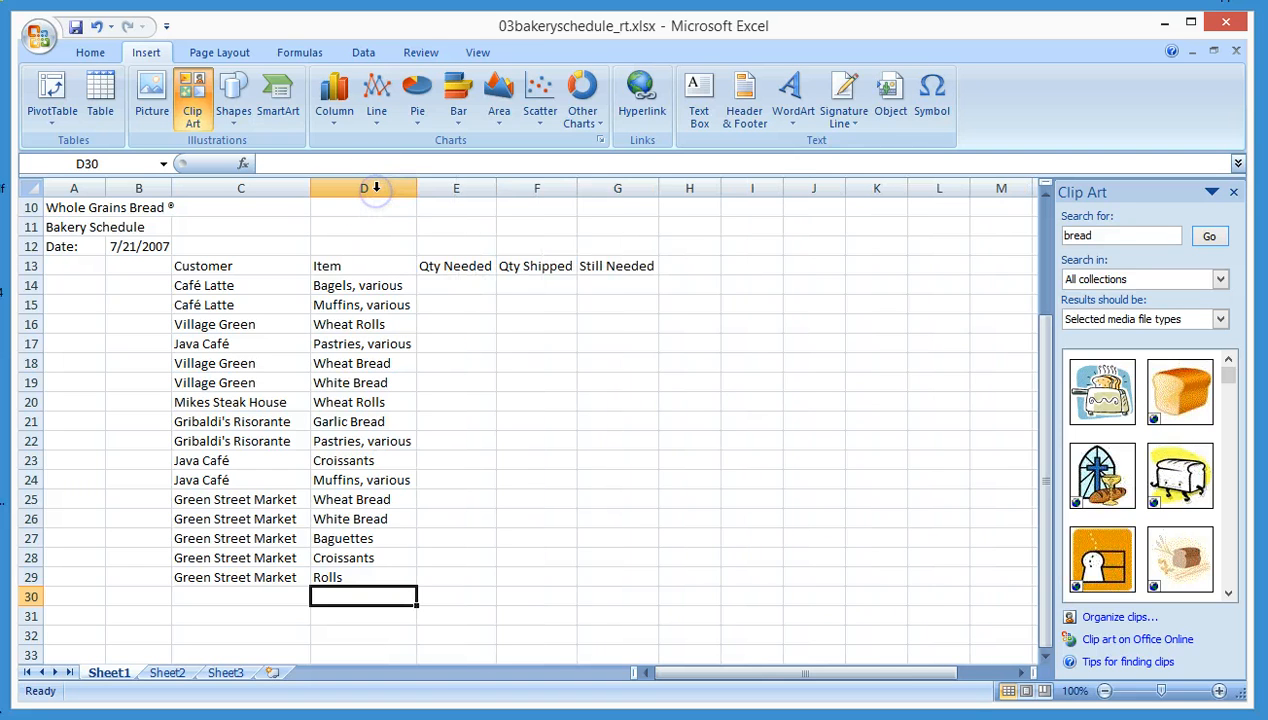
pyautogui.moveTo(410, 190); pyautogui.dragTo(431, 197)
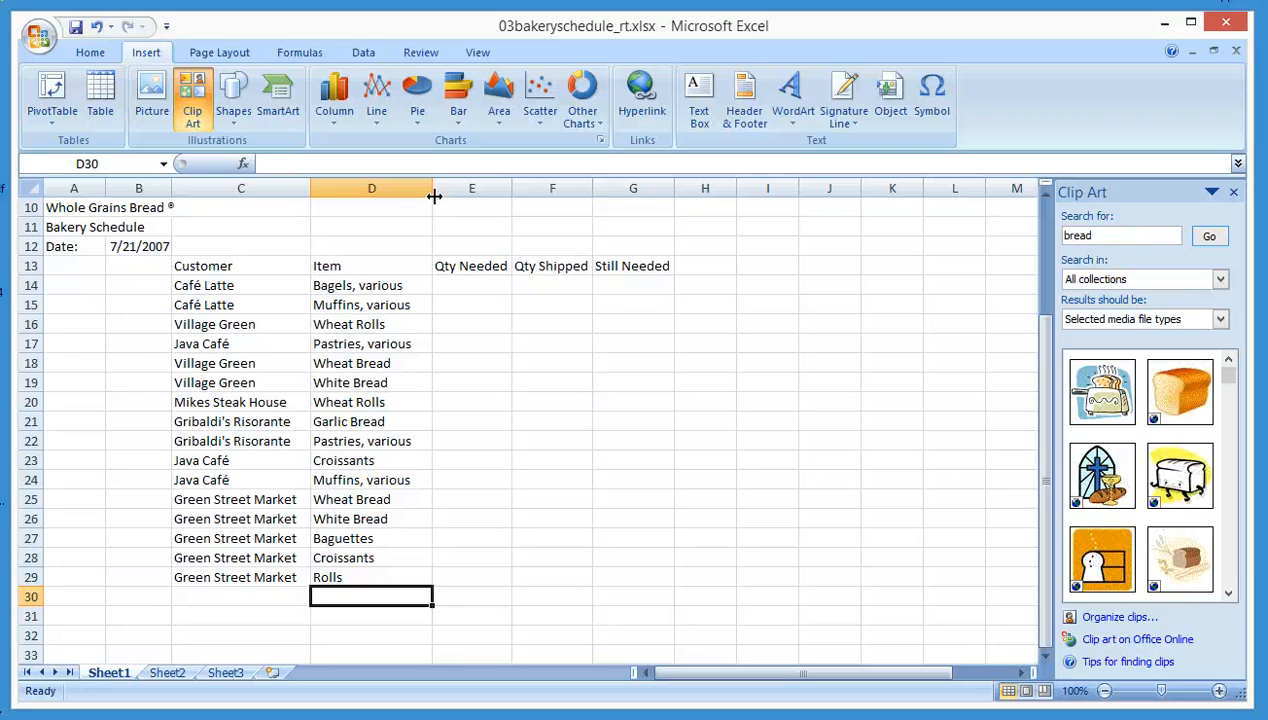
# Enter 25, 50, 50, 25, 20, 12, 1875, 100, 85, 75, 75, 325, 325, 200, 150, 150 as Qty Needed in E14:E29 and close Clip Art.
pyautogui.click(472, 285)
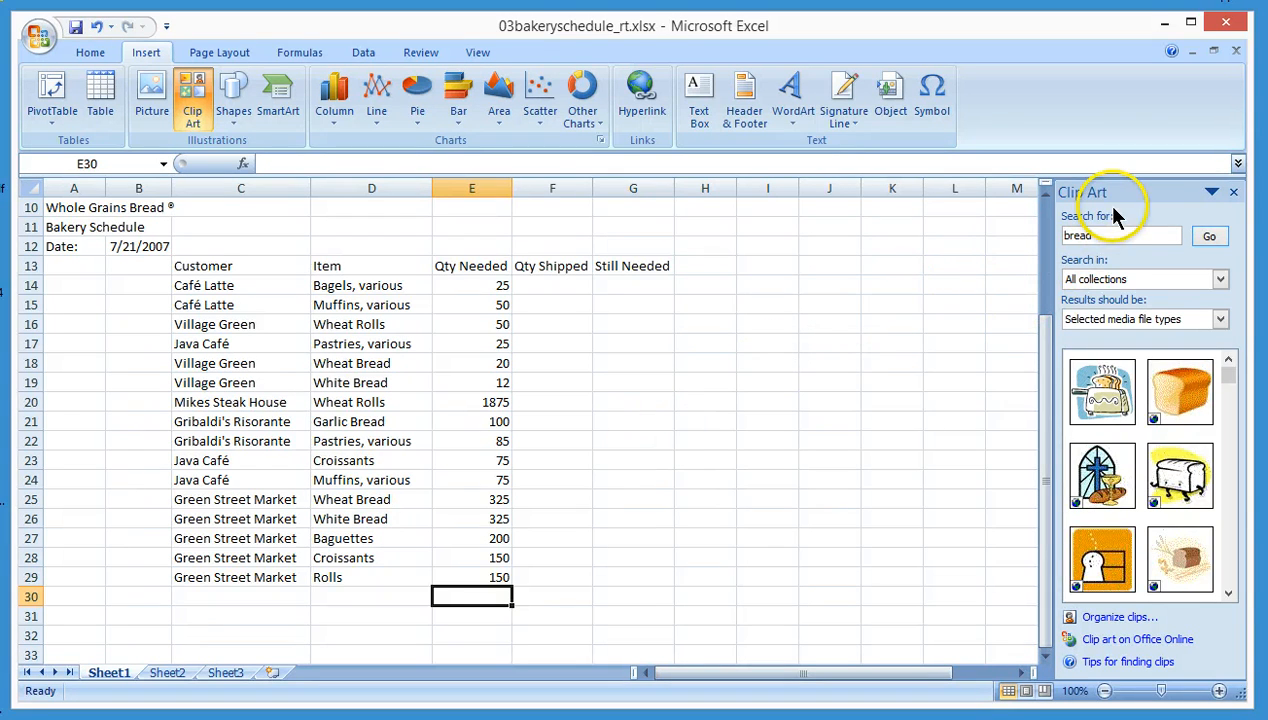
pyautogui.click(1233, 195)
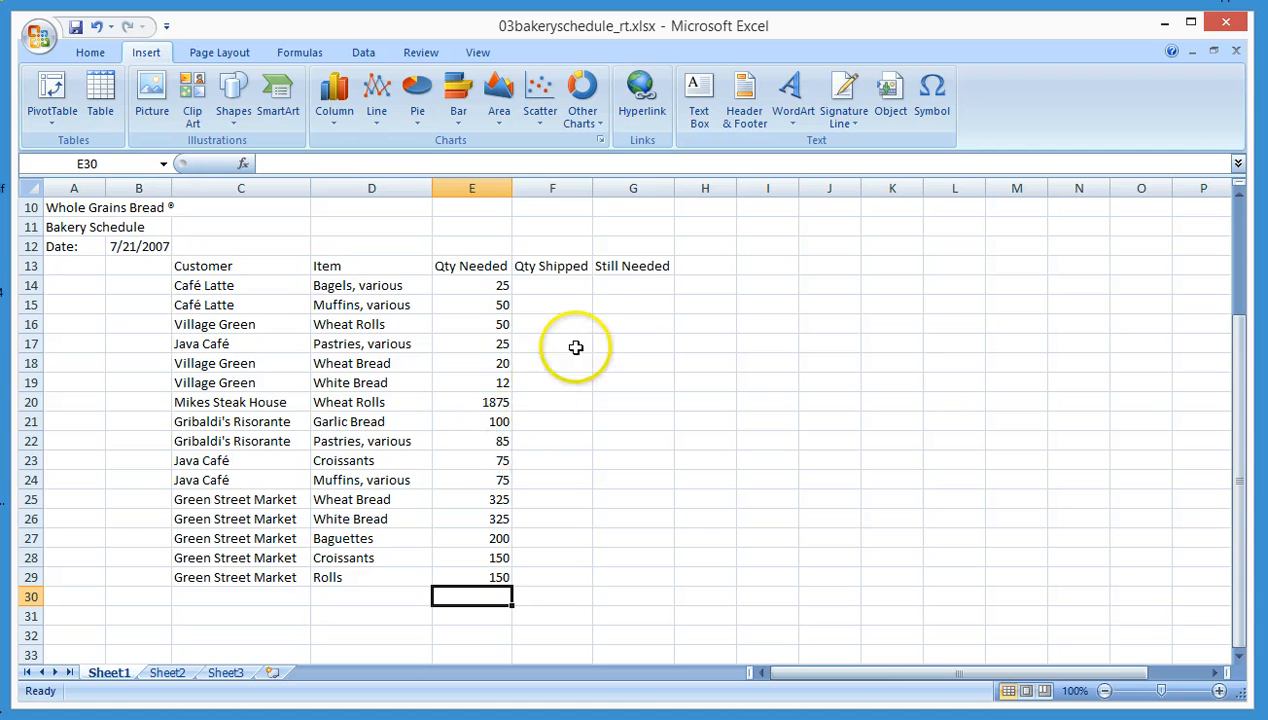
# Enter the formula =E14-F14 in the first Still Needed cell, G14.
pyautogui.click(622, 289)
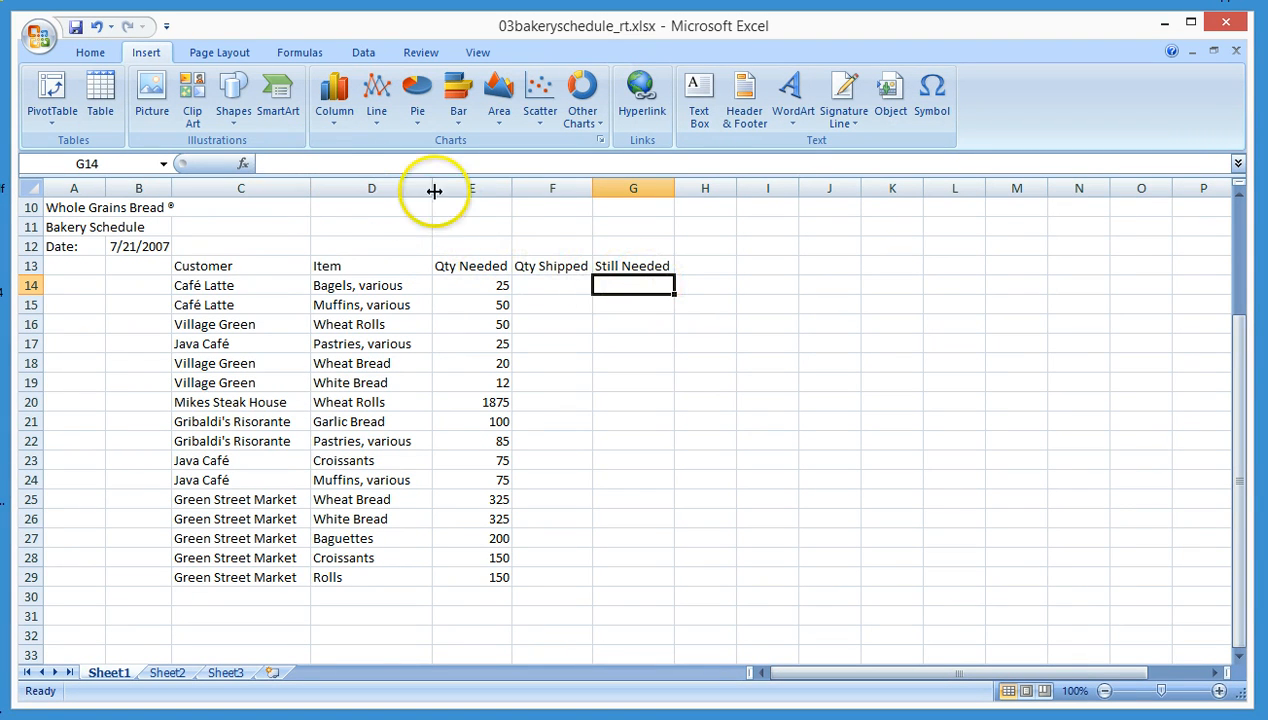
pyautogui.click(381, 167)
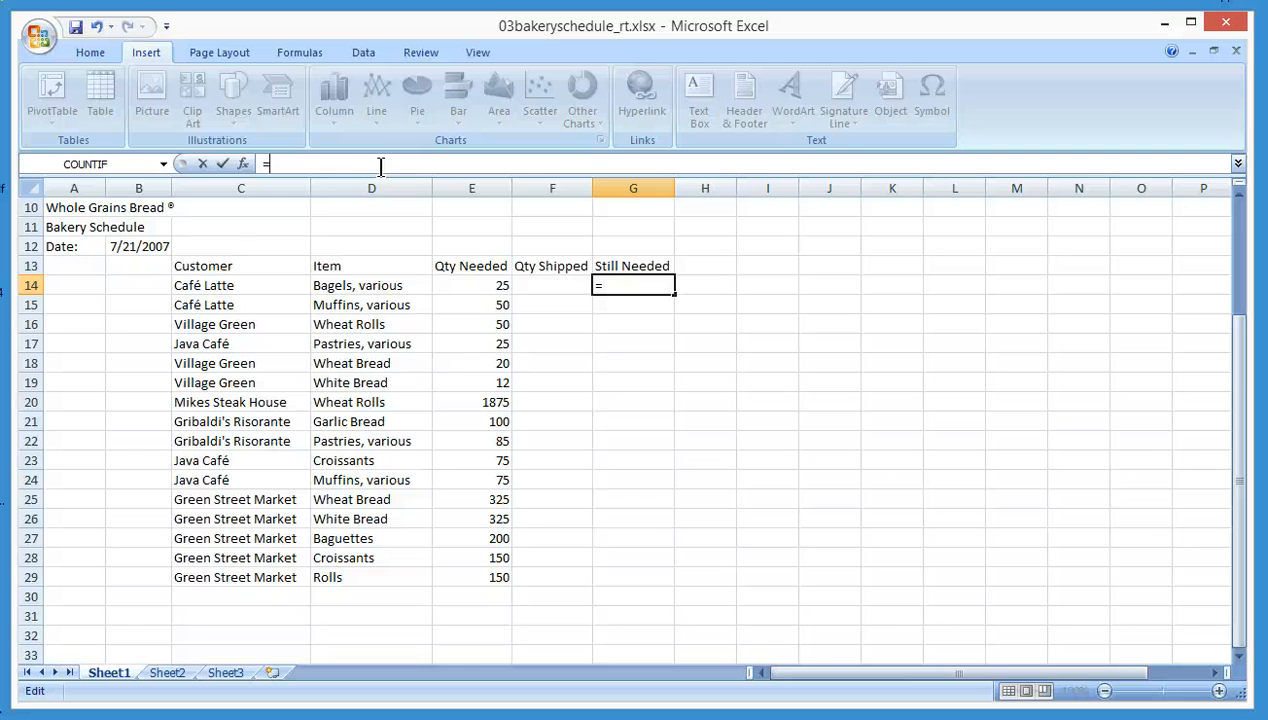
pyautogui.click(484, 285)
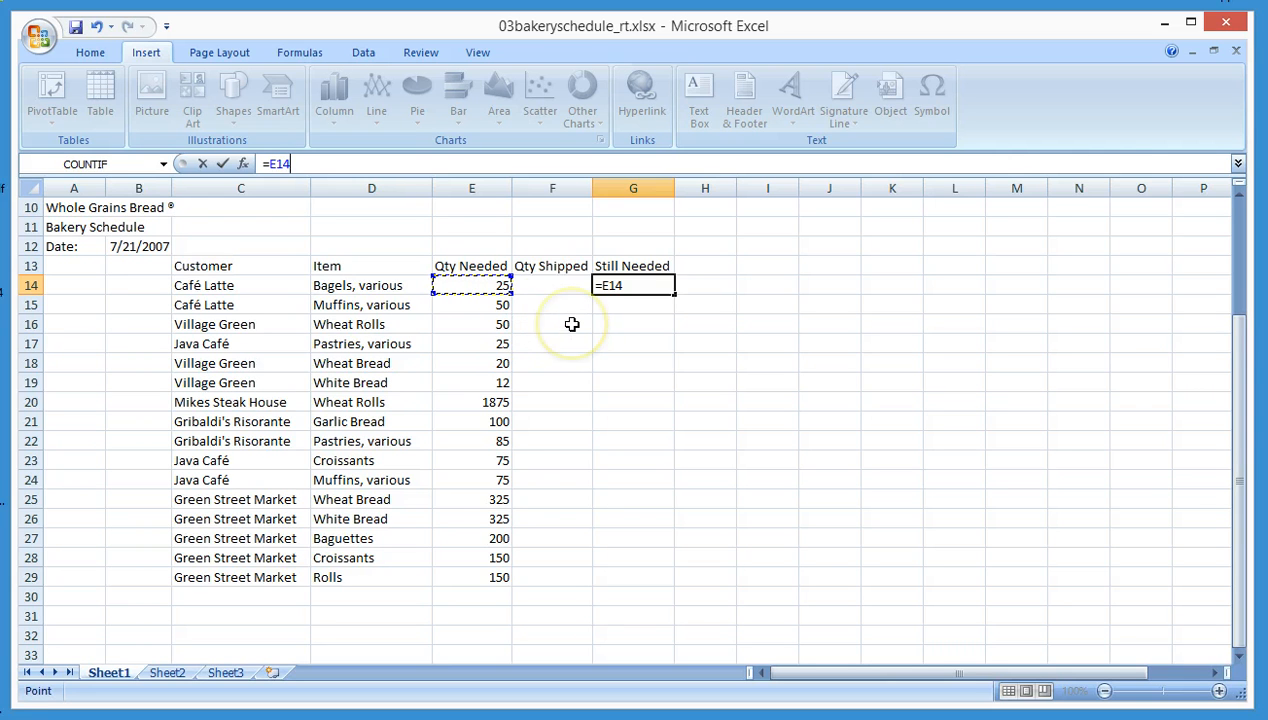
pyautogui.write('-')
pyautogui.click(556, 286)
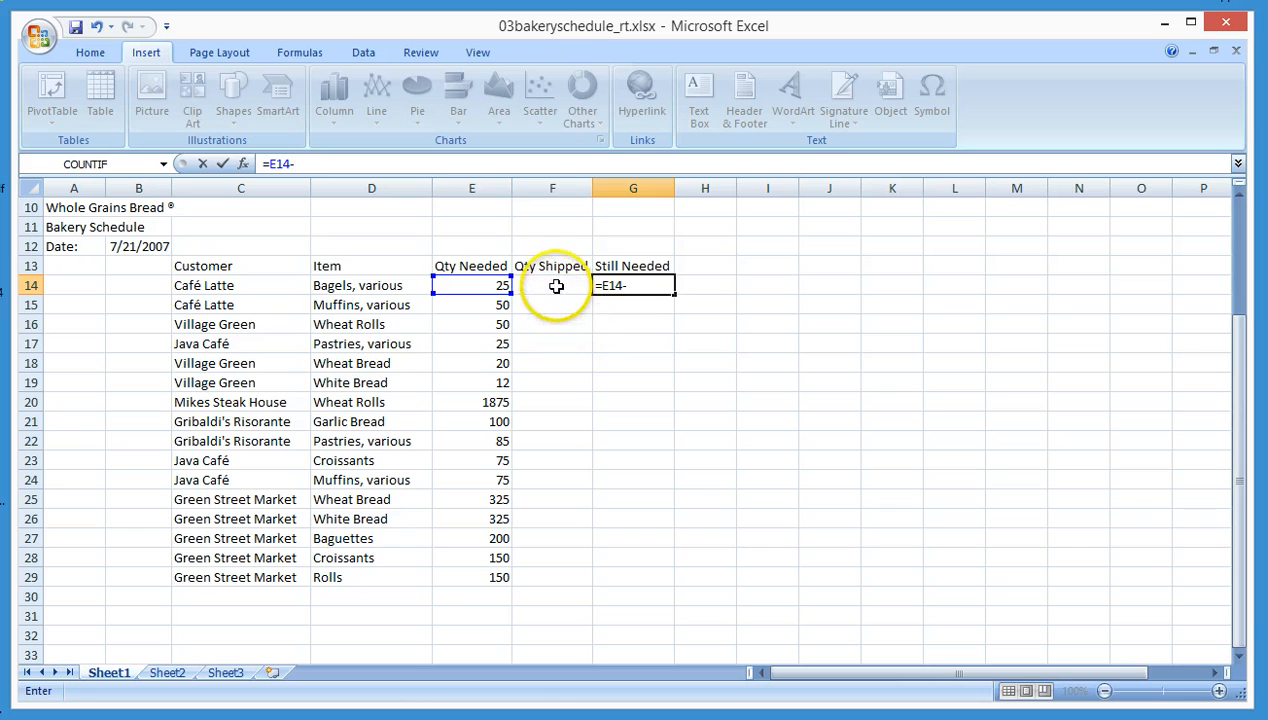
pyautogui.click(556, 286)
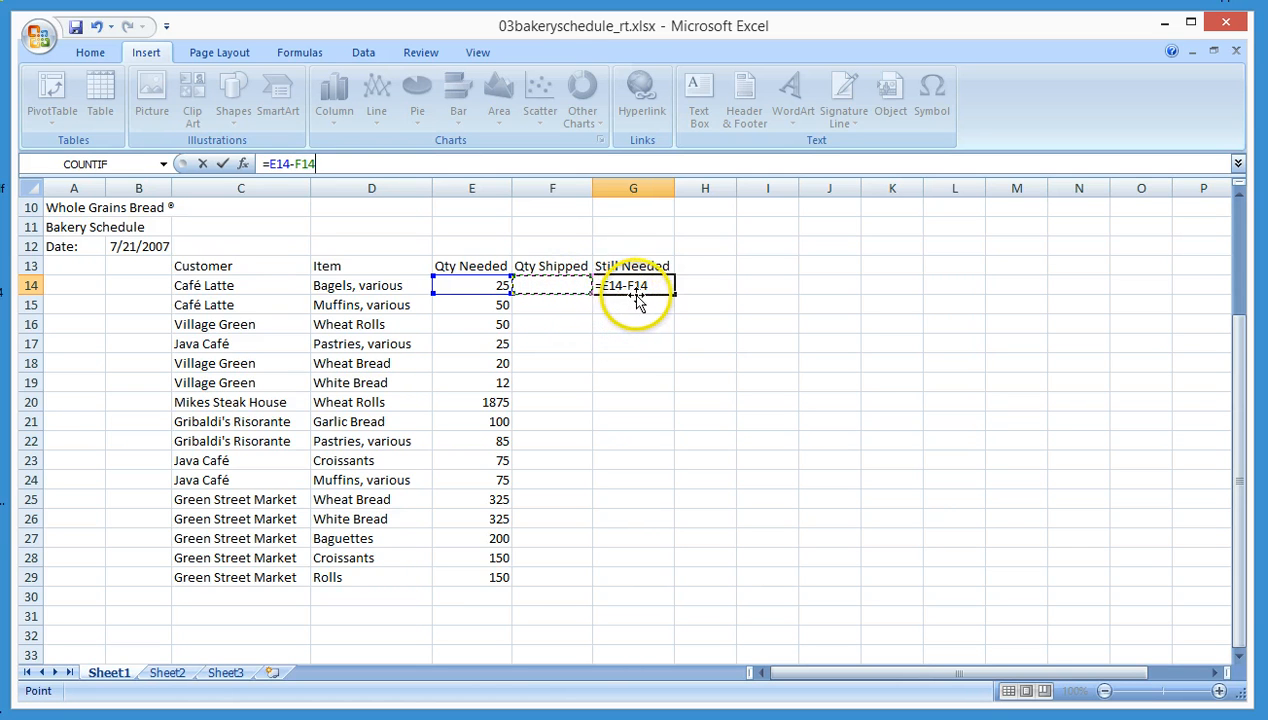
pyautogui.press('Return')
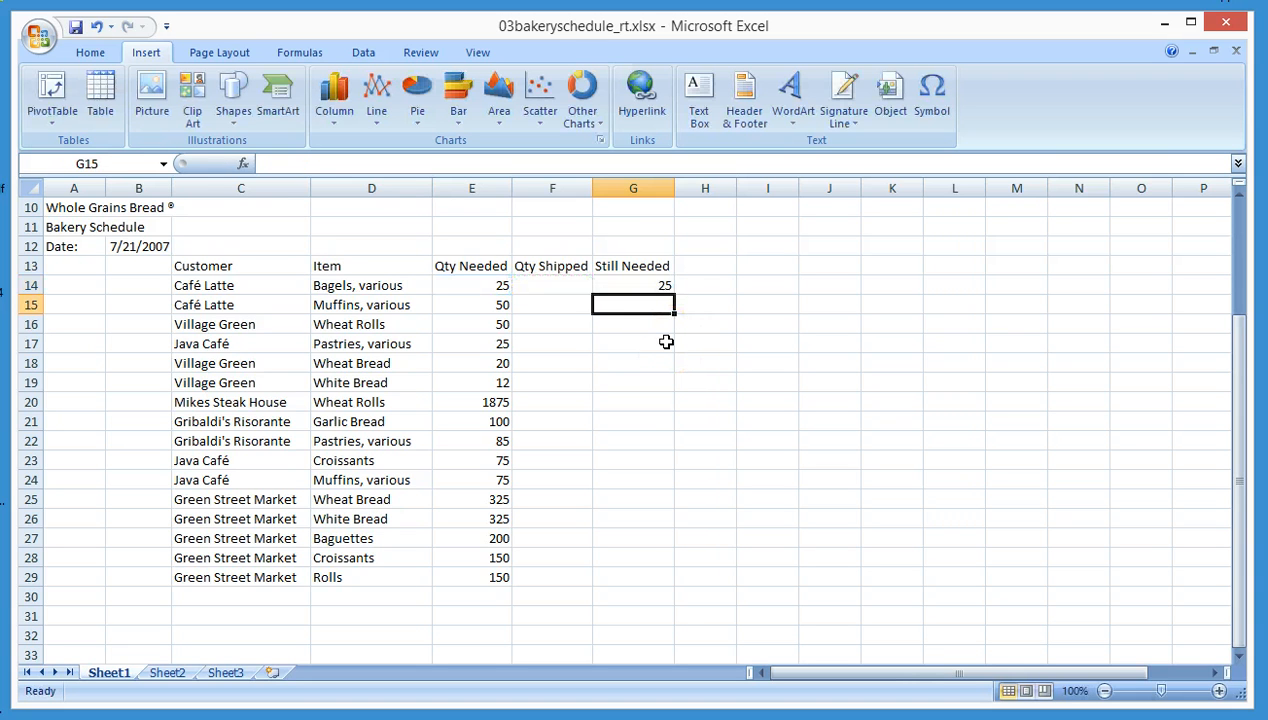
pyautogui.click(630, 288)
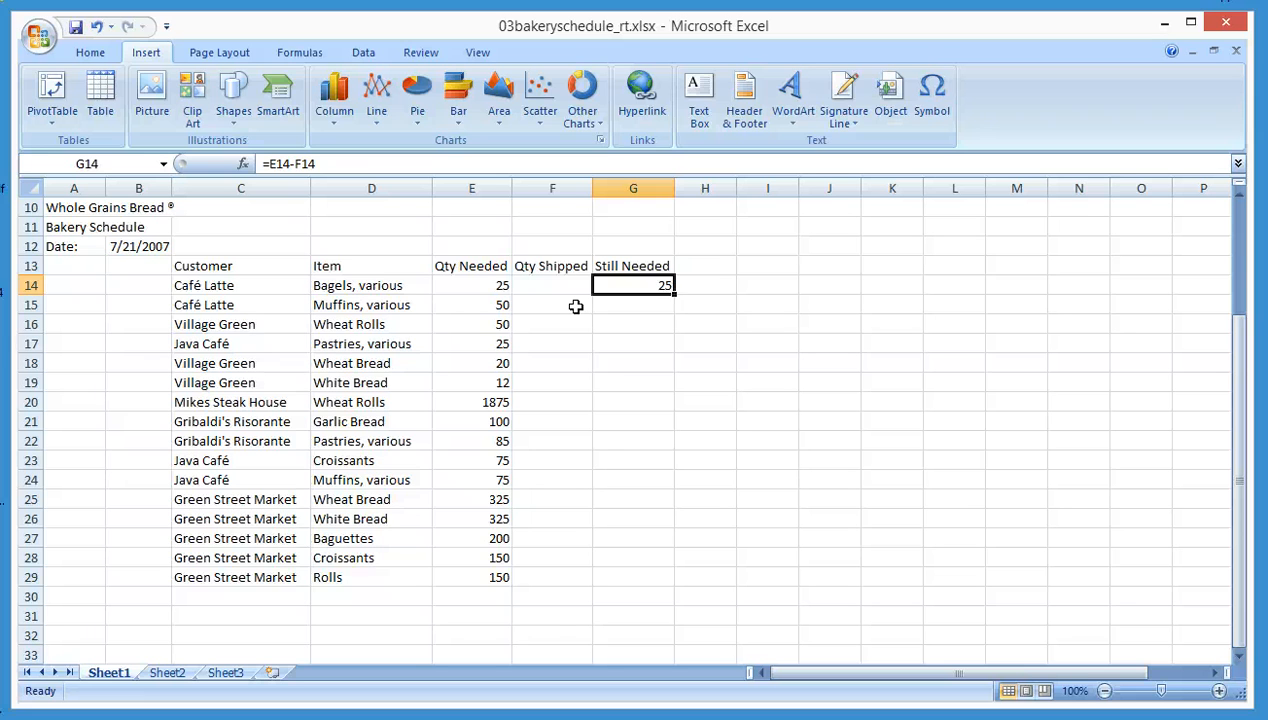
pyautogui.hotkey('ctrl', 'c')
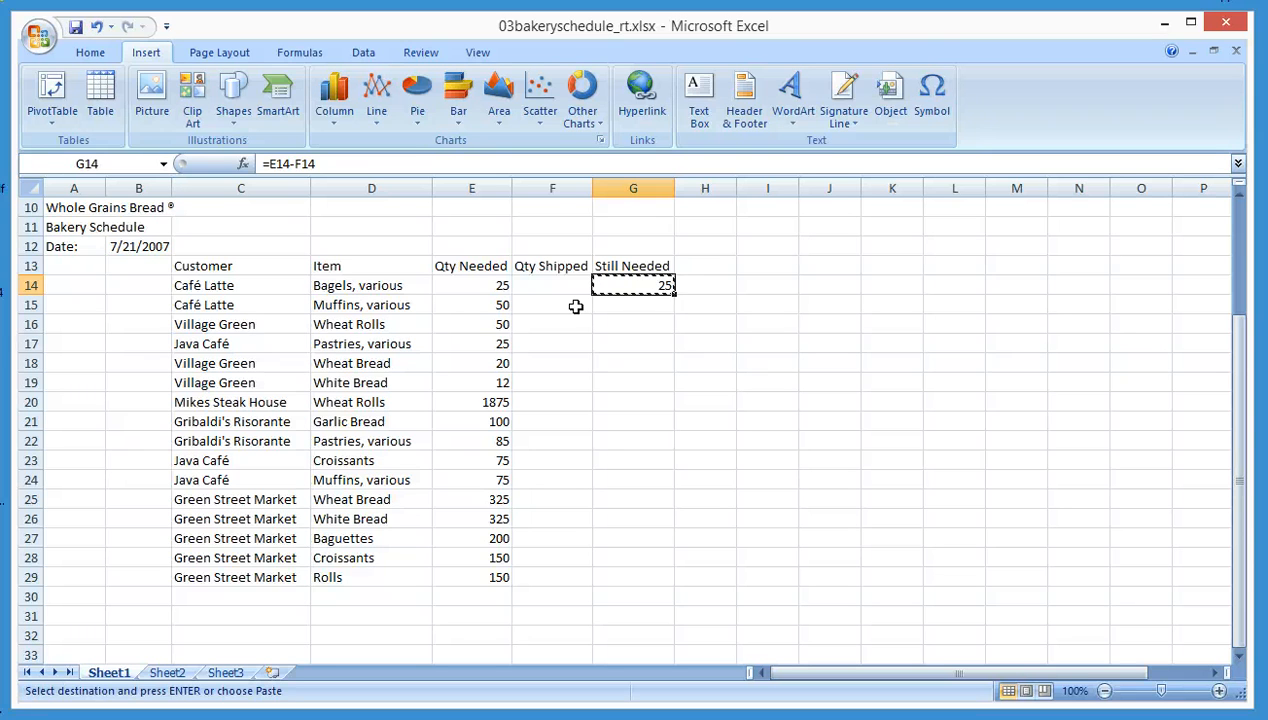
pyautogui.press('Escape')
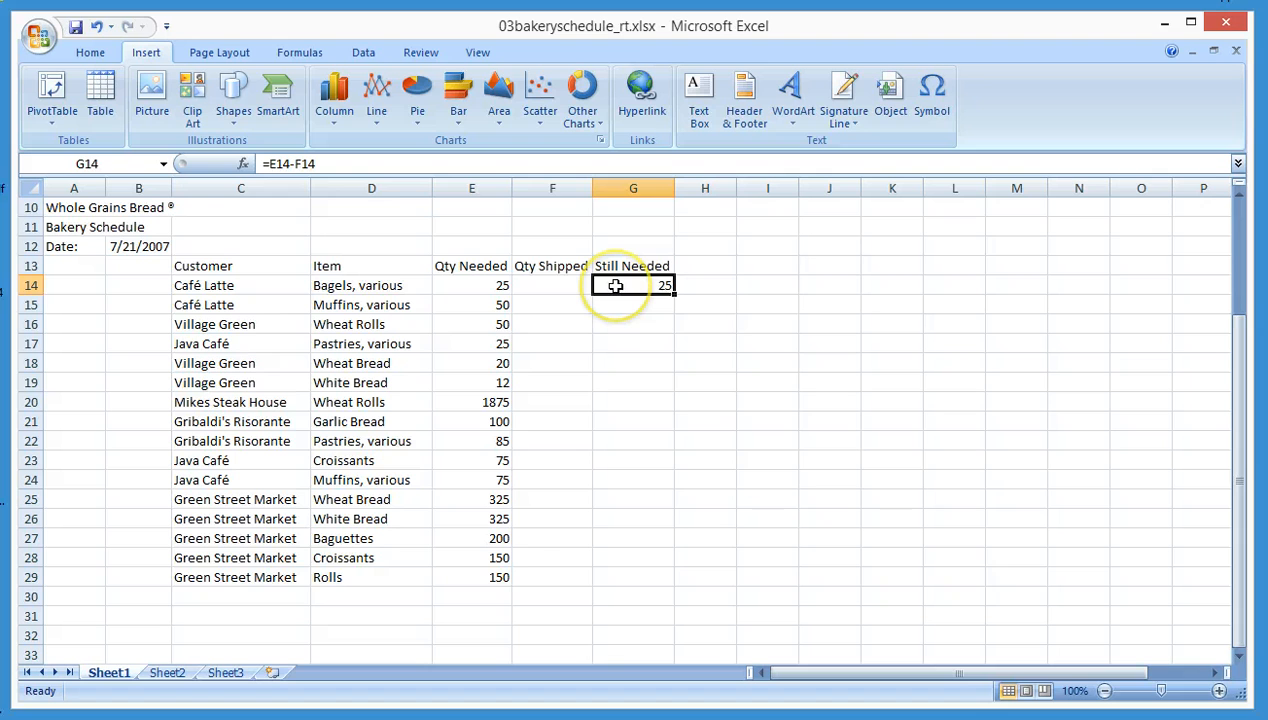
# Copy the Still Needed formula from G14 into G15:G29 and clear the copy selection.
pyautogui.rightClick(615, 286)
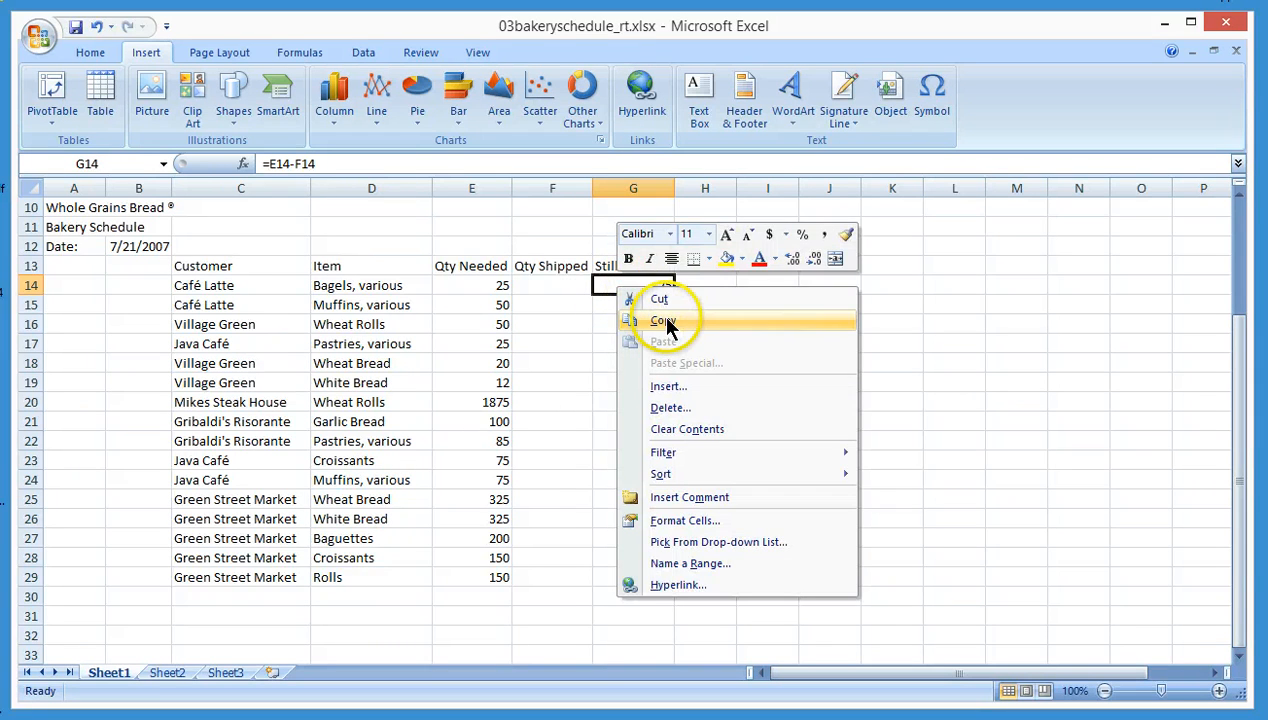
pyautogui.click(664, 322)
pyautogui.click(643, 309)
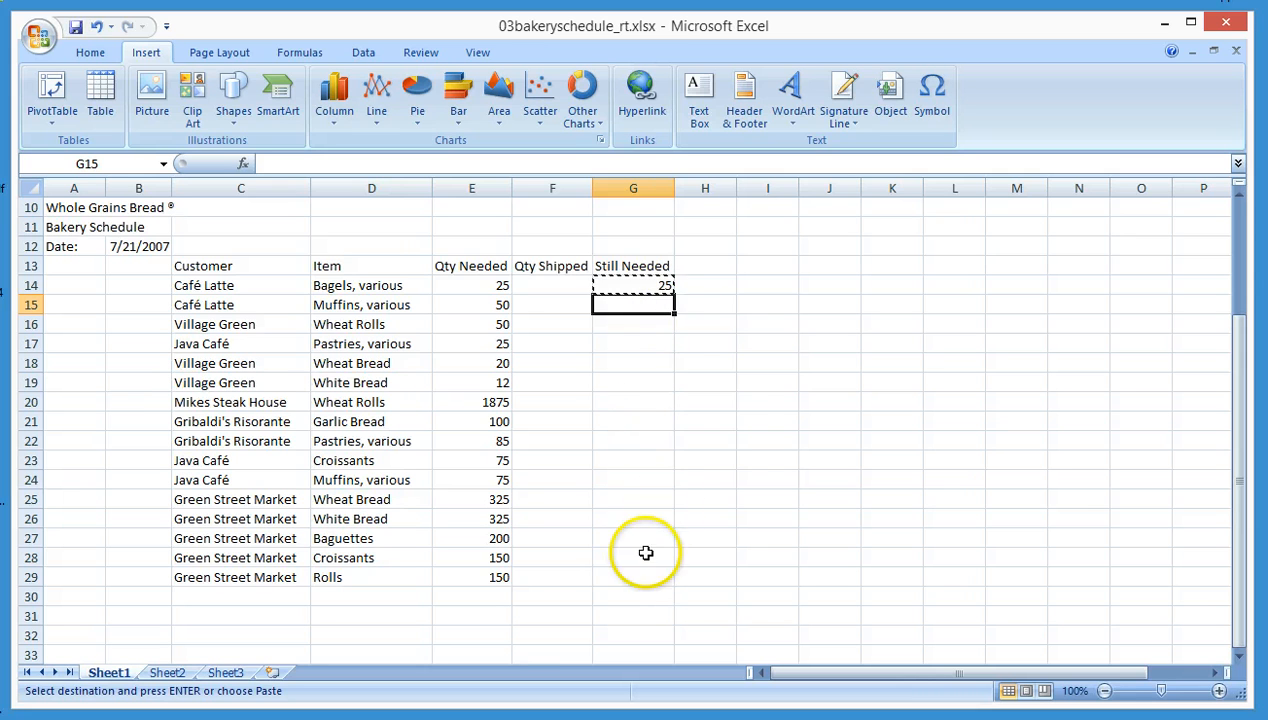
pyautogui.click(729, 423)
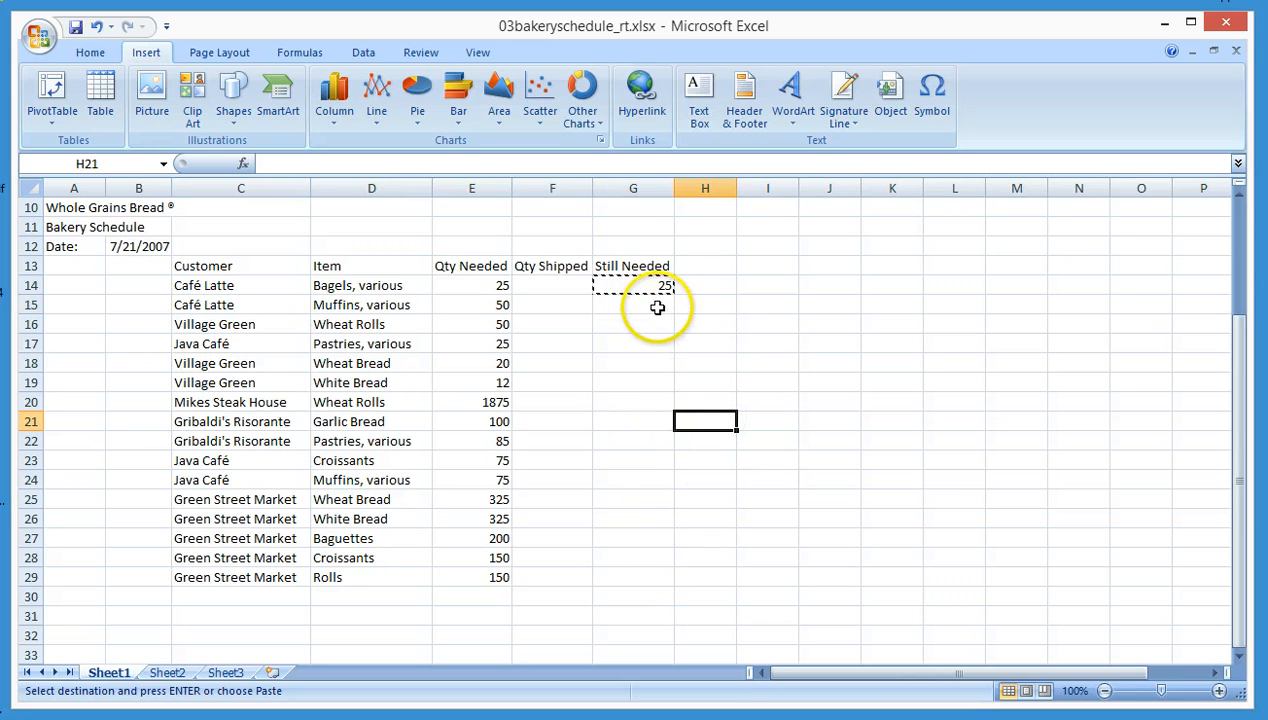
pyautogui.moveTo(656, 308); pyautogui.dragTo(635, 572)
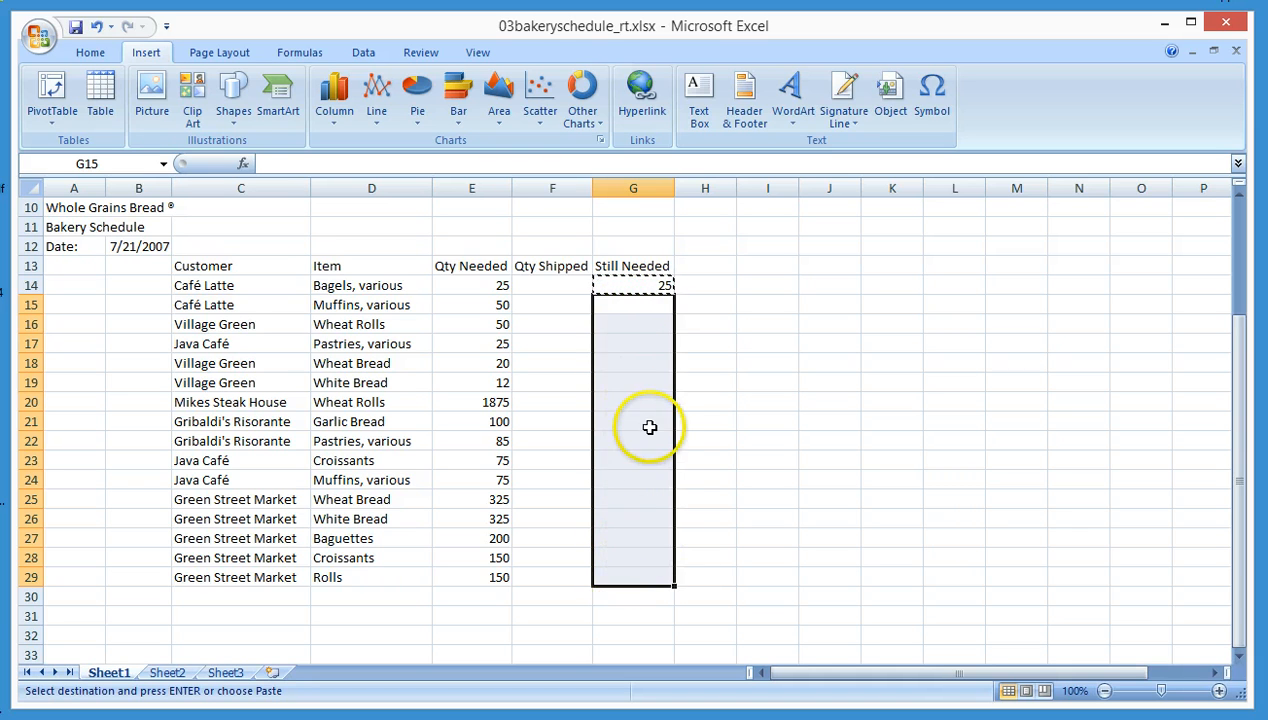
pyautogui.rightClick(639, 386)
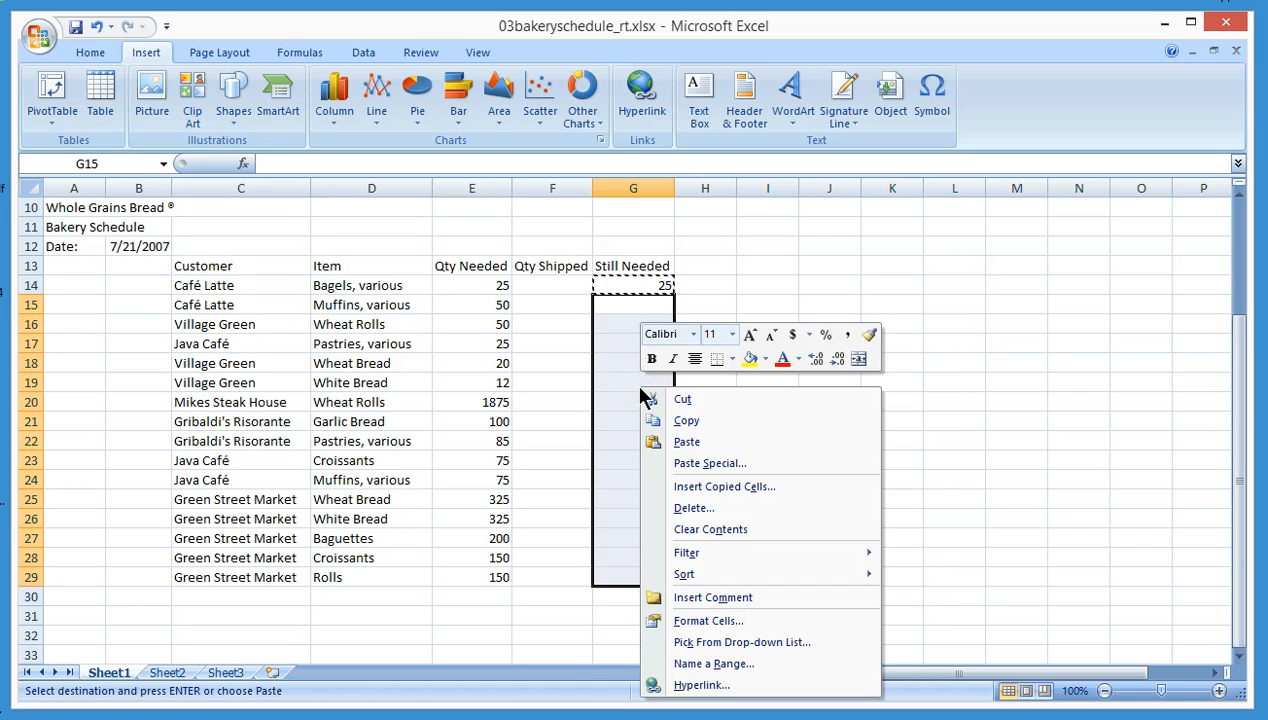
pyautogui.click(737, 443)
pyautogui.click(817, 435)
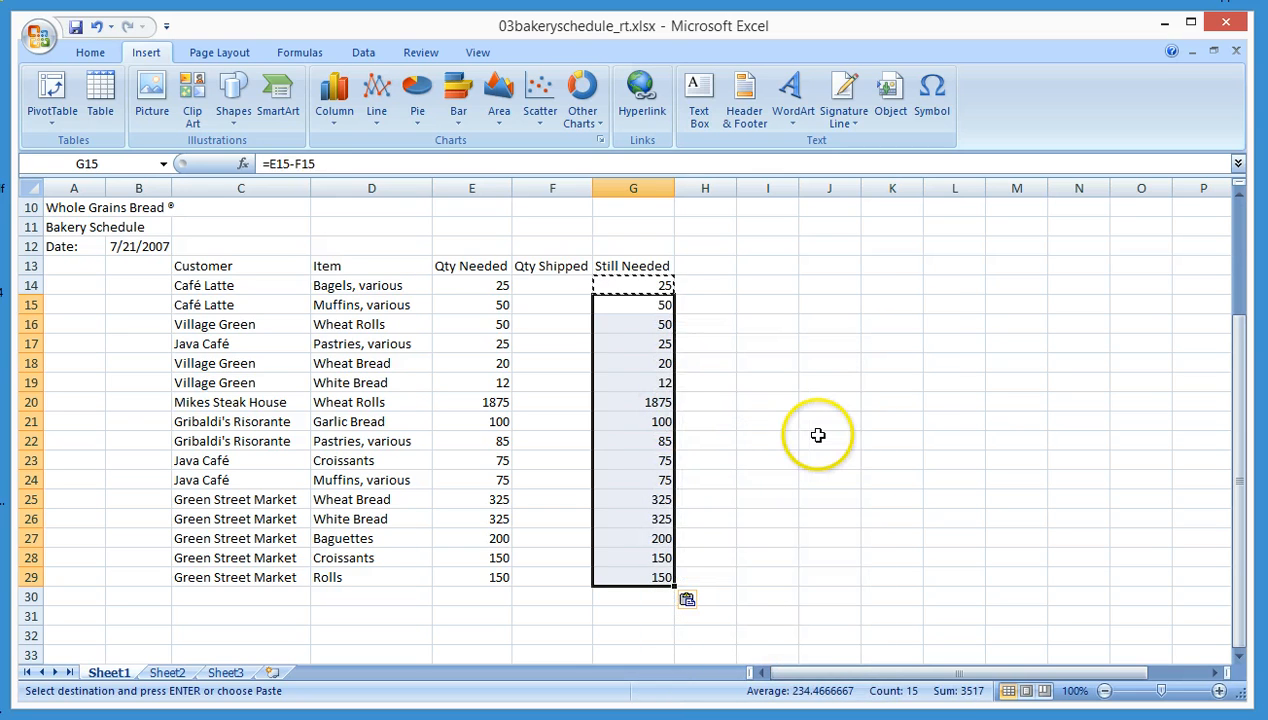
pyautogui.click(631, 305)
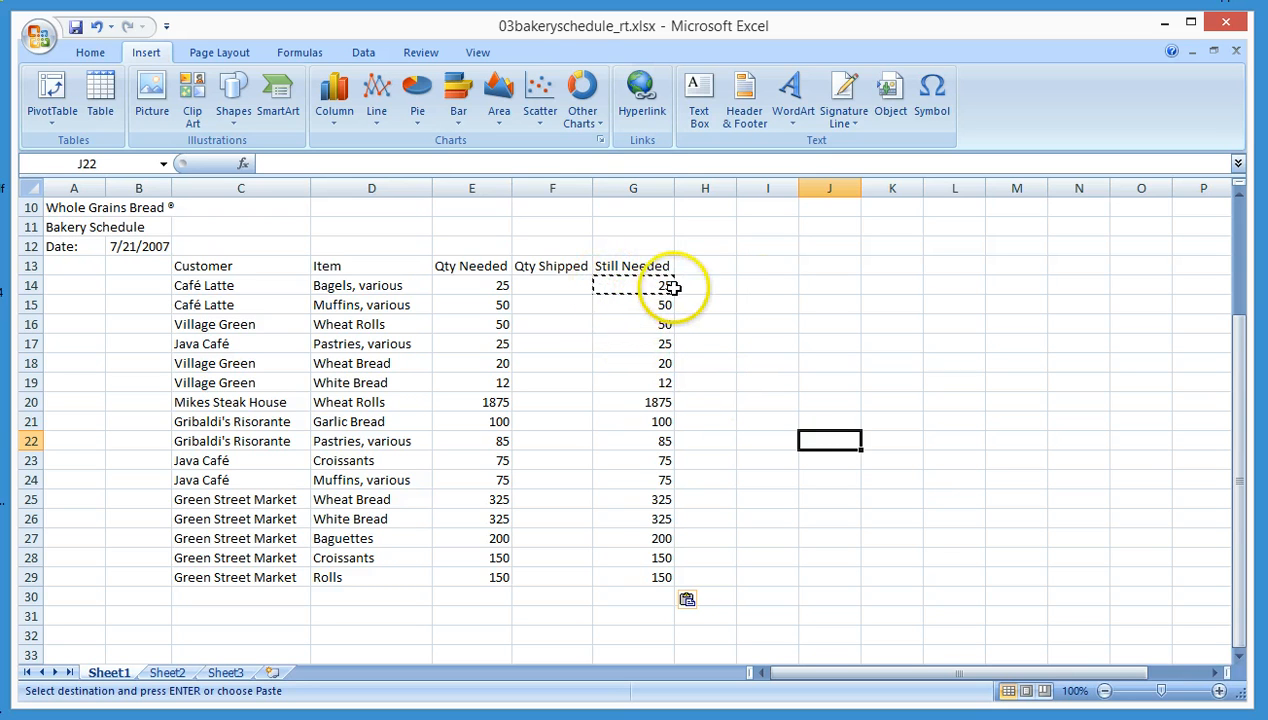
pyautogui.press('Escape')
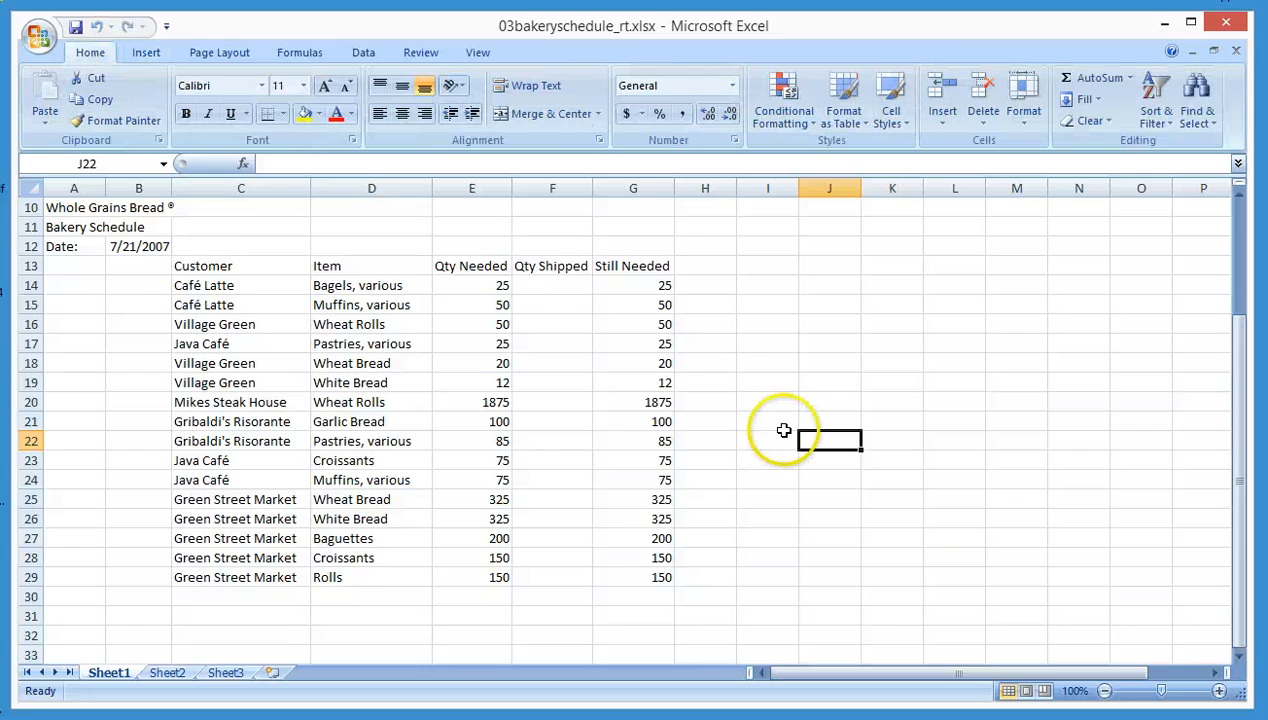
# Examine the Still Needed formulas row by row from G14 down to G26.
pyautogui.scroll(1, 774, 430)
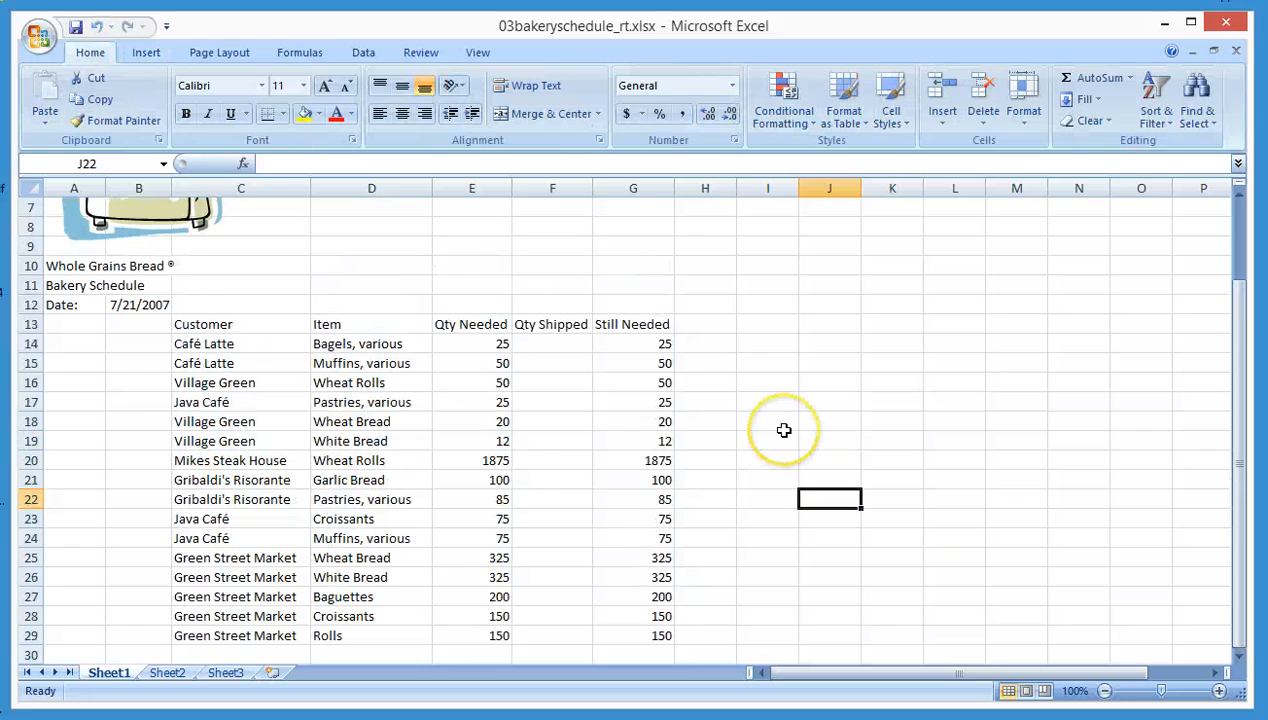
pyautogui.click(641, 345)
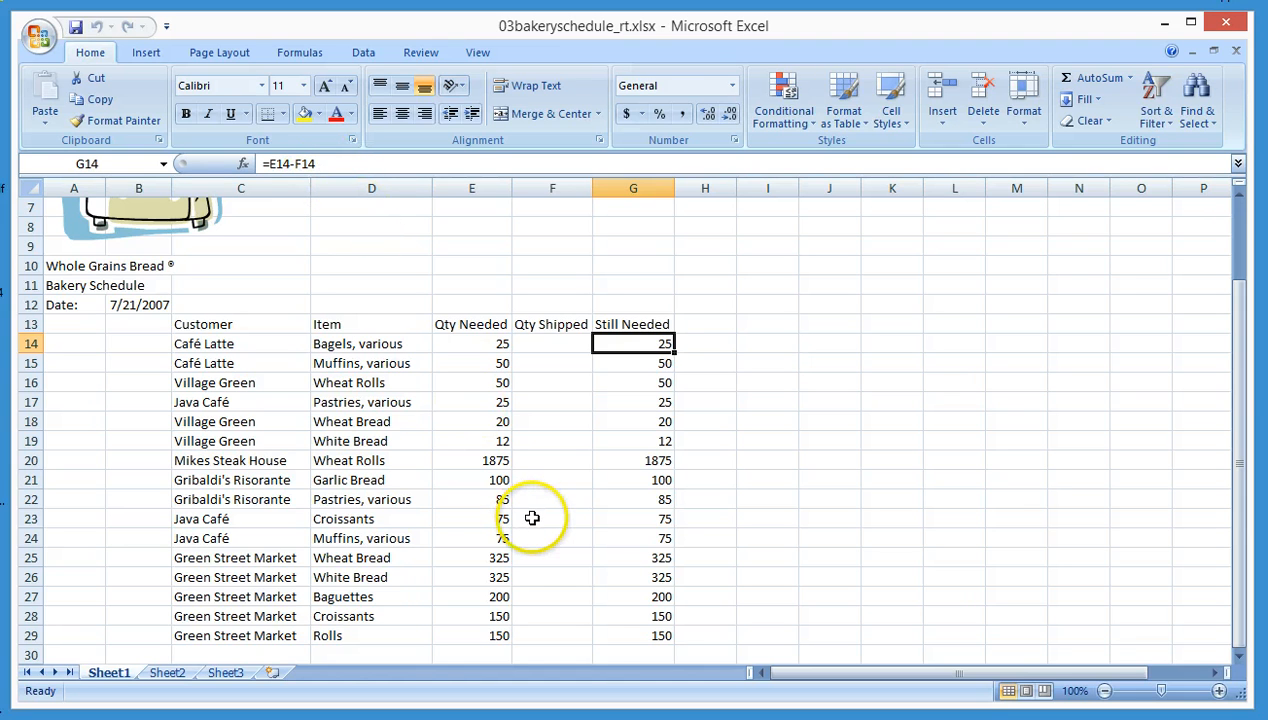
pyautogui.press('Down')
pyautogui.press('Down')
pyautogui.press('Down')
pyautogui.press('Down')
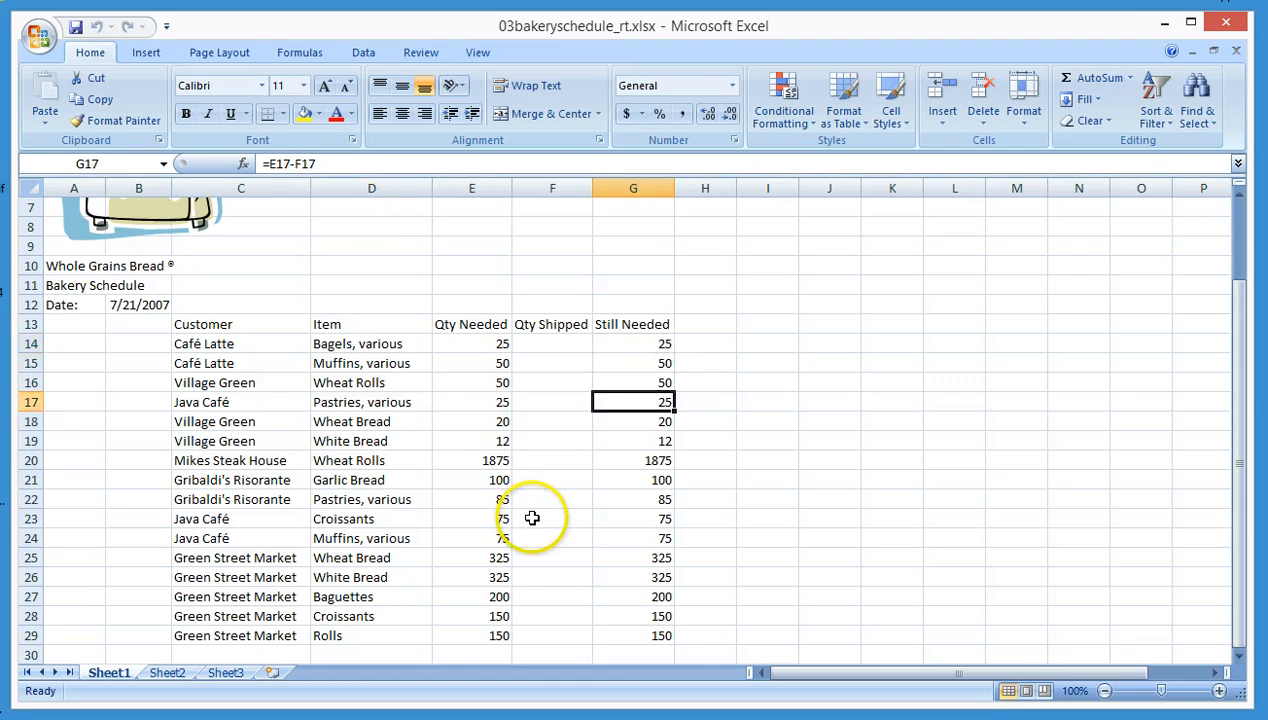
pyautogui.press('Down')
pyautogui.press('Down')
pyautogui.press('Down')
pyautogui.press('Down')
pyautogui.press('Down')
pyautogui.press('Down')
pyautogui.press('Down')
pyautogui.press('Down')
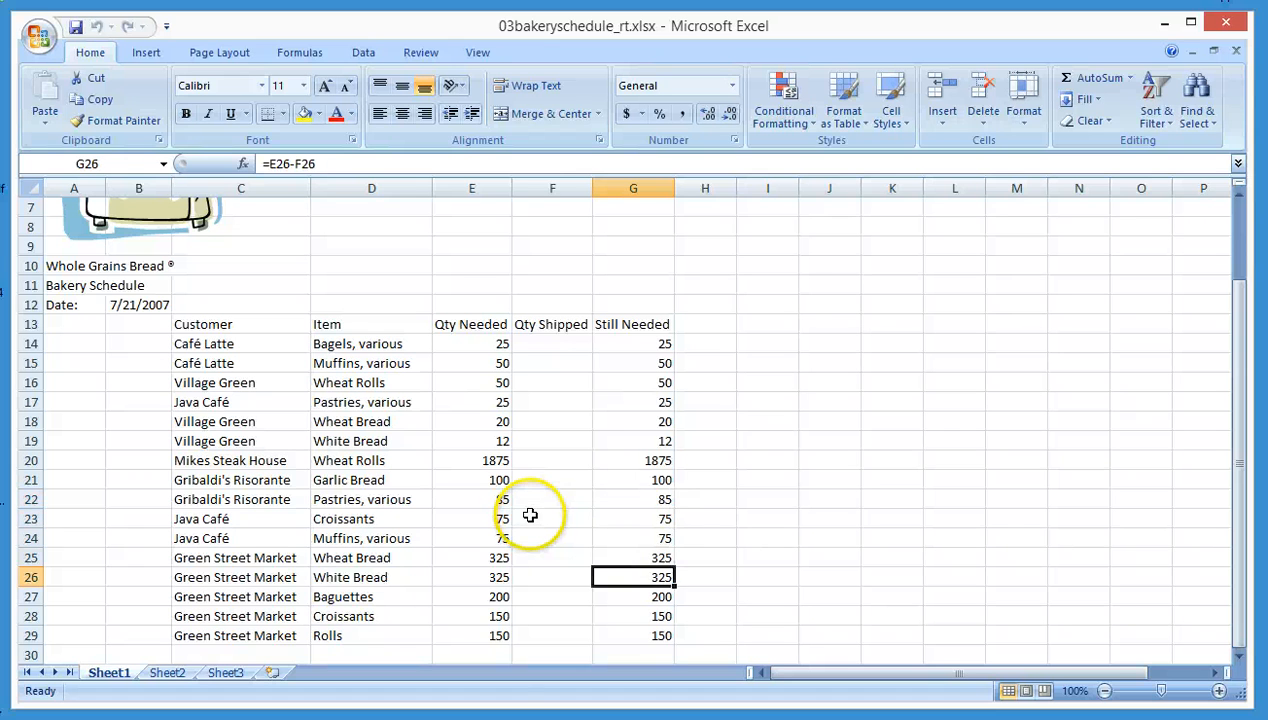
# Save the file as an Excel Workbook named 03bakeryschedule_rt.xlsx on the Desktop, replacing the existing copy.
pyautogui.click(40, 38)
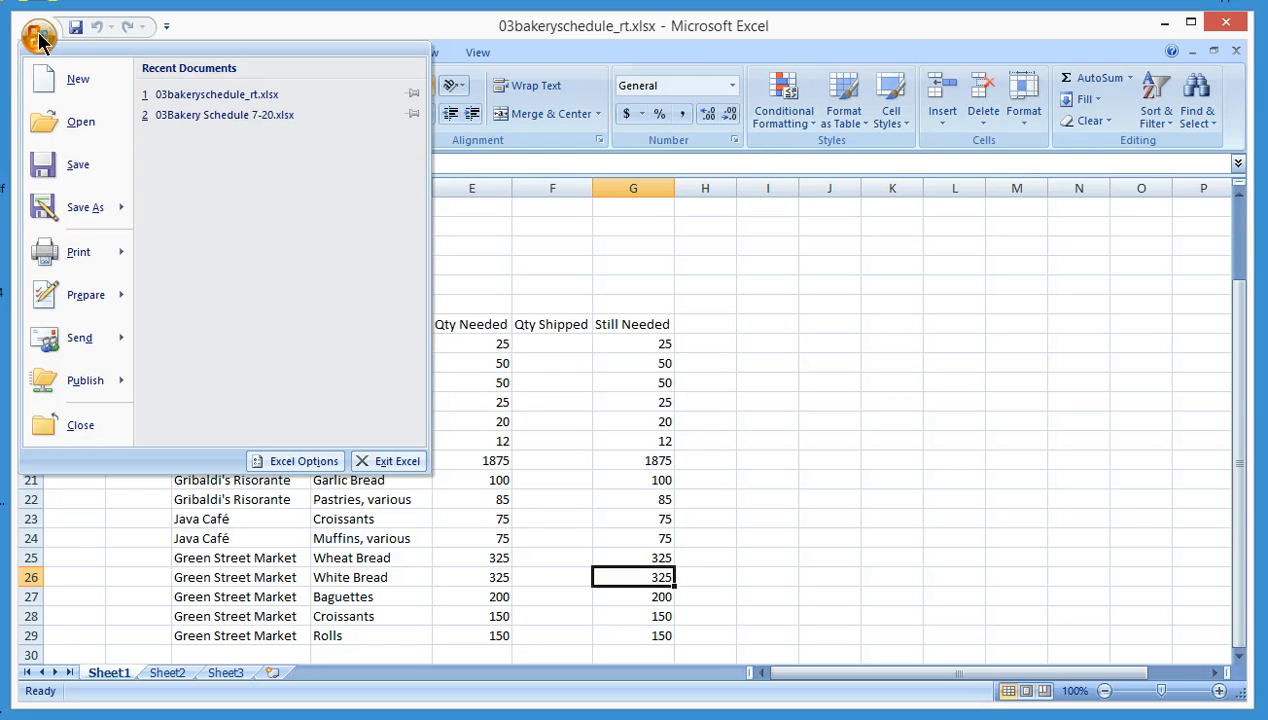
pyautogui.moveTo(53, 206)
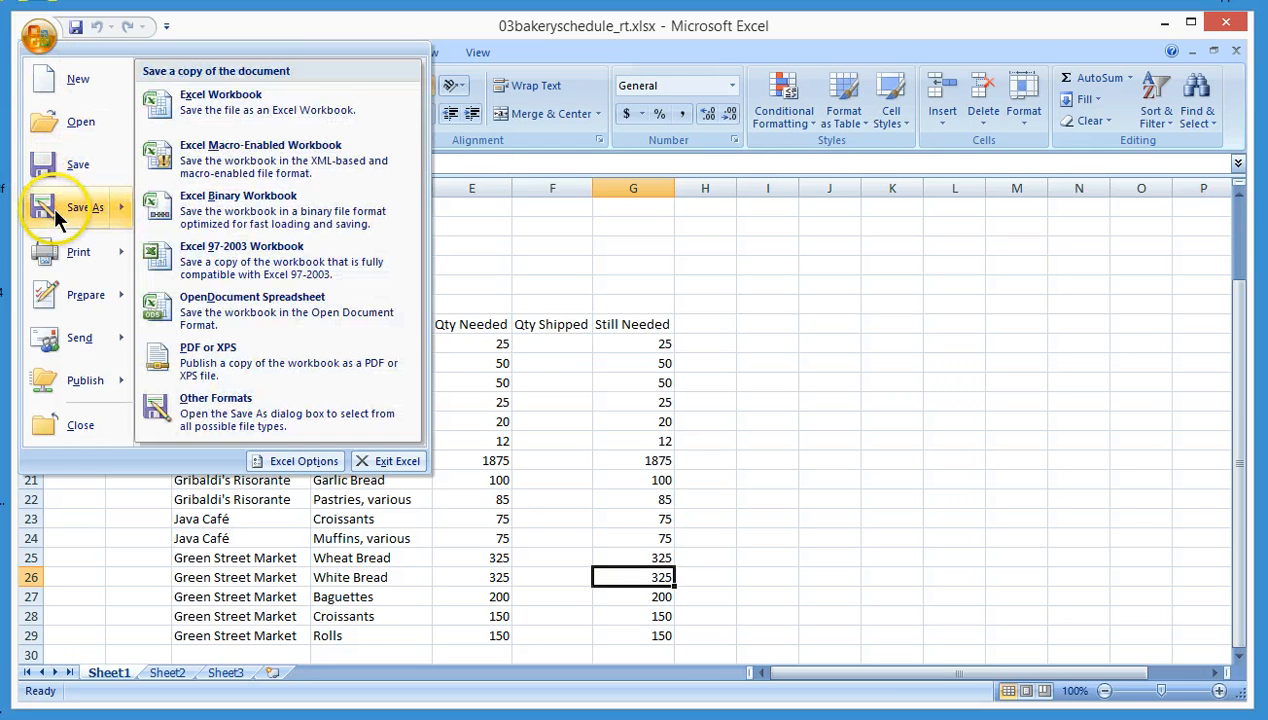
pyautogui.click(271, 101)
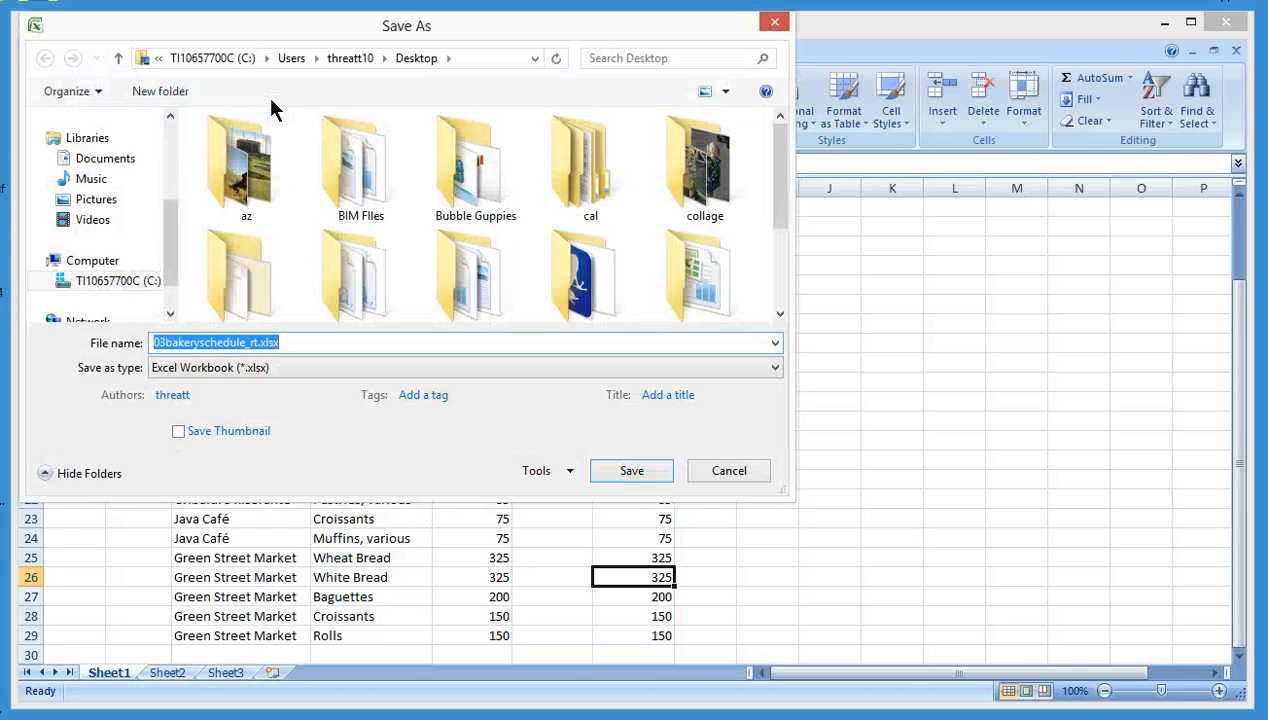
pyautogui.moveTo(166, 213); pyautogui.dragTo(166, 160)
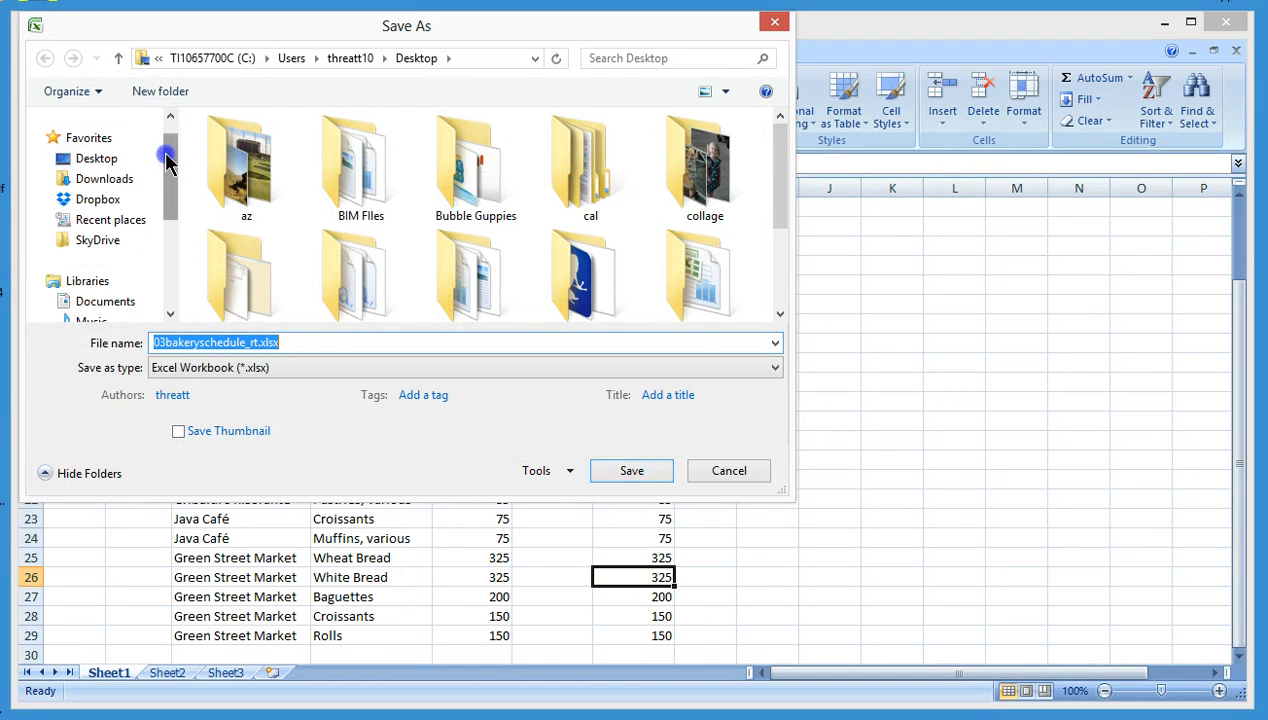
pyautogui.click(122, 160)
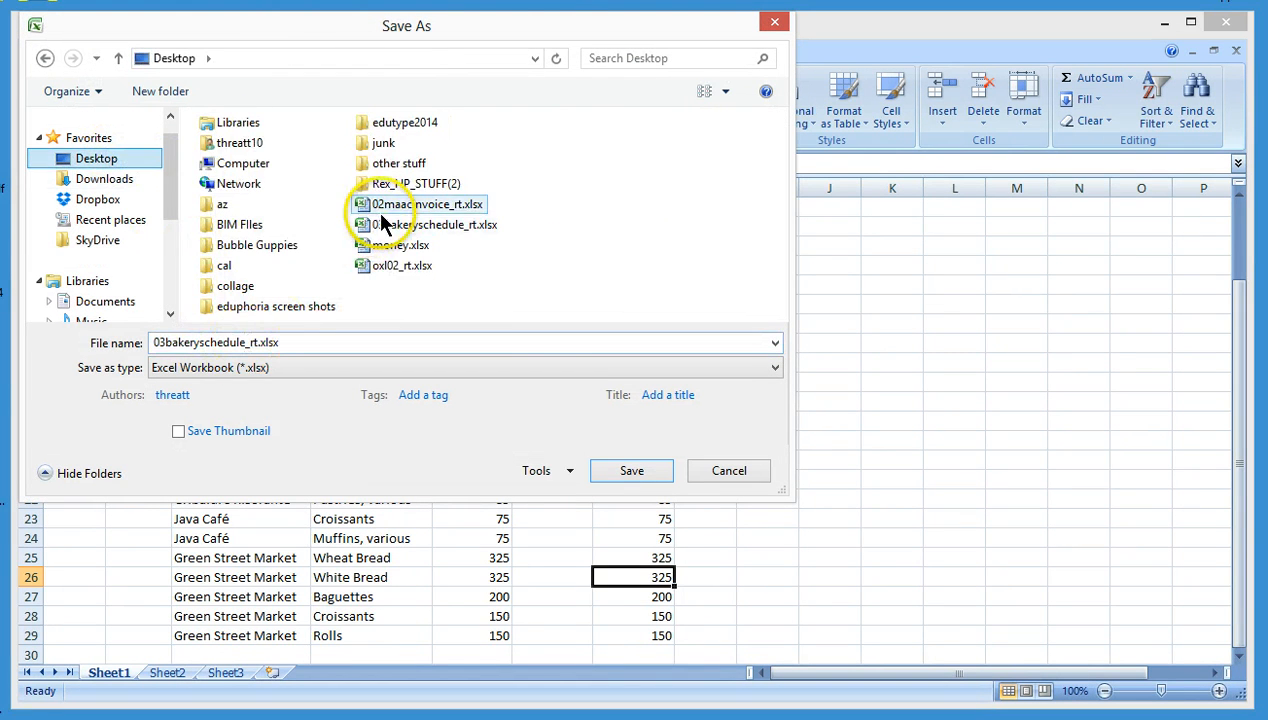
pyautogui.click(628, 470)
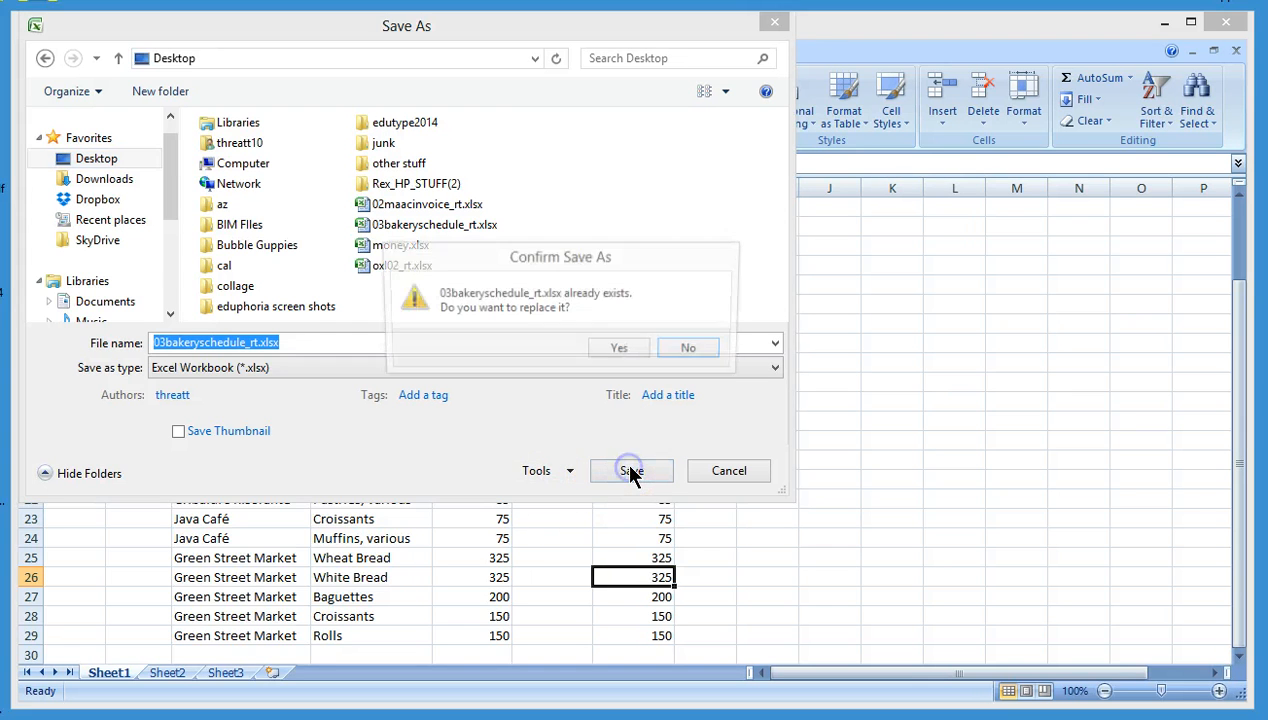
pyautogui.click(616, 347)
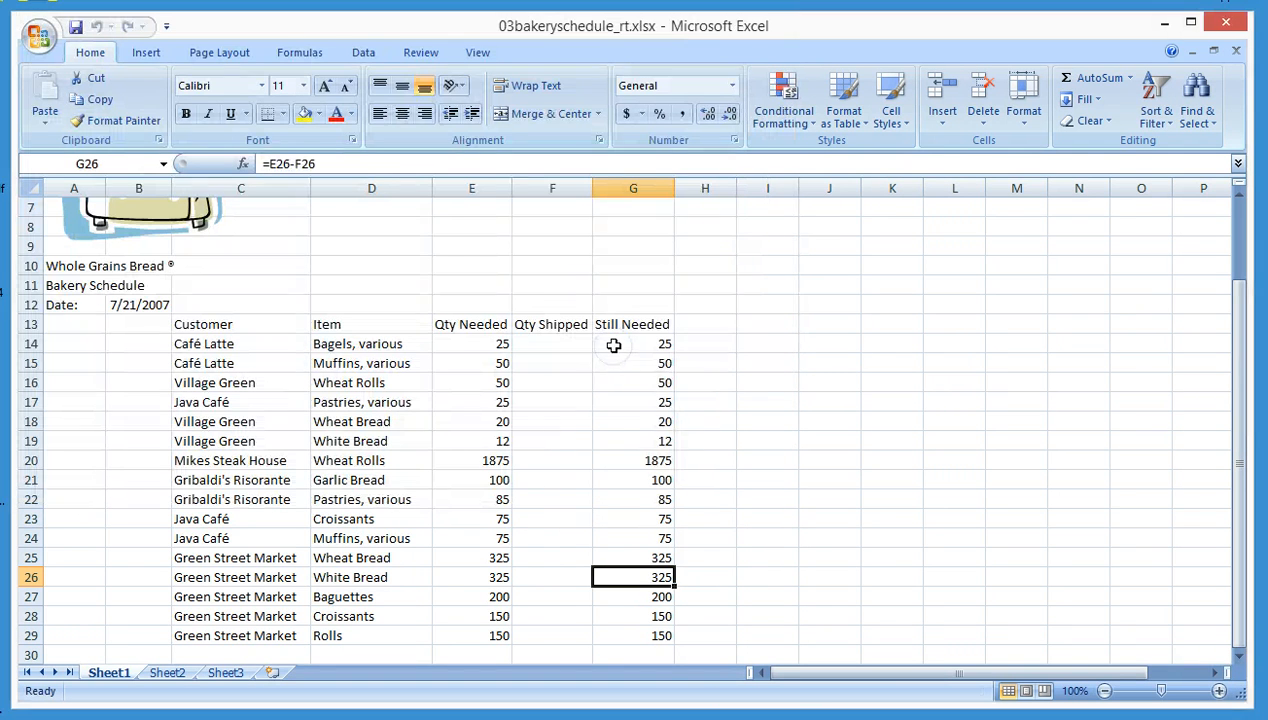